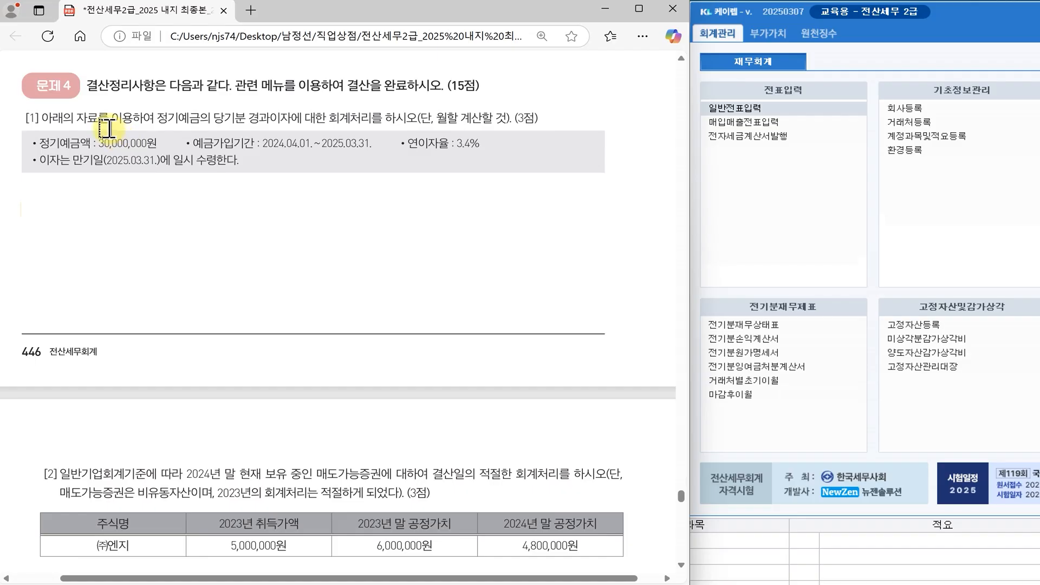
Step: Highlight "결산정리사항" and "(15점)" in the 문제 4 heading in yellow, and mark item number [1] in pink
drag(85, 86, 154, 88)
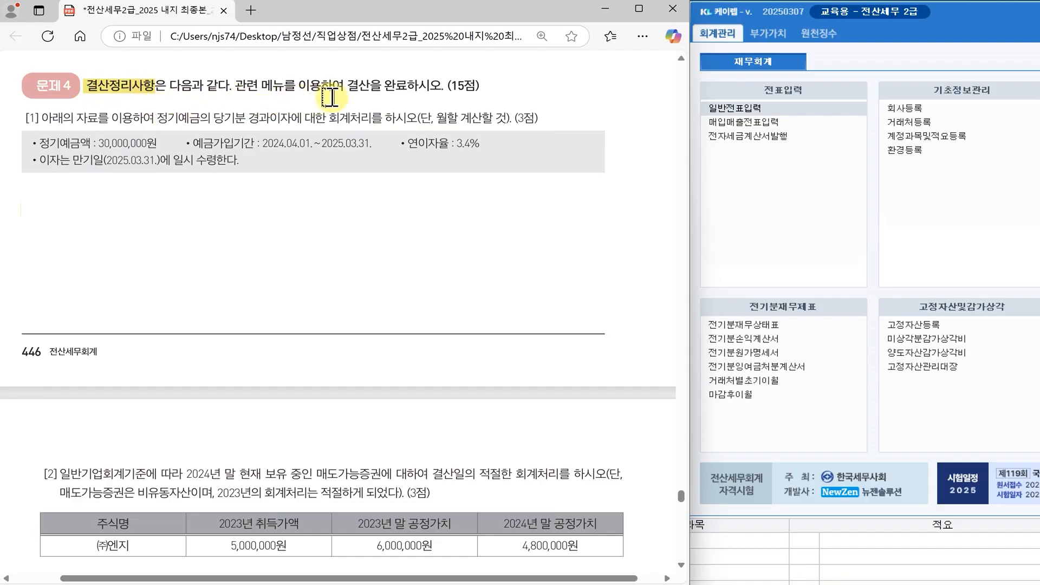
drag(443, 87, 479, 86)
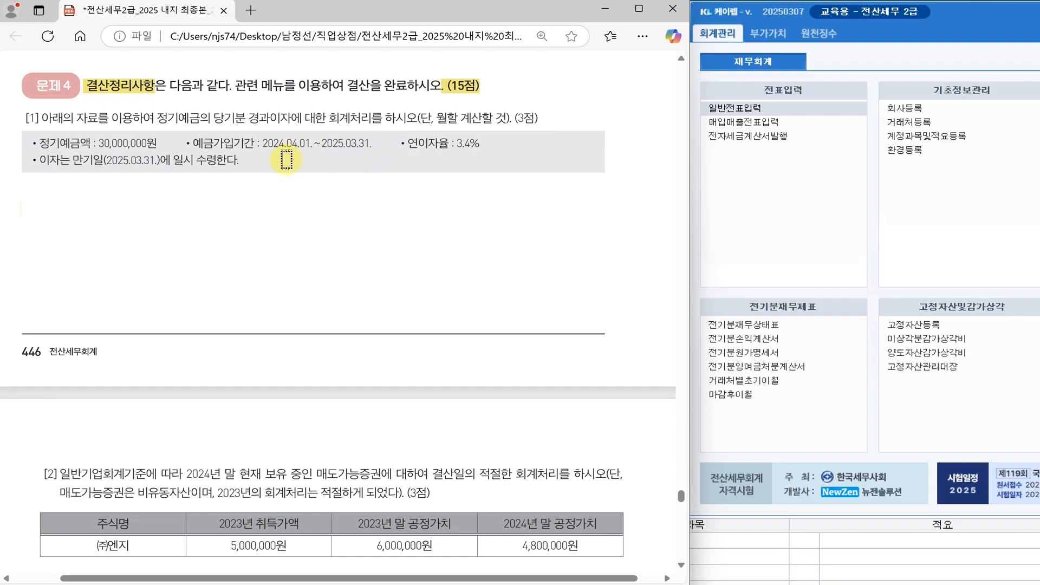
click(62, 63)
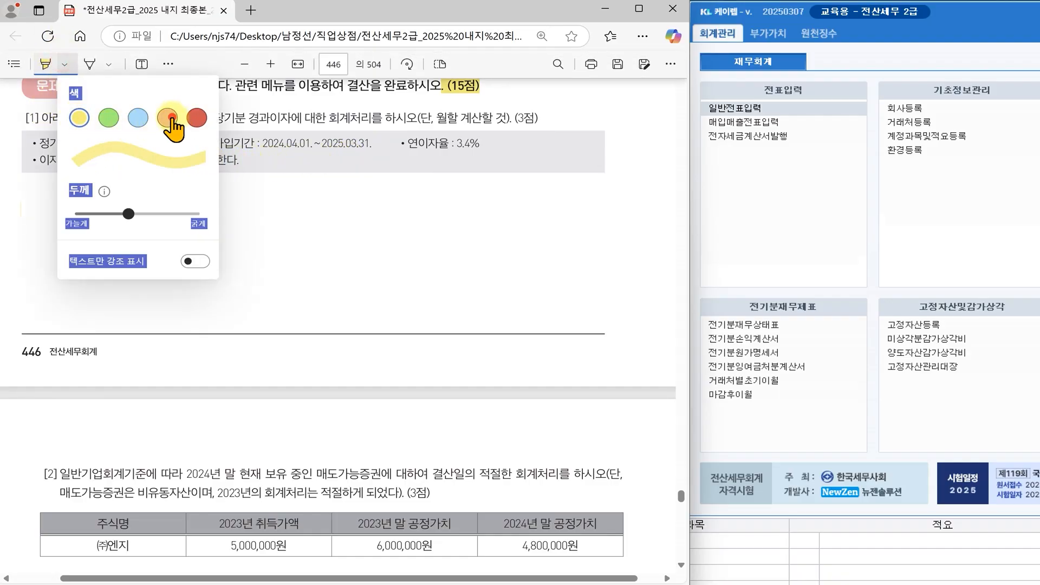
click(169, 116)
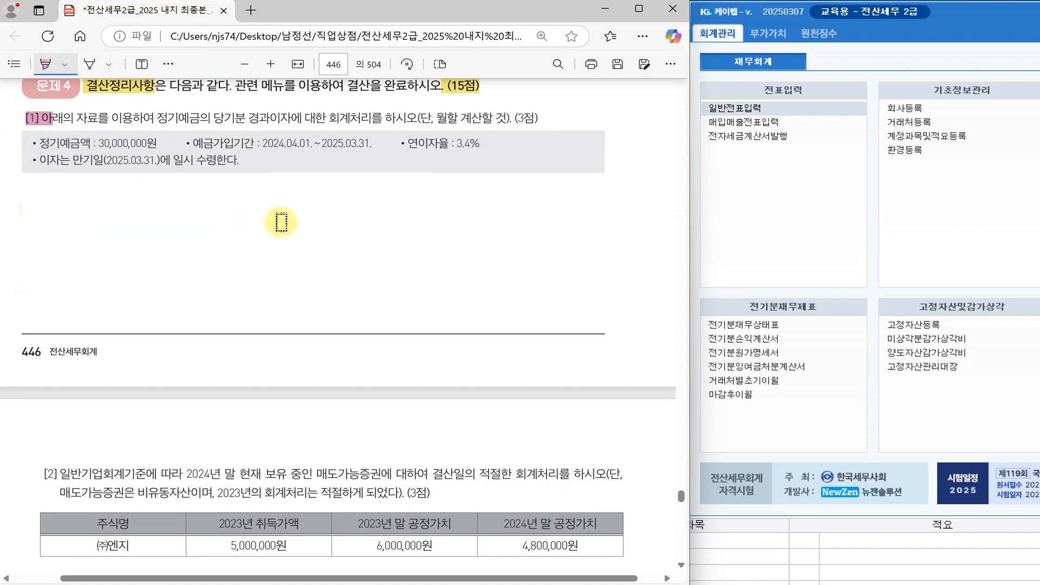
Step: Highlight in pink "매도가능증권" with the number of item [2] and "기준환율은" with the number of item [3]
scroll(282, 222, down, 3)
scroll(281, 221, down, 4)
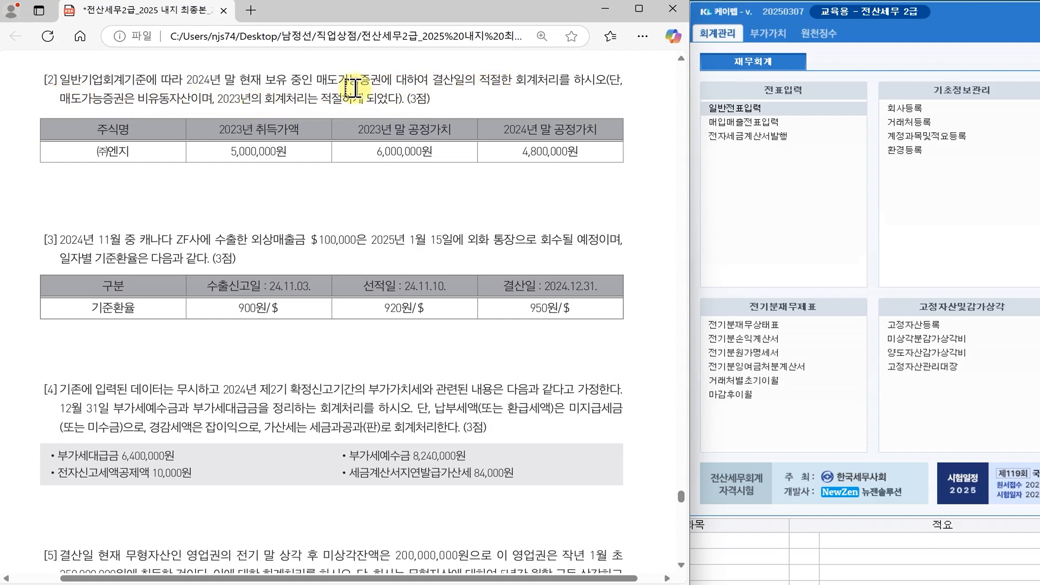
drag(316, 82, 374, 83)
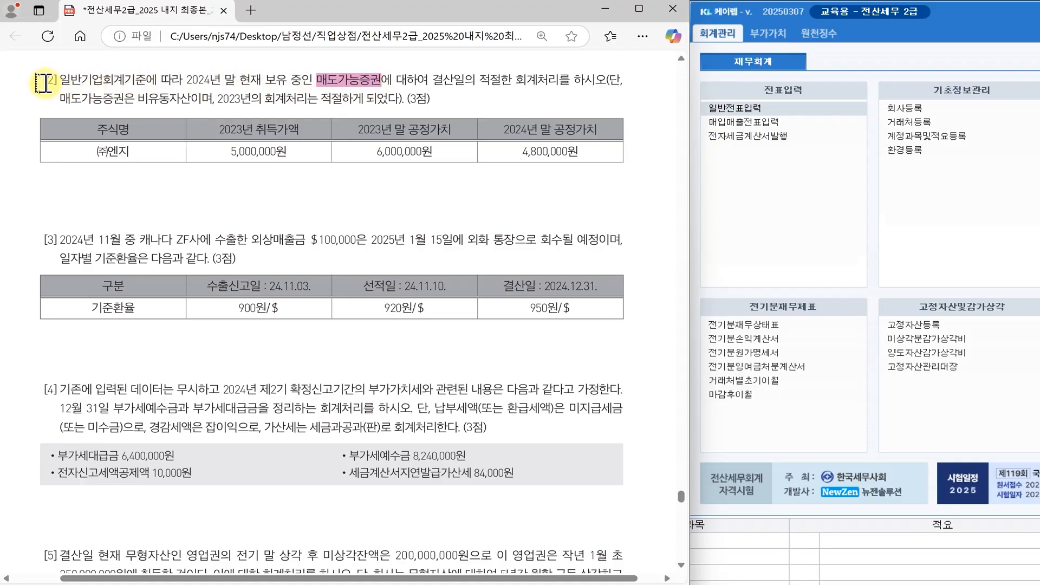
scroll(298, 108, down, 2)
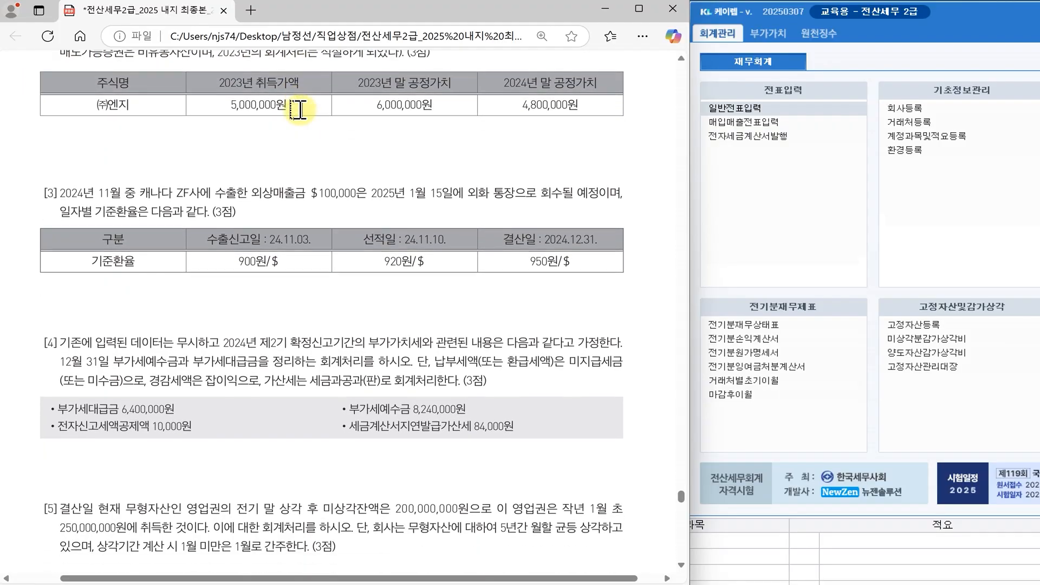
drag(91, 164, 149, 165)
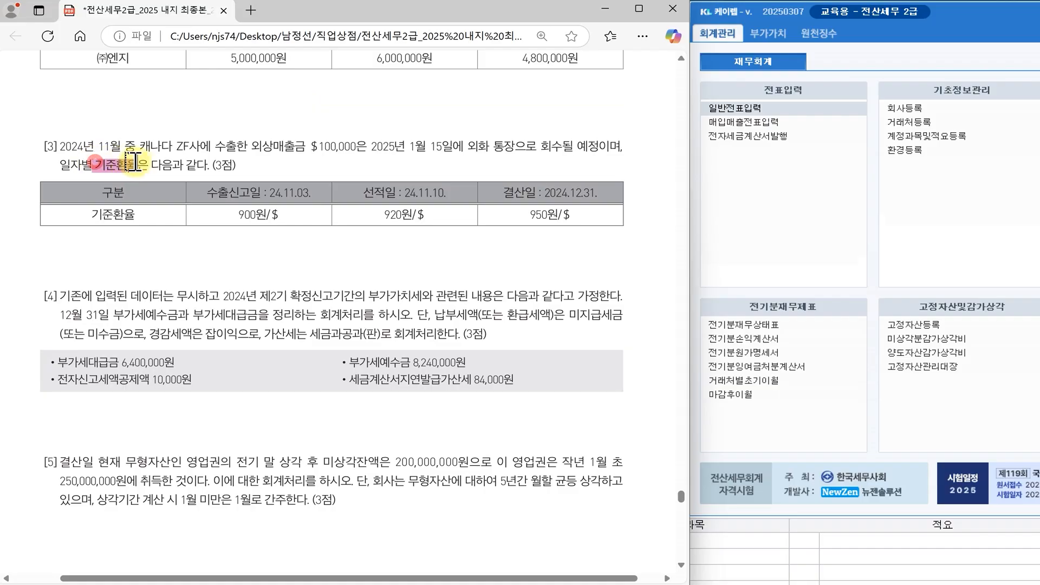
drag(43, 146, 57, 146)
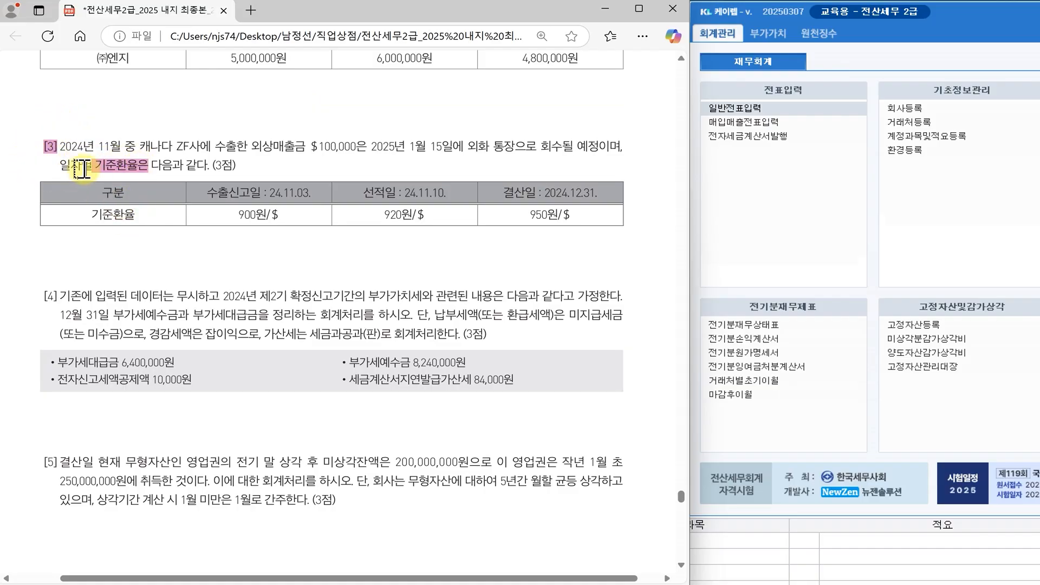
Step: Highlight "부가세대급금 6,400,000원", "부가세예수금 8,240,000원" and the number of item [4] in pink
scroll(81, 170, down, 3)
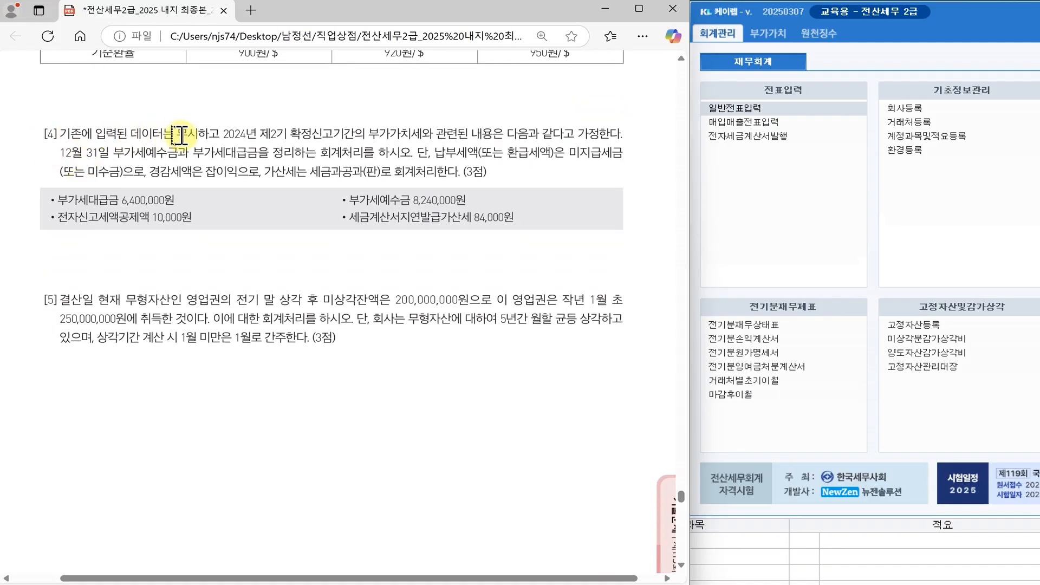
drag(60, 205, 179, 201)
drag(359, 199, 471, 200)
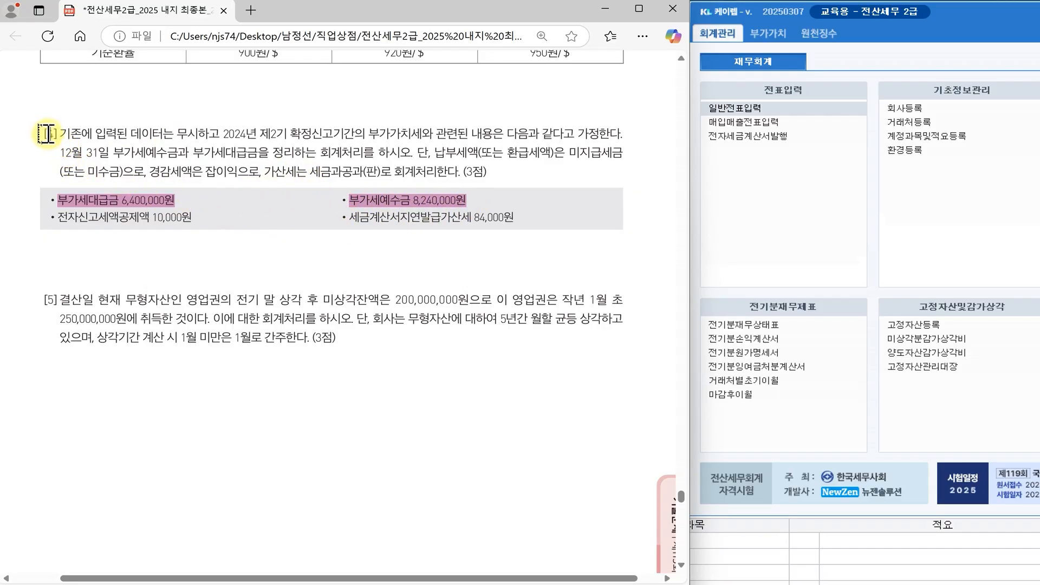
drag(33, 136, 60, 136)
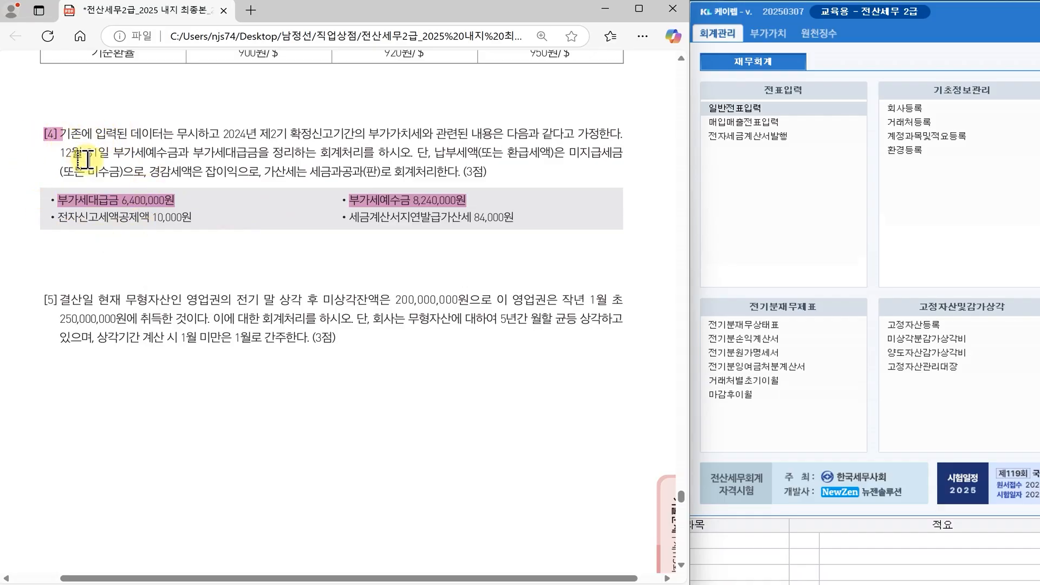
Step: Highlight "상각", "[5] 결산일" and "5년간 월할 균등" in item [5] in light blue
scroll(84, 160, down, 2)
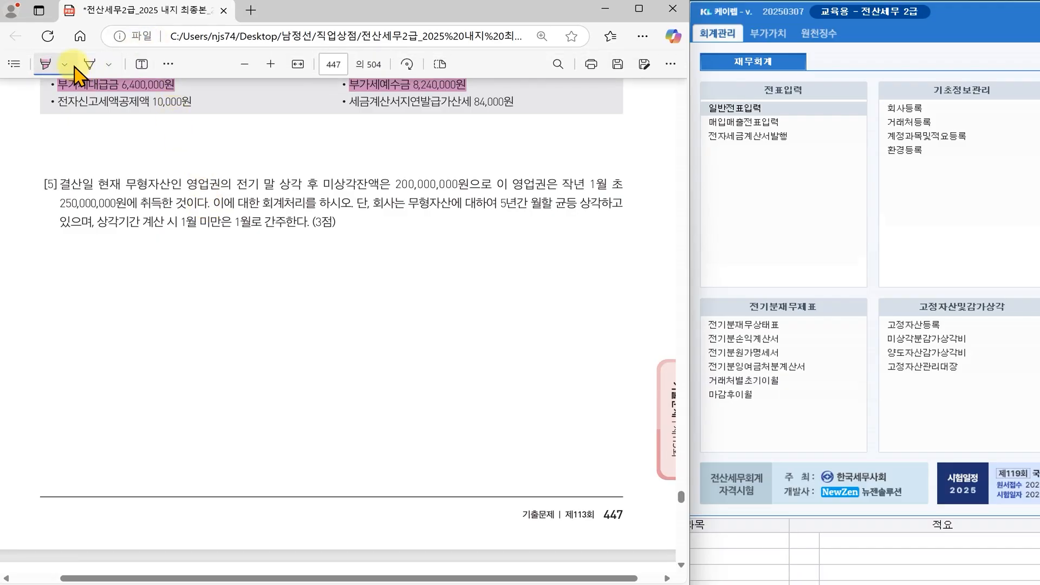
click(66, 64)
click(138, 118)
click(464, 198)
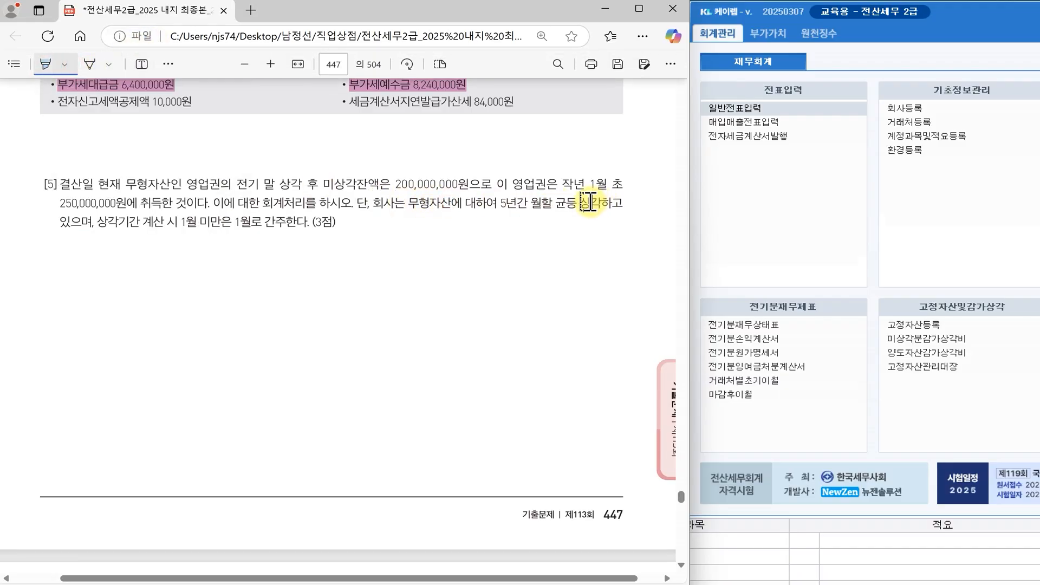
drag(580, 205, 602, 205)
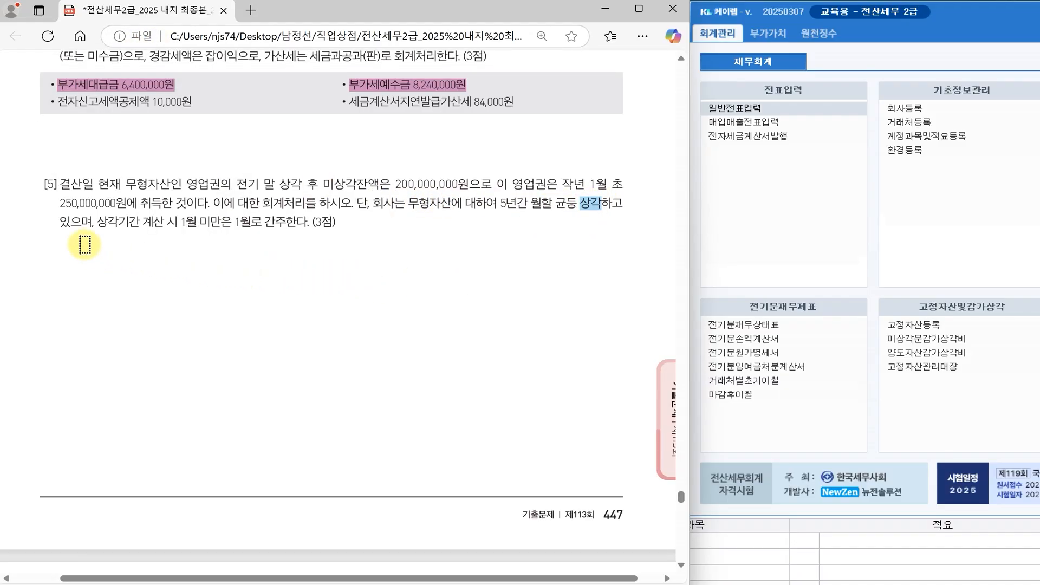
drag(42, 184, 95, 185)
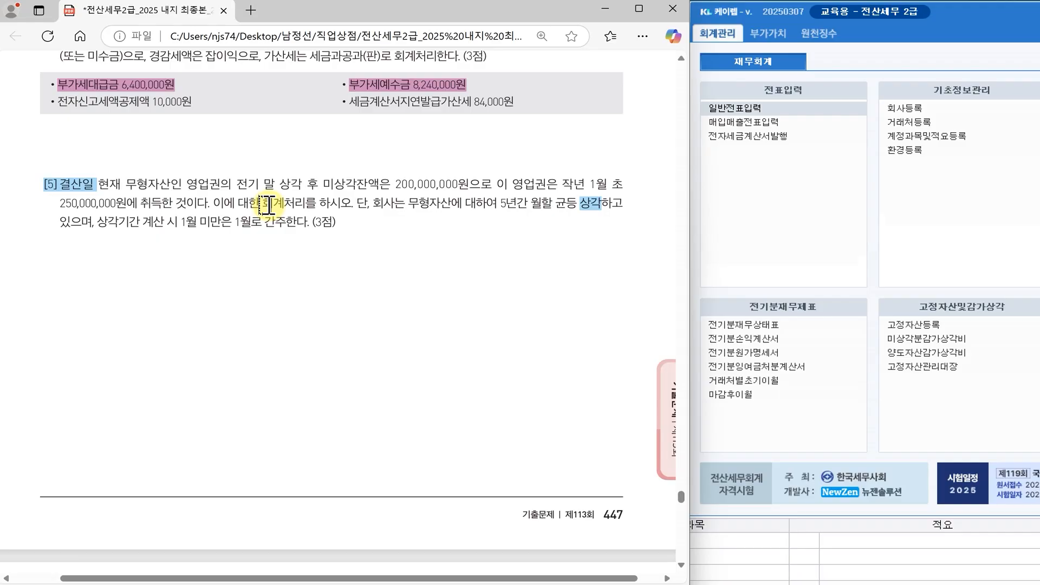
drag(498, 205, 568, 206)
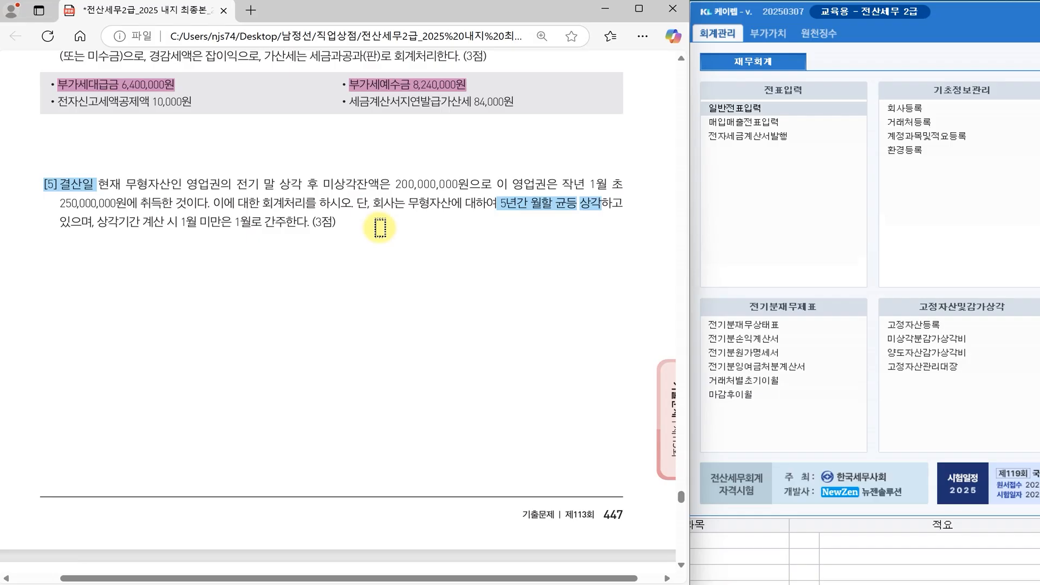
Step: Return to item [1] of 문제 4 and set the highlighter color to pink
scroll(380, 228, up, 9)
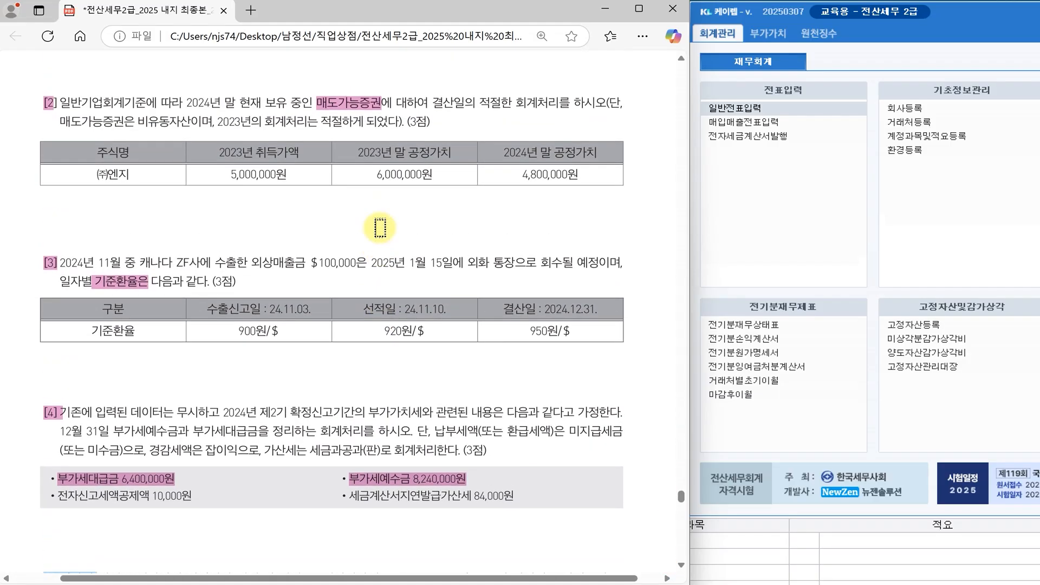
scroll(379, 227, up, 7)
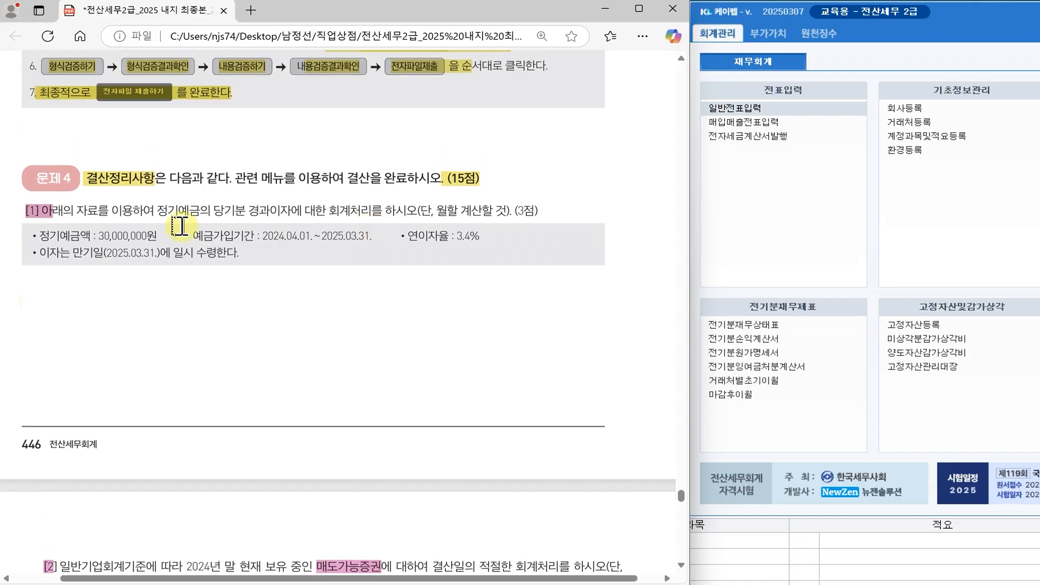
scroll(127, 223, down, 1)
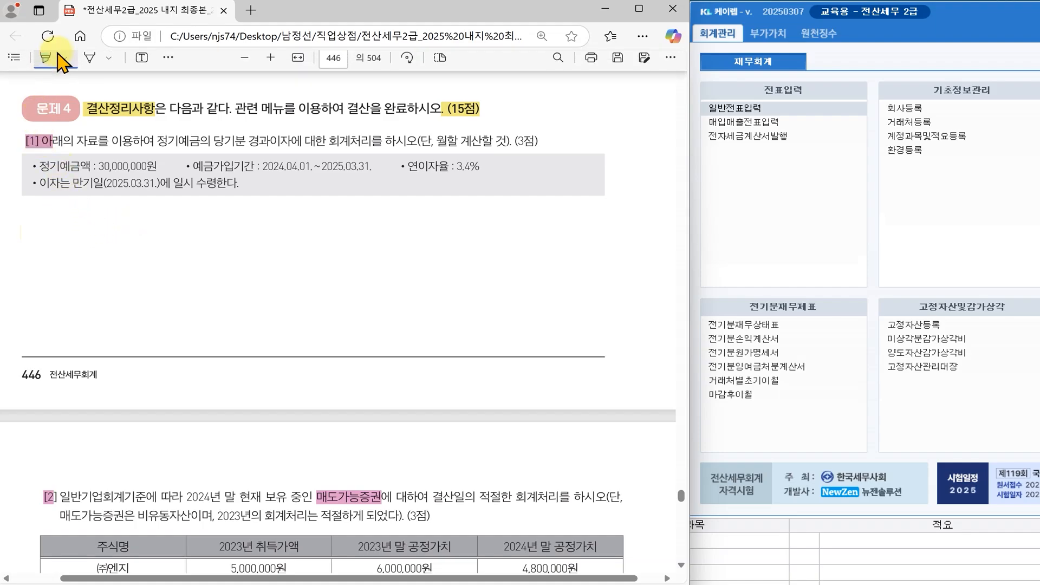
click(64, 60)
click(167, 117)
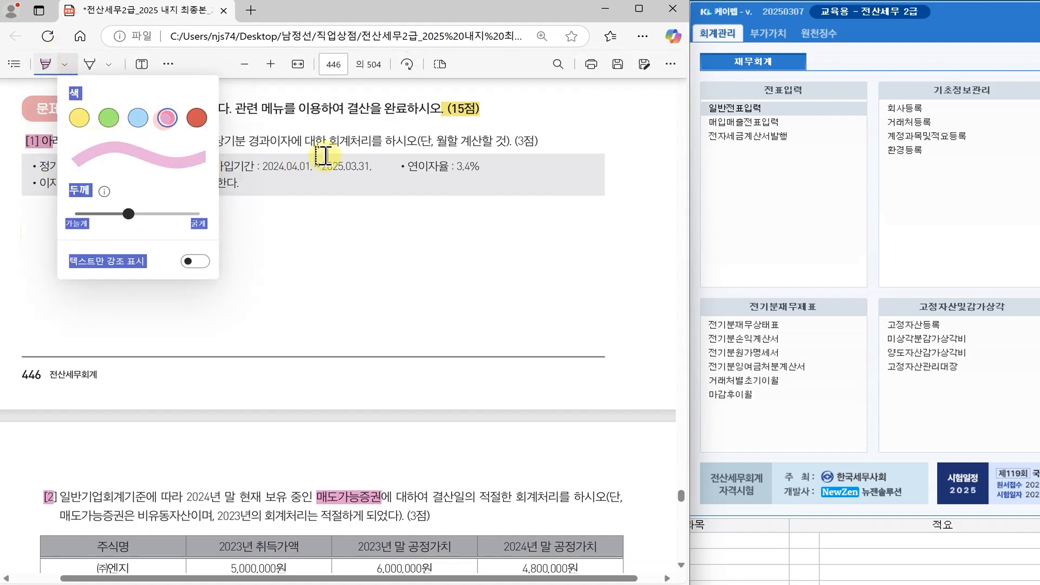
click(324, 156)
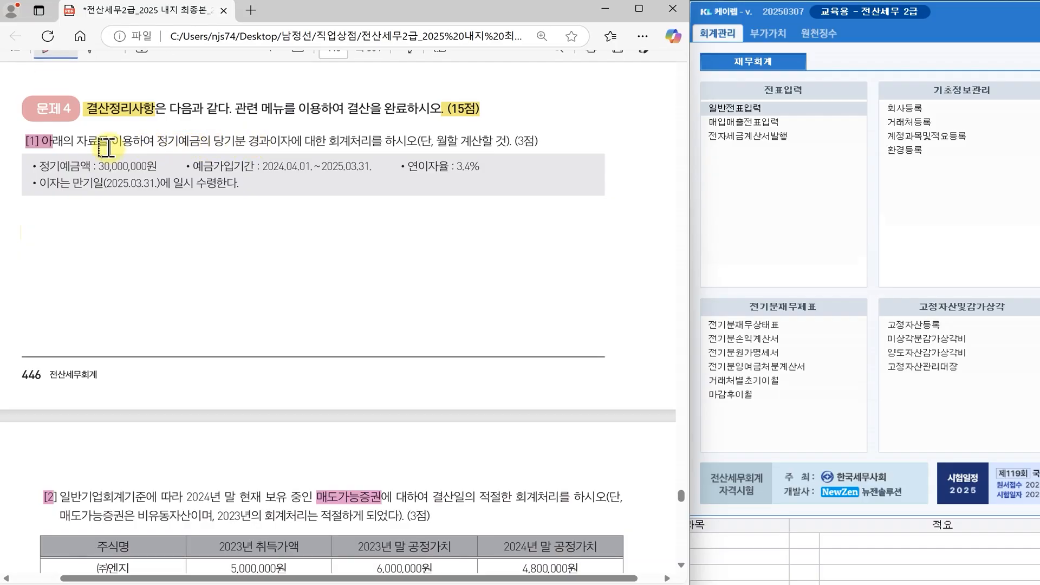
Step: Switch to 케이렙, open general voucher entry (일반전표입력) and set the voucher date to month 12, day 31
click(747, 109)
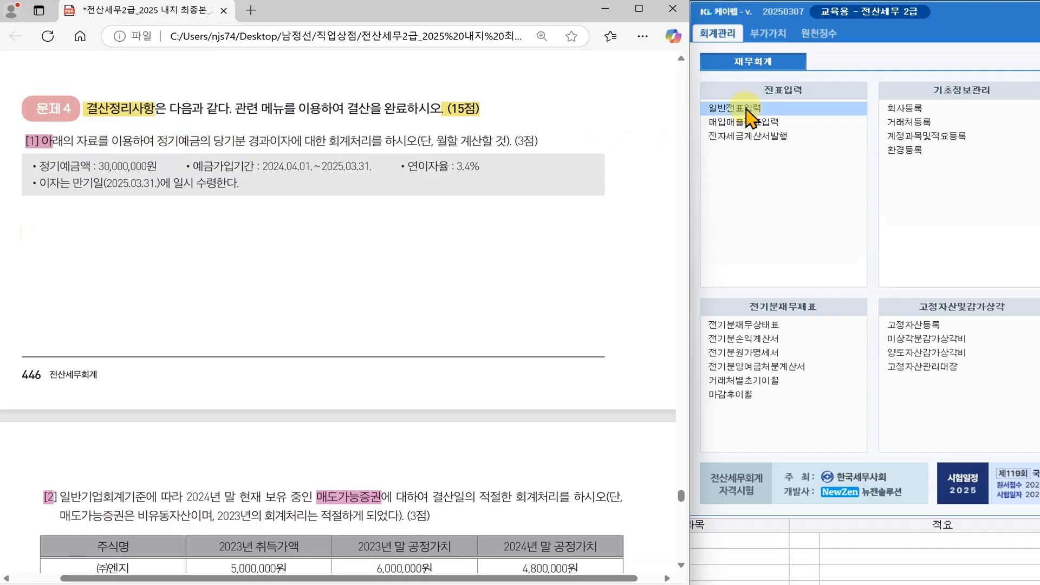
click(747, 109)
drag(734, 86, 776, 57)
text(12)
key(Return)
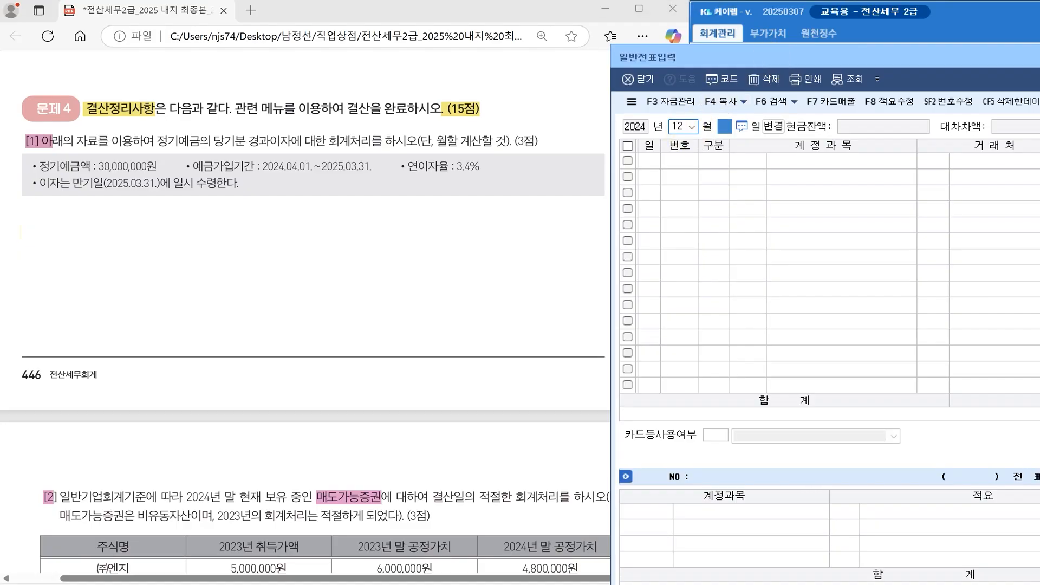
text(31)
key(Return)
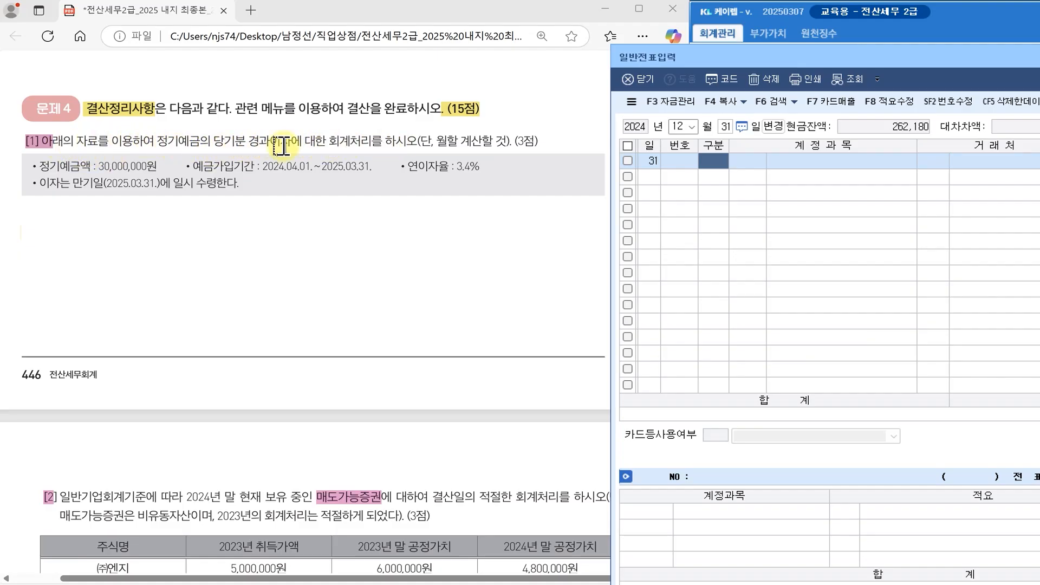
Step: In item [1] of the PDF, highlight "경과이자", "정기예금", ": 3.4%", "만기일", "일시 수령한다" and "월할 계산" in pink
drag(249, 144, 292, 144)
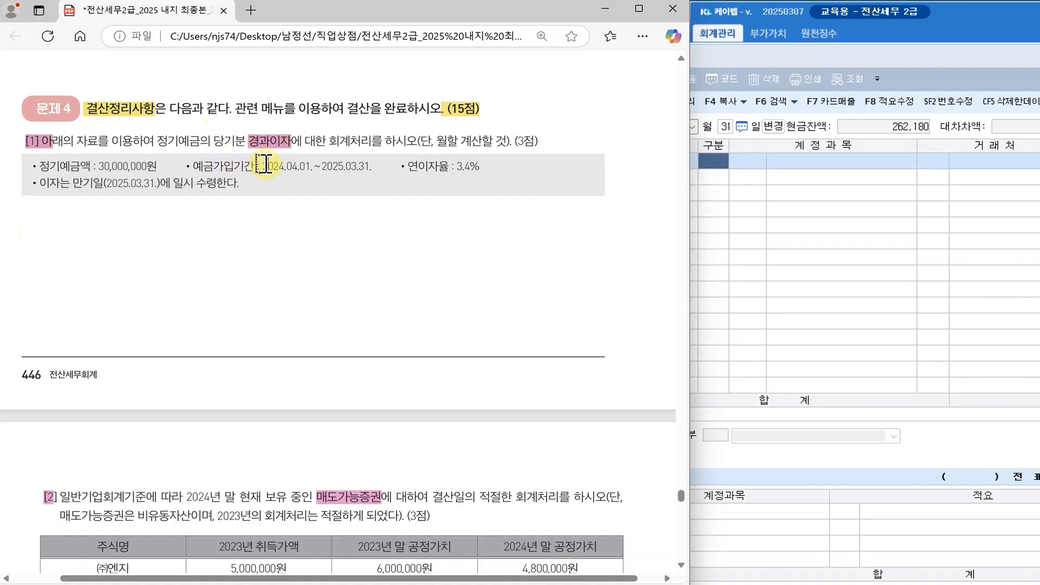
drag(156, 141, 200, 142)
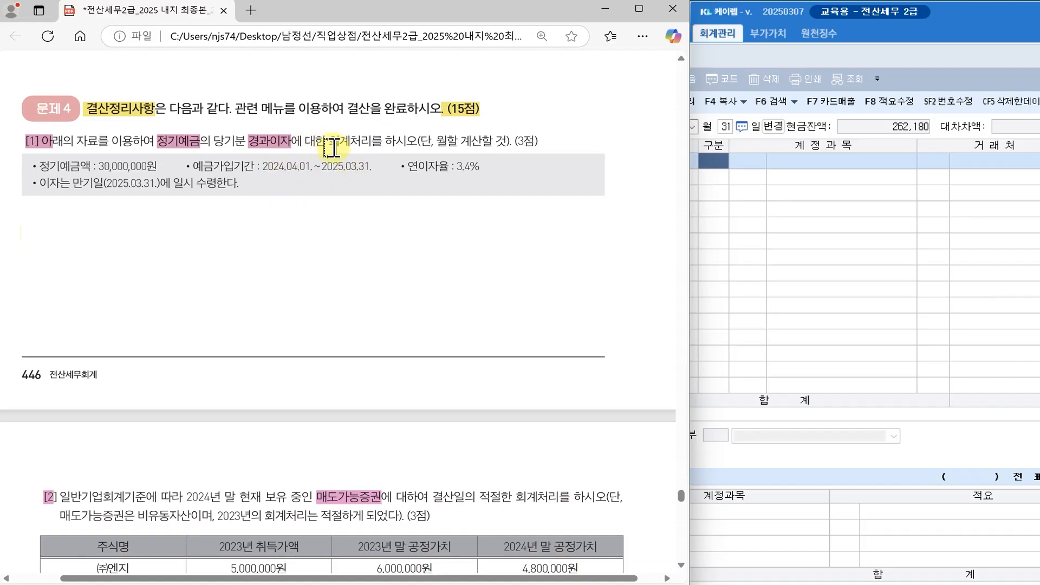
drag(454, 166, 482, 166)
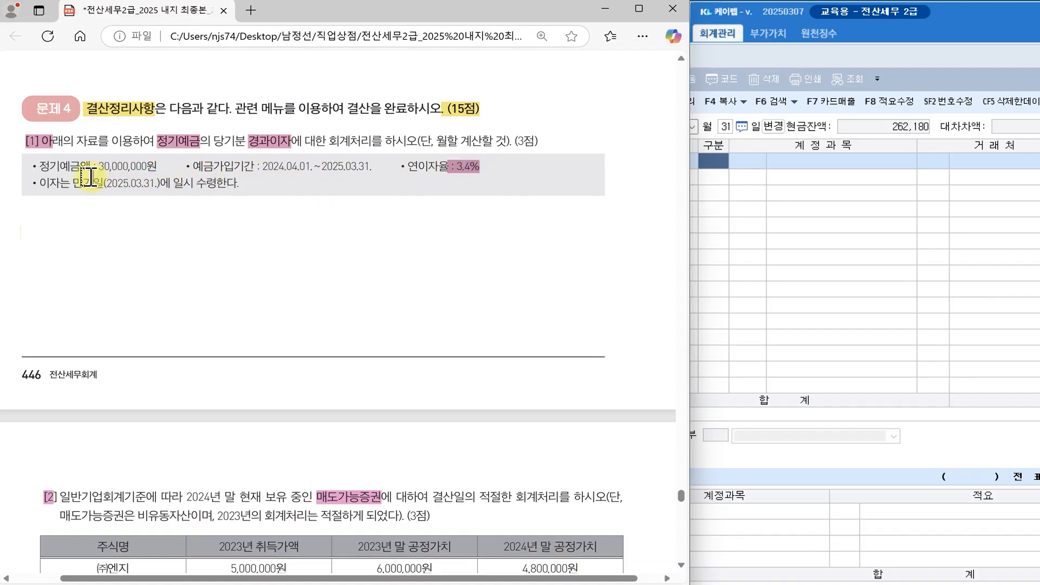
drag(70, 181, 104, 182)
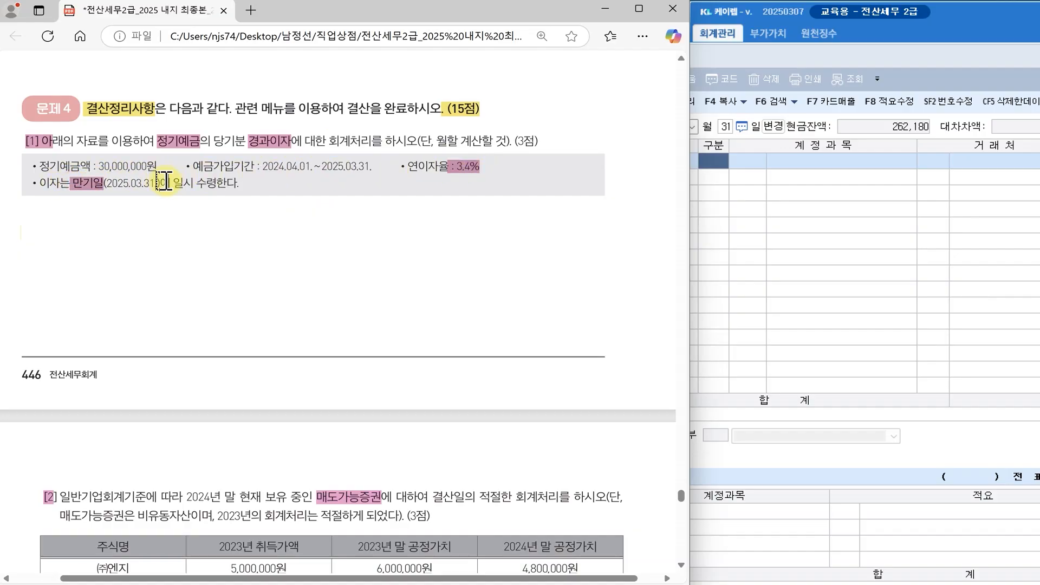
drag(172, 182, 239, 182)
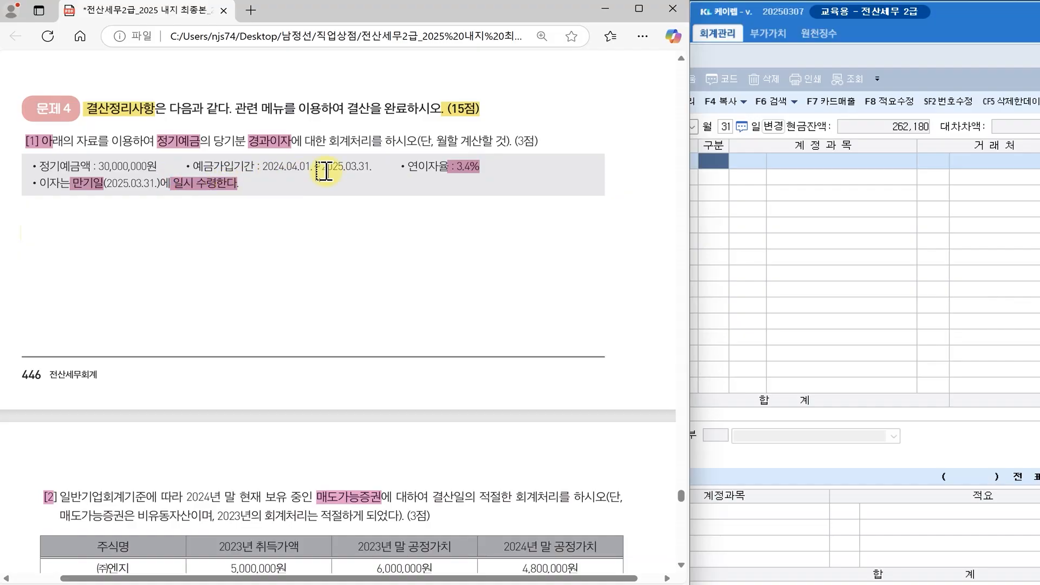
drag(436, 142, 482, 141)
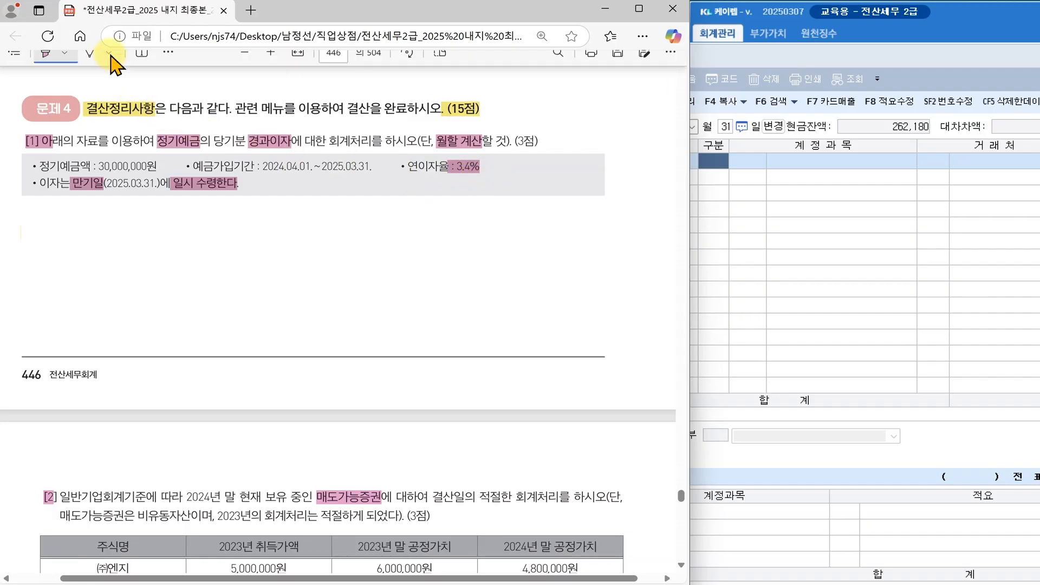
Step: Underline the 30,000,000원 deposit in red pen and handwrite the interest formula 3,000 × 3.4% × 9/12 below item [1]
click(93, 65)
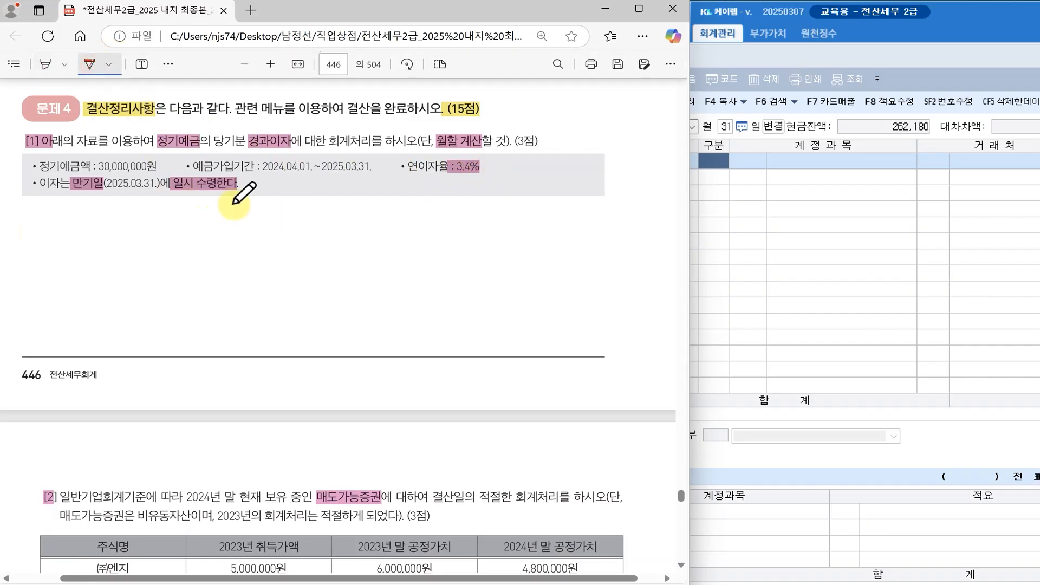
drag(95, 172, 157, 171)
mouse_move(232, 224)
mouse_down()
mouse_move(249, 224)
mouse_move(244, 247)
mouse_move(265, 237)
mouse_move(319, 247)
mouse_move(320, 234)
mouse_move(337, 239)
mouse_move(332, 246)
mouse_move(373, 239)
mouse_move(364, 247)
mouse_move(373, 229)
mouse_move(377, 248)
mouse_move(411, 241)
mouse_up()
mouse_move(403, 238)
mouse_down()
mouse_move(448, 237)
mouse_move(422, 255)
mouse_move(440, 254)
mouse_up()
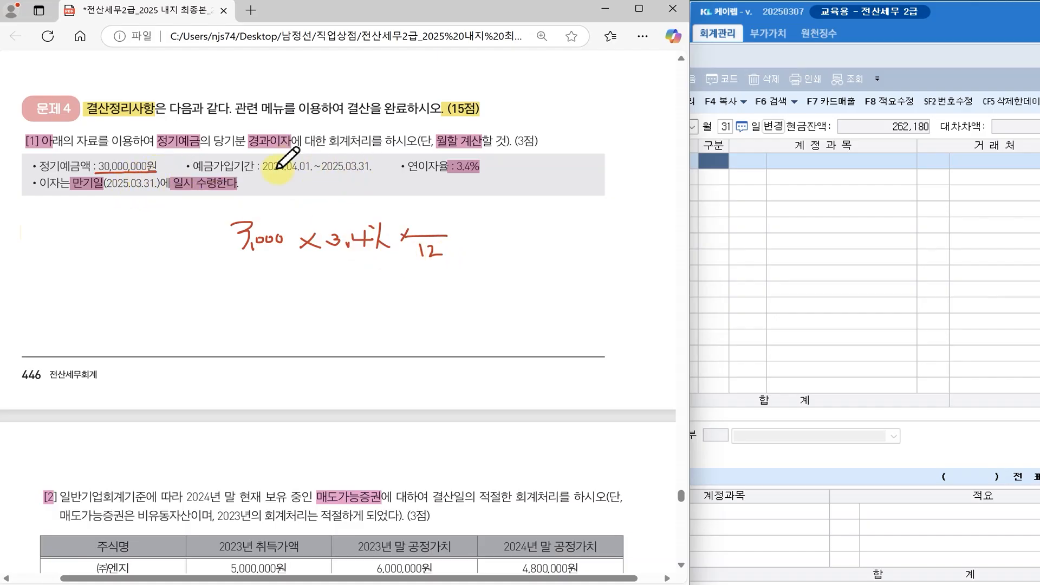
drag(436, 213, 437, 235)
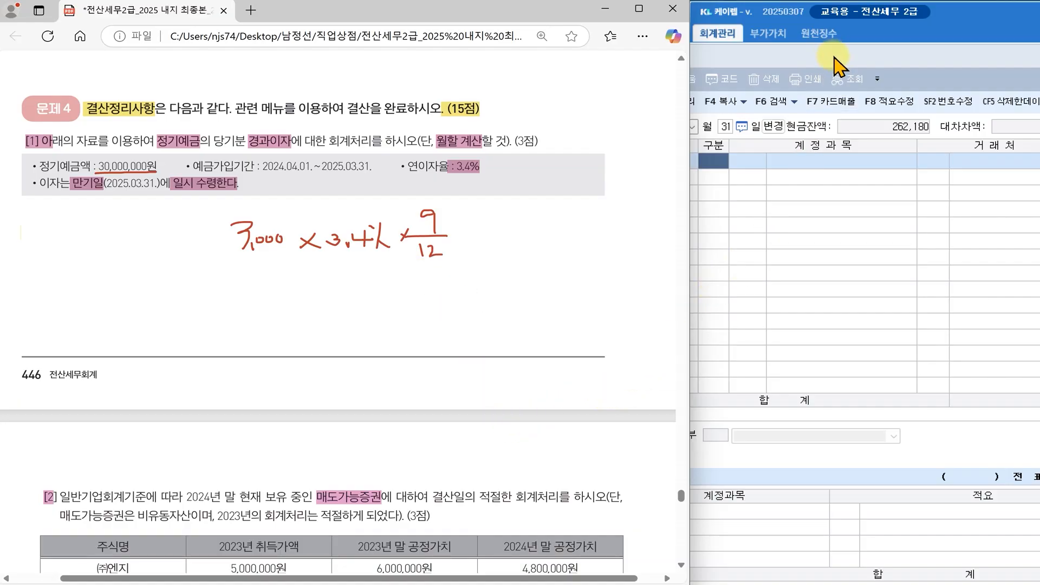
Step: Bring the 일반전표입력 window to the front and move it over the PDF so the whole entry form fits on screen
click(801, 58)
drag(855, 59, 309, 14)
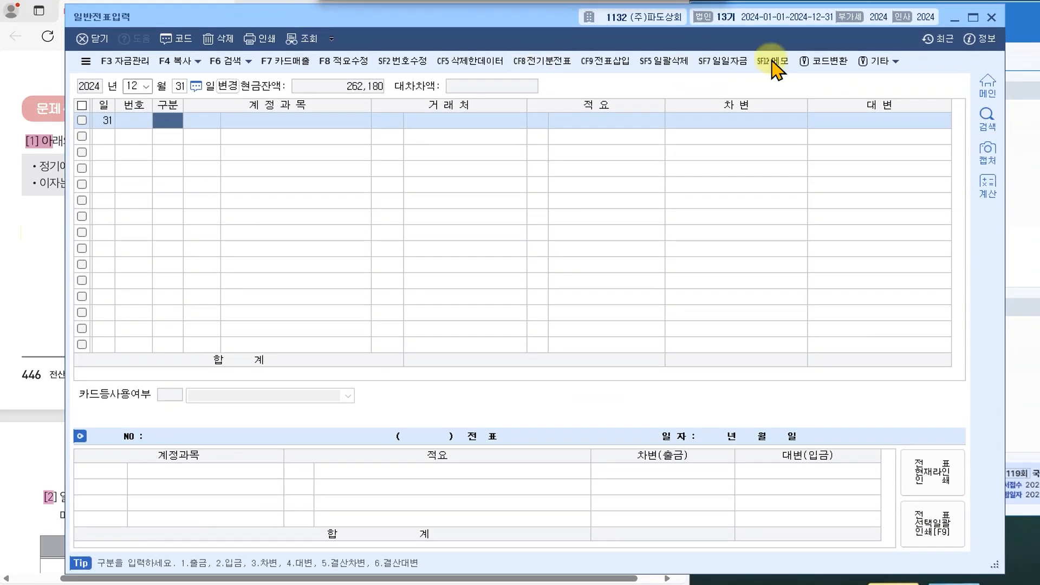
Step: Open the built-in calculator, enter 30,000,000 on the first line and set 소수점 처리 to 3자리
click(992, 191)
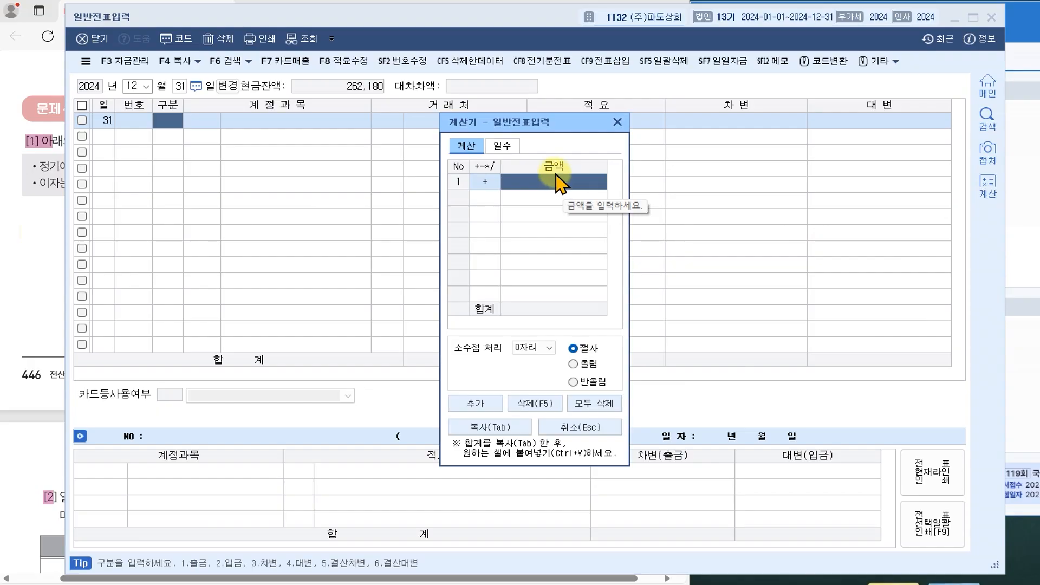
text(30,000,000)
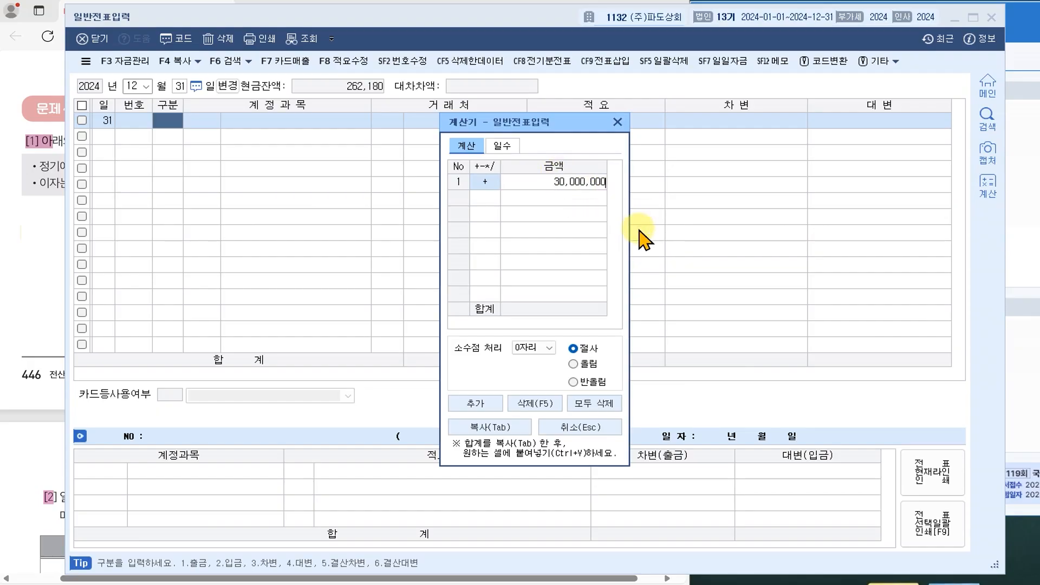
key(Return)
click(486, 197)
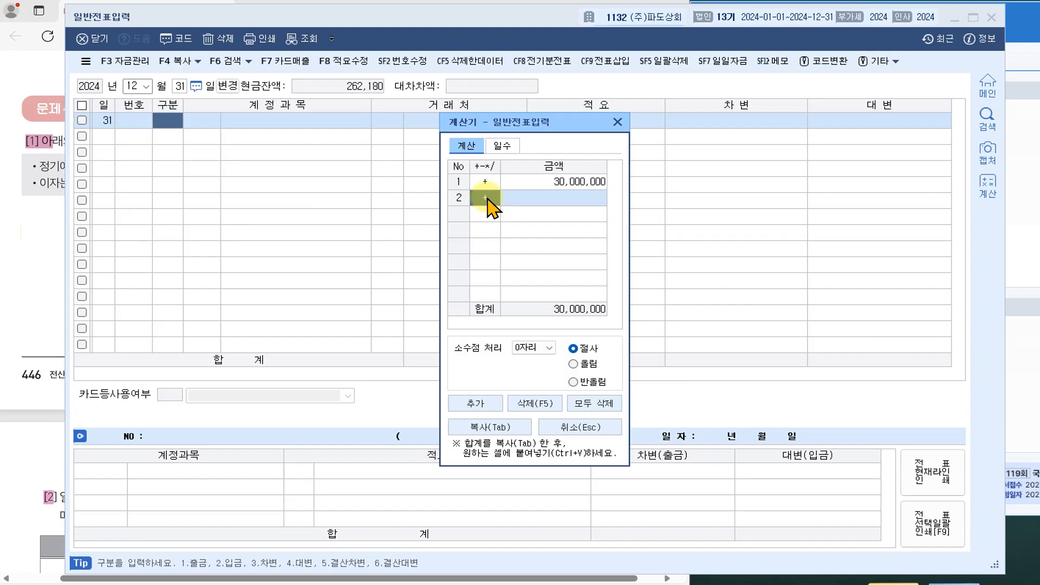
click(539, 348)
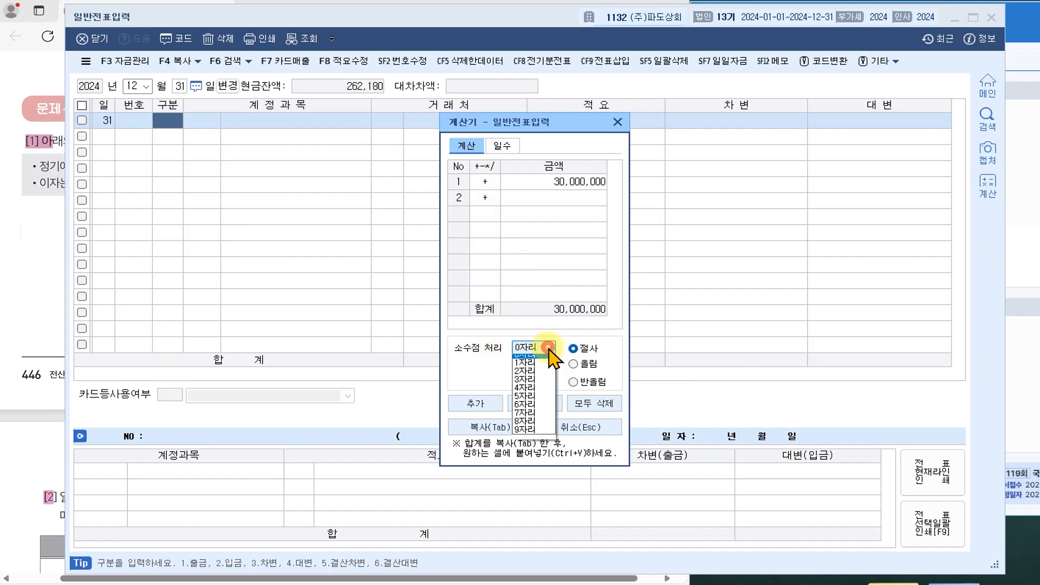
click(541, 385)
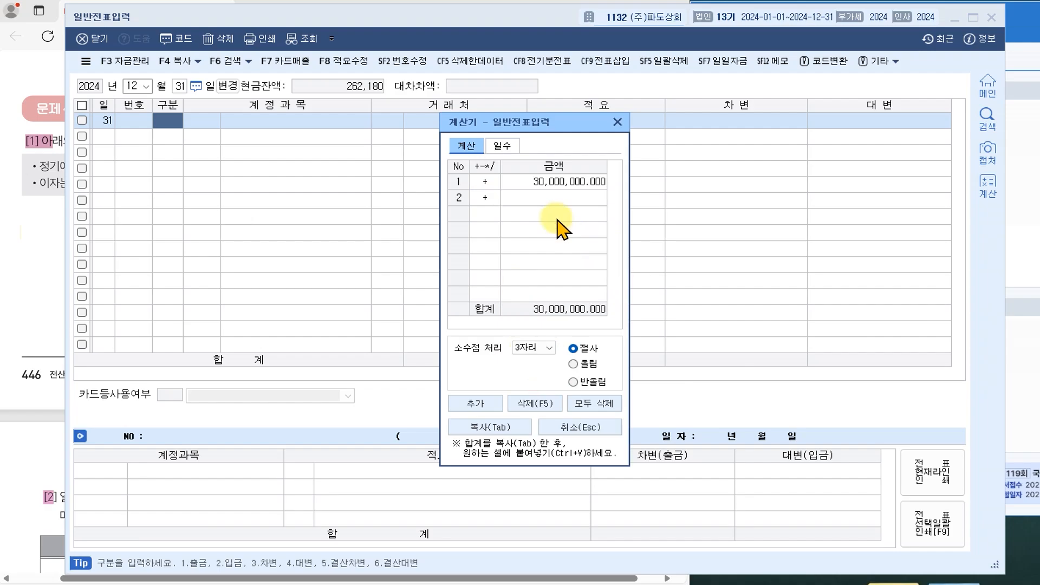
Step: Multiply the deposit amount by the 0.034 interest rate on the calculator's second line
click(487, 197)
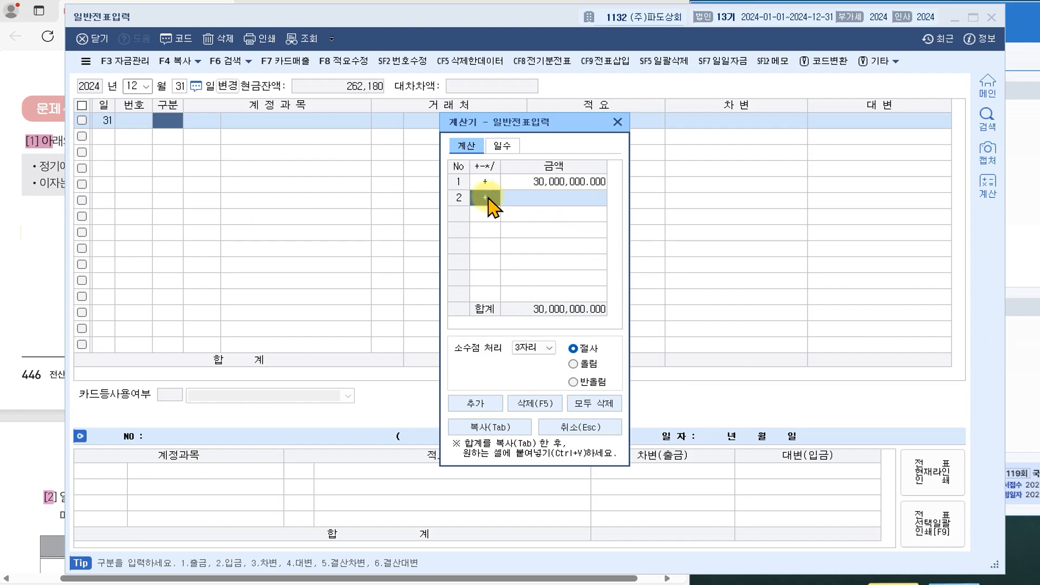
text(*)
click(580, 198)
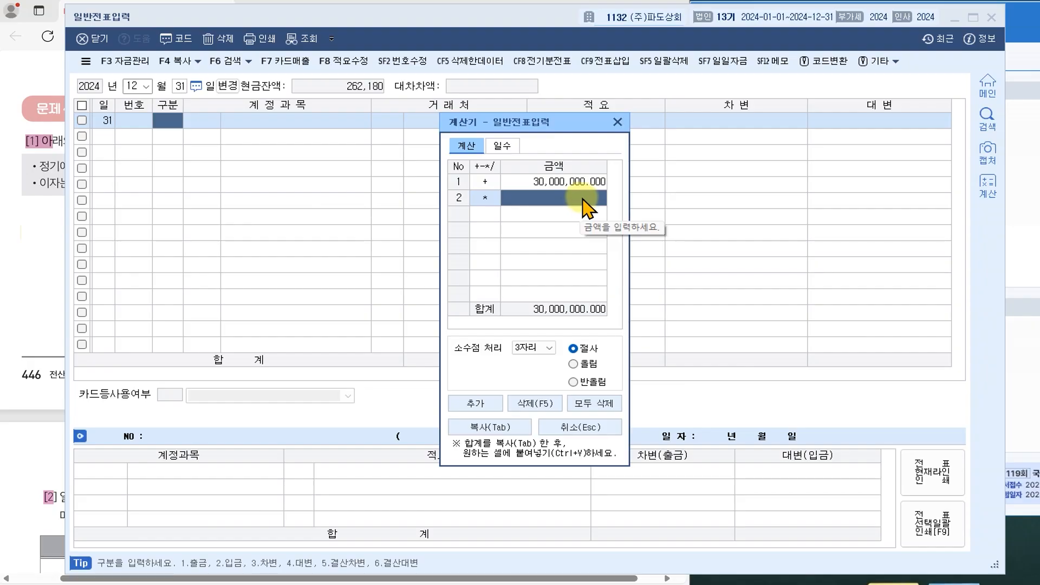
click(581, 198)
text(0.03)
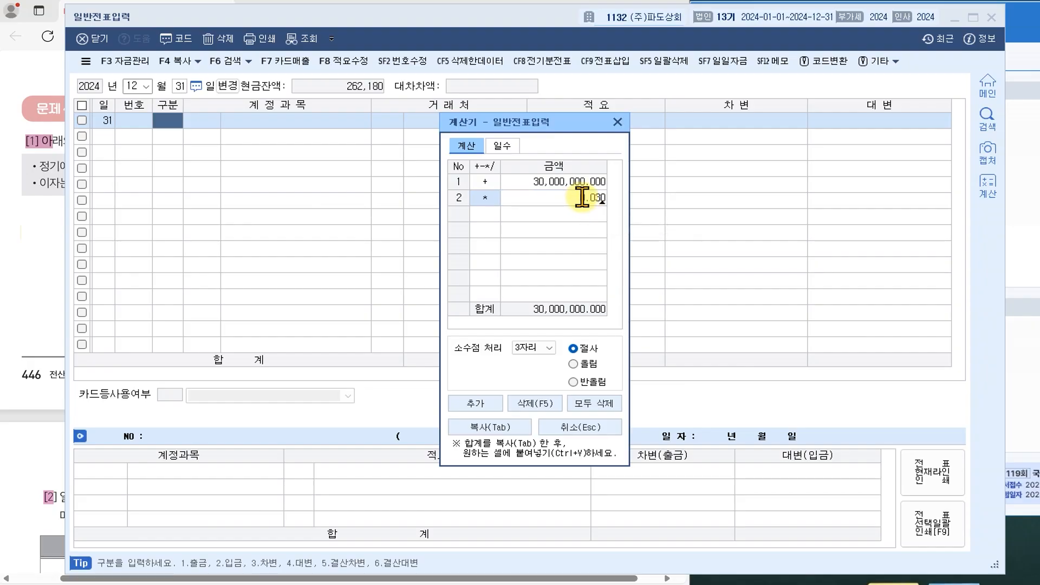
text(4)
key(Return)
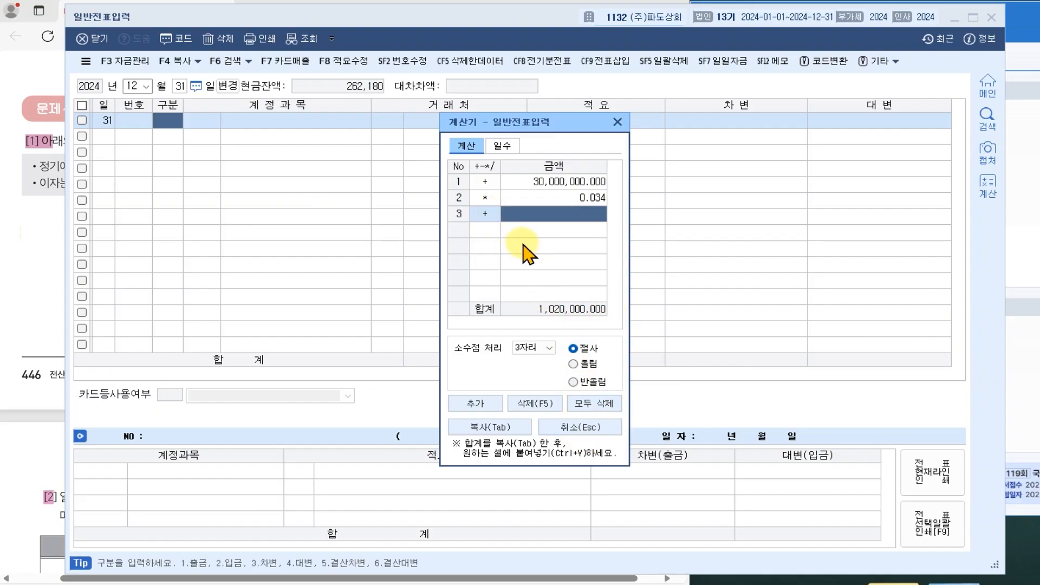
Step: Multiply the result by 9 and divide it by 12 on calculator lines 3 and 4
click(488, 215)
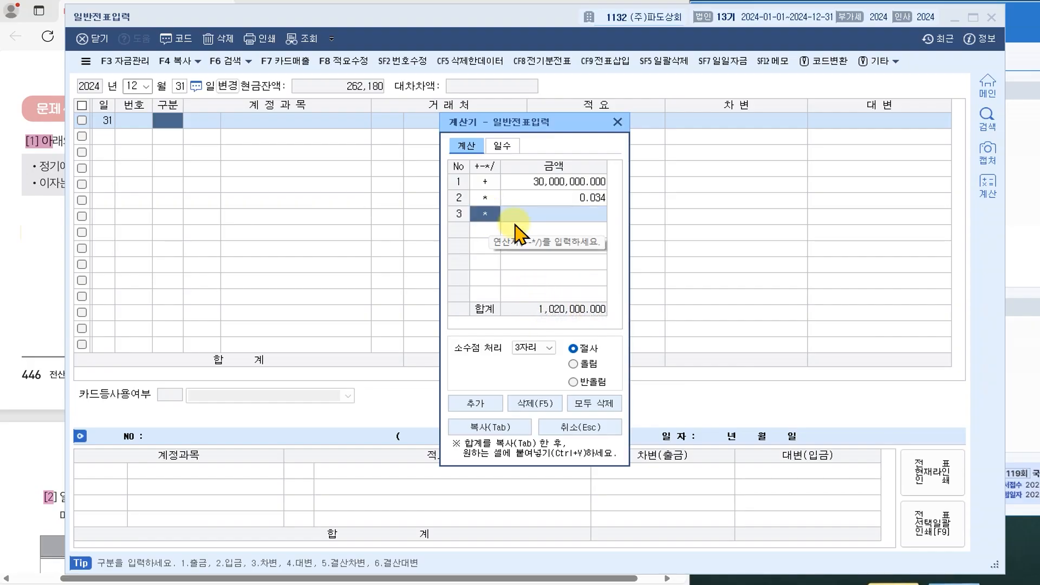
key(Return)
text(9)
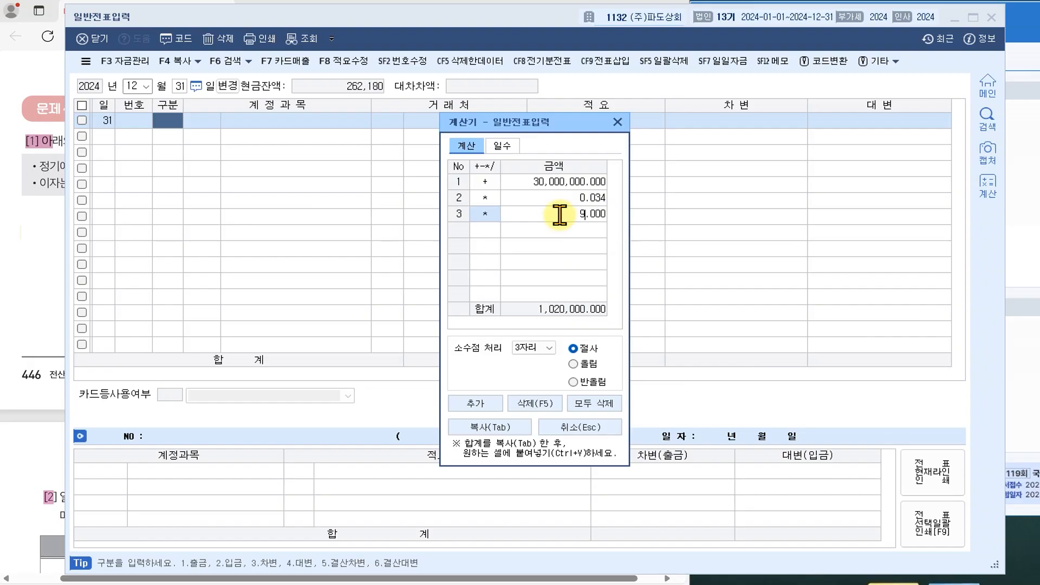
key(Return)
click(481, 230)
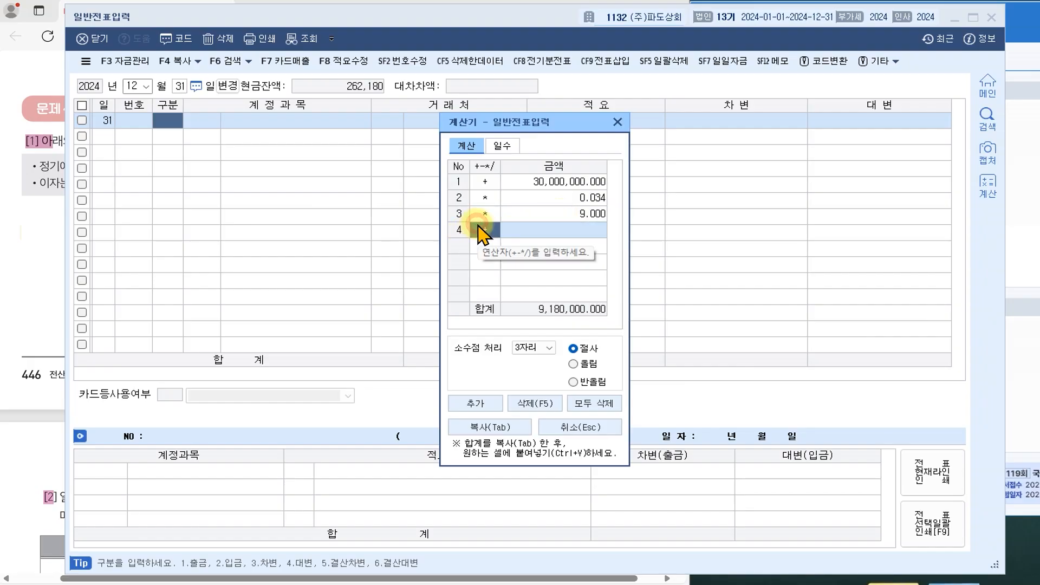
key(Return)
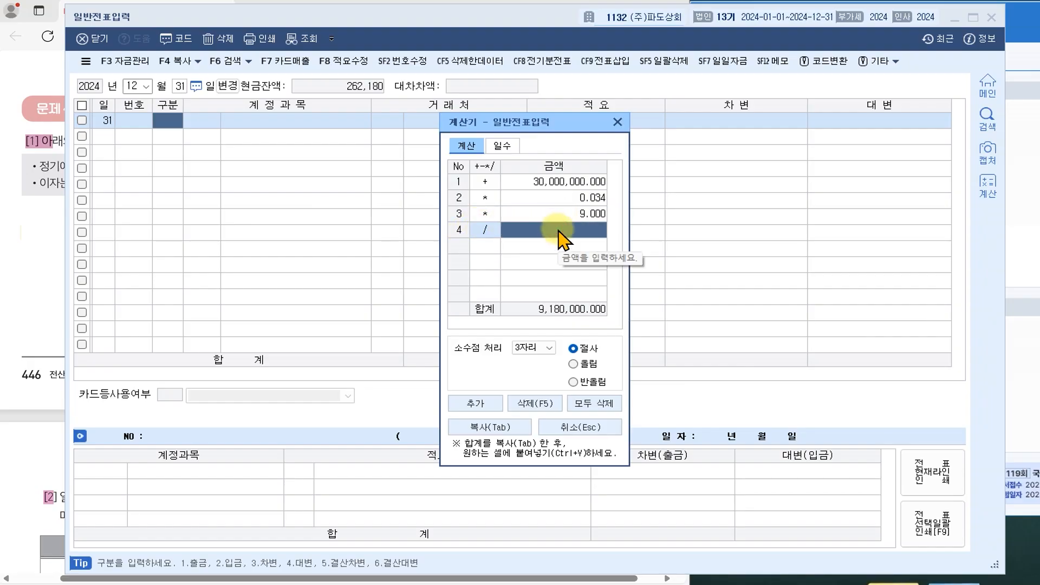
text(12)
key(Return)
key(Return)
text(4)
key(Return)
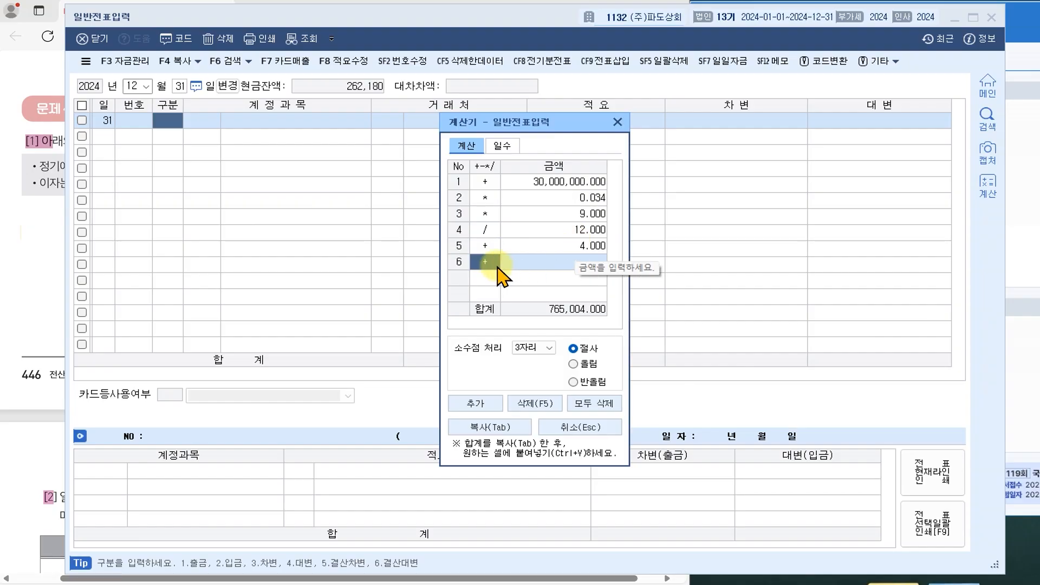
click(485, 247)
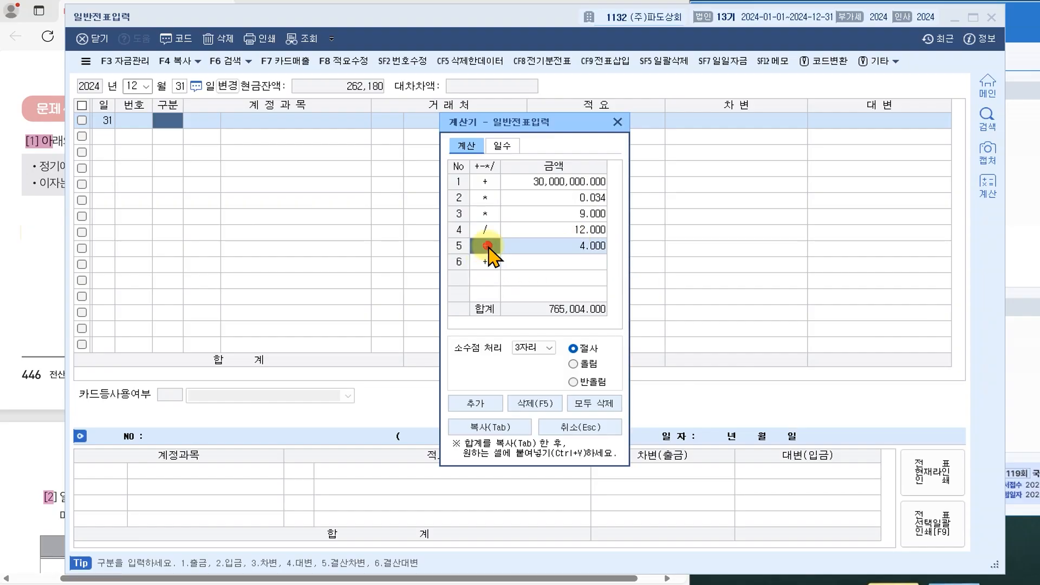
click(536, 404)
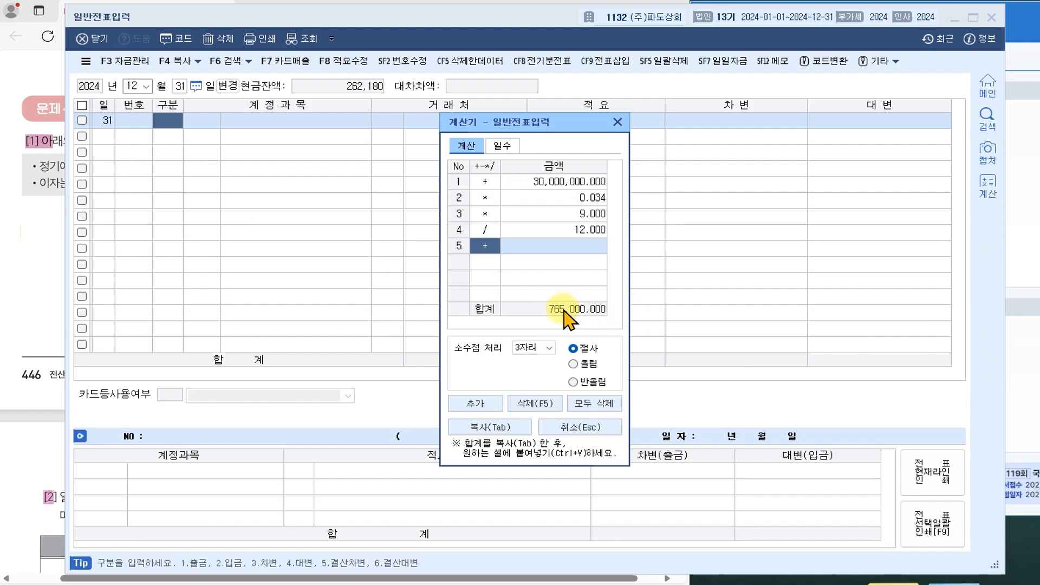
Step: Close the calculator and enter a 대변 line for 0901 이자수익 of 765,000 on day 31, without counterparty or description
click(618, 122)
click(170, 127)
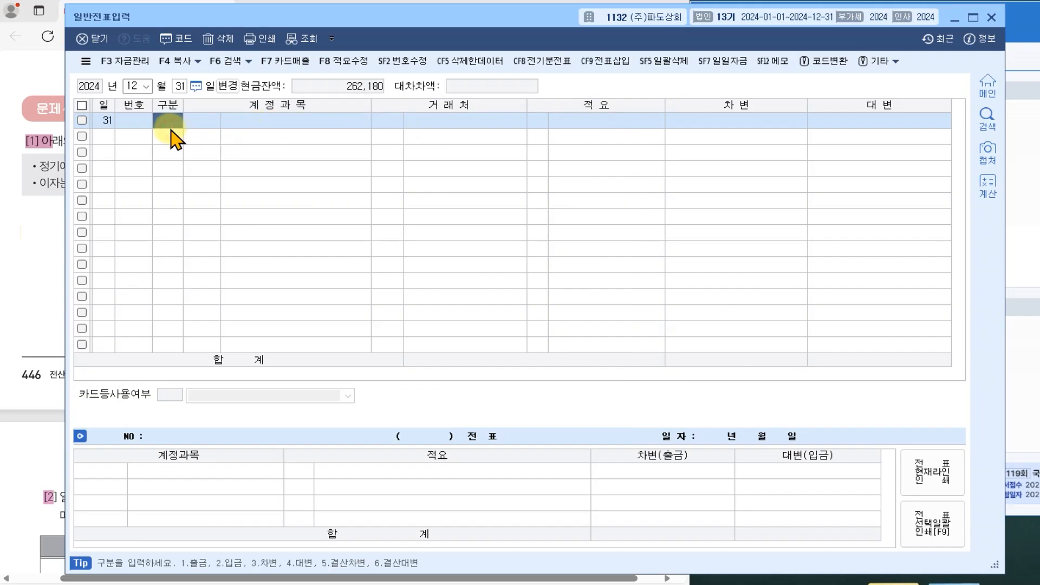
text(4dlwk)
key(Return)
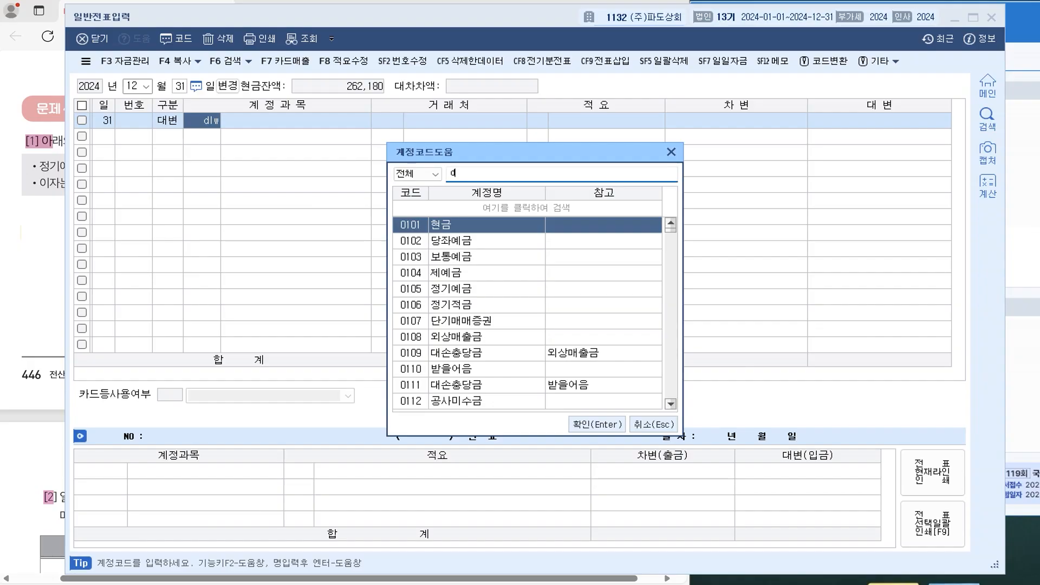
text(이자)
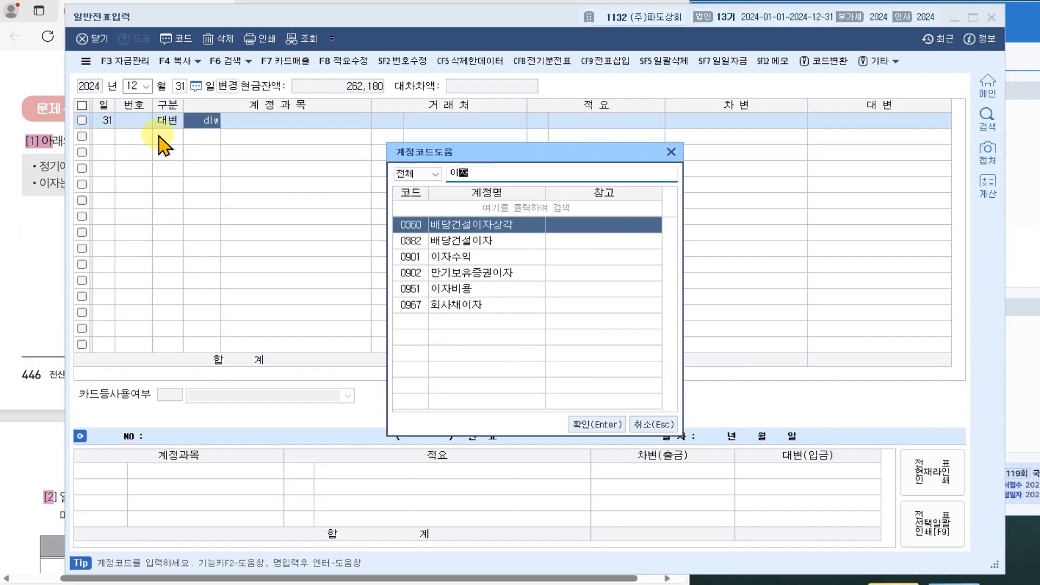
text(수익)
key(Return)
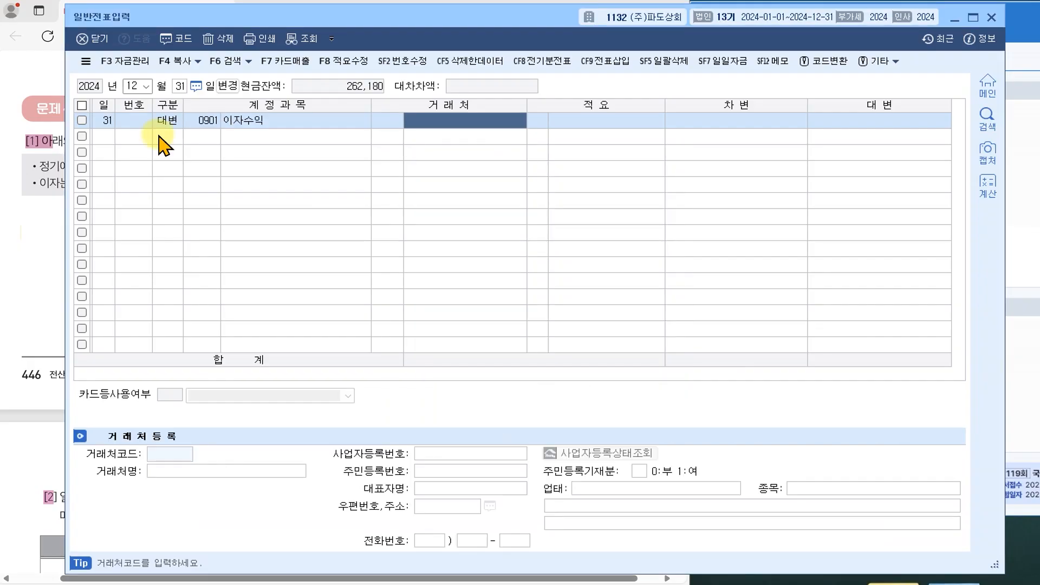
key(Return)
key(Return)
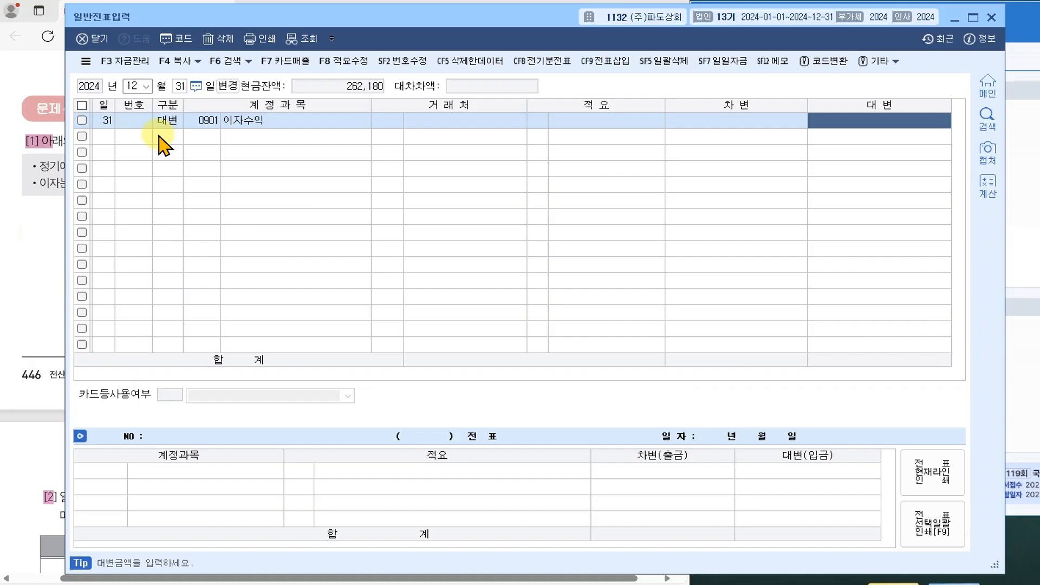
text(7650000)
key(Return)
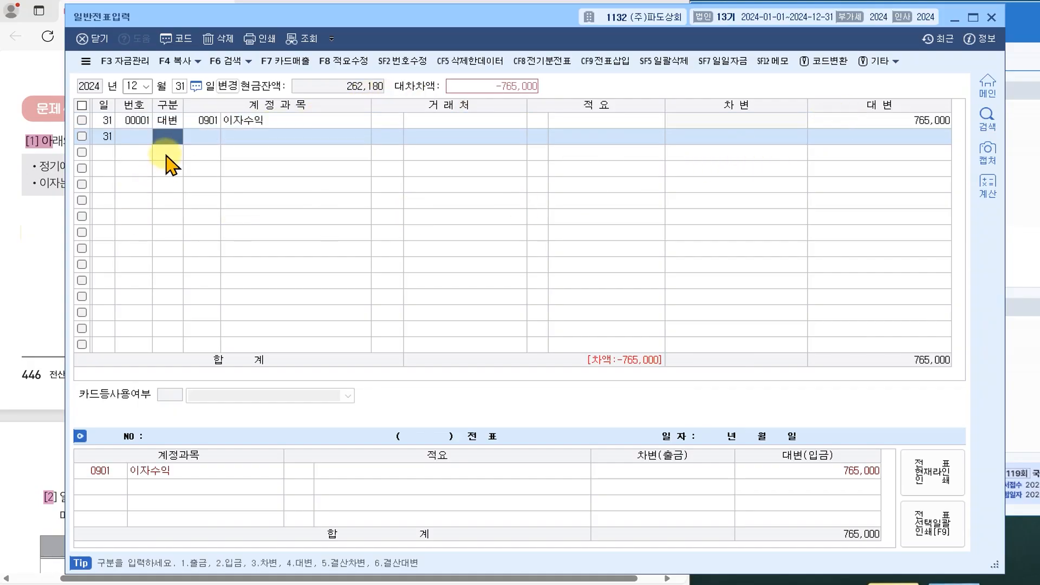
Step: Add the 차변 line for 0116 미수수익 of 765,000, leaving its counterparty and description blank
key(Return)
text(미수)
key(Return)
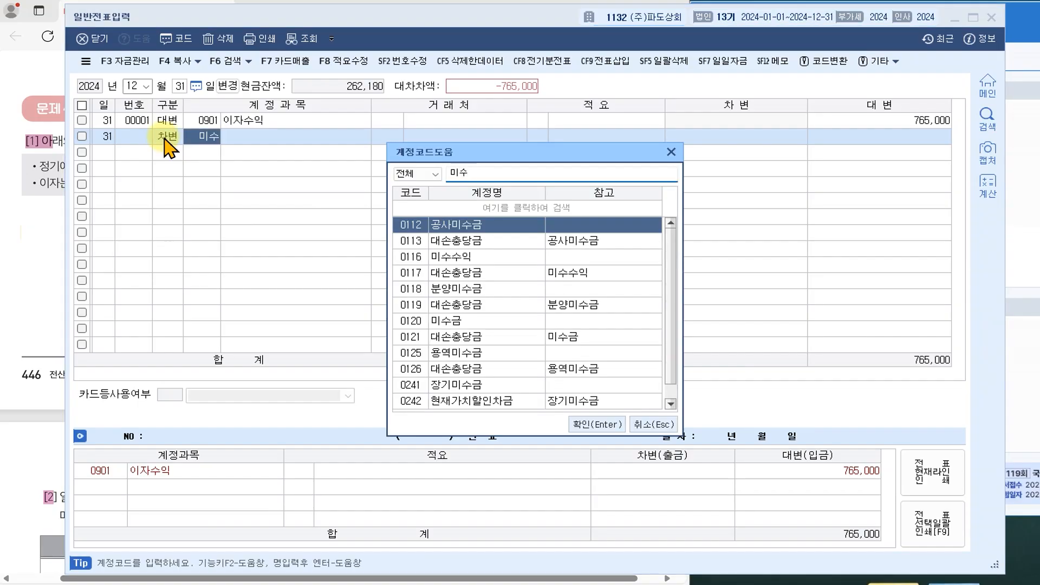
text(수)
key(Return)
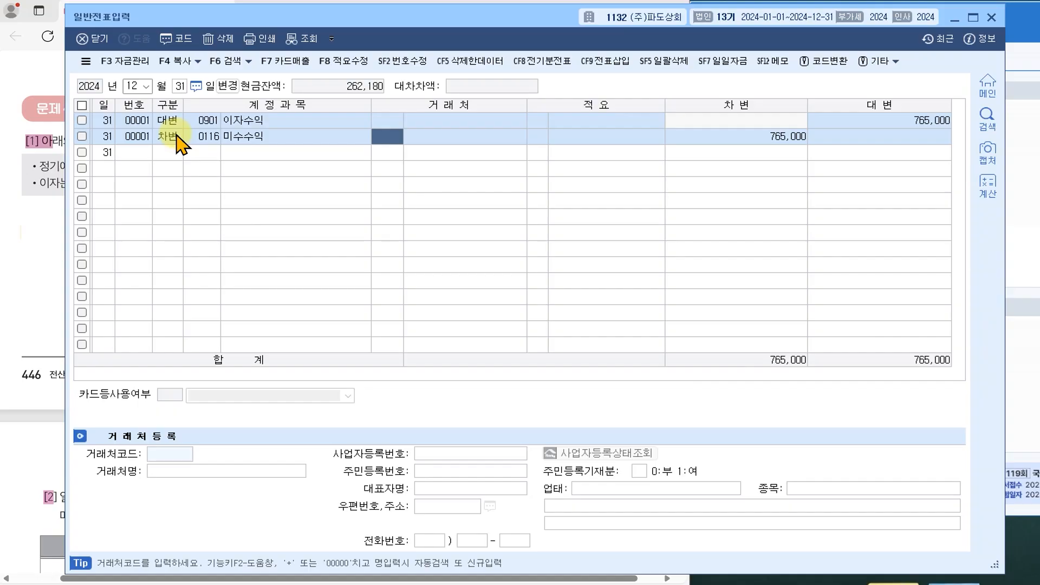
key(Return)
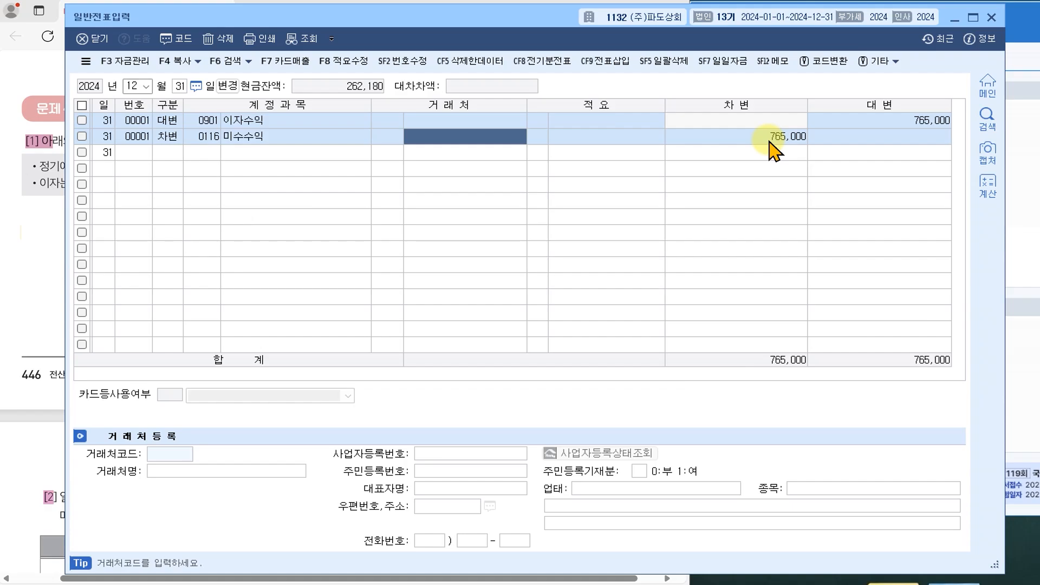
key(Return)
key(Return)
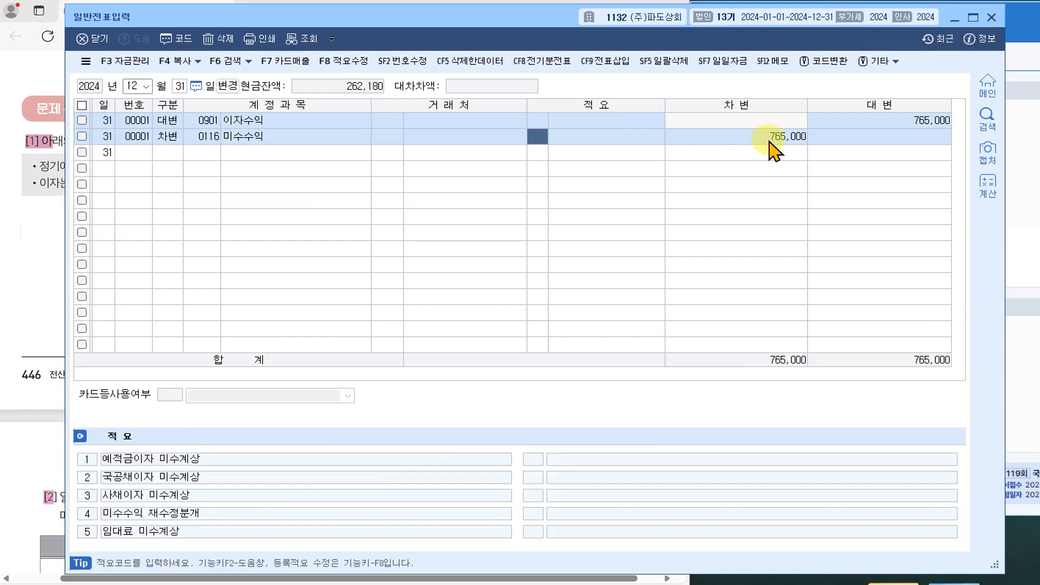
key(Return)
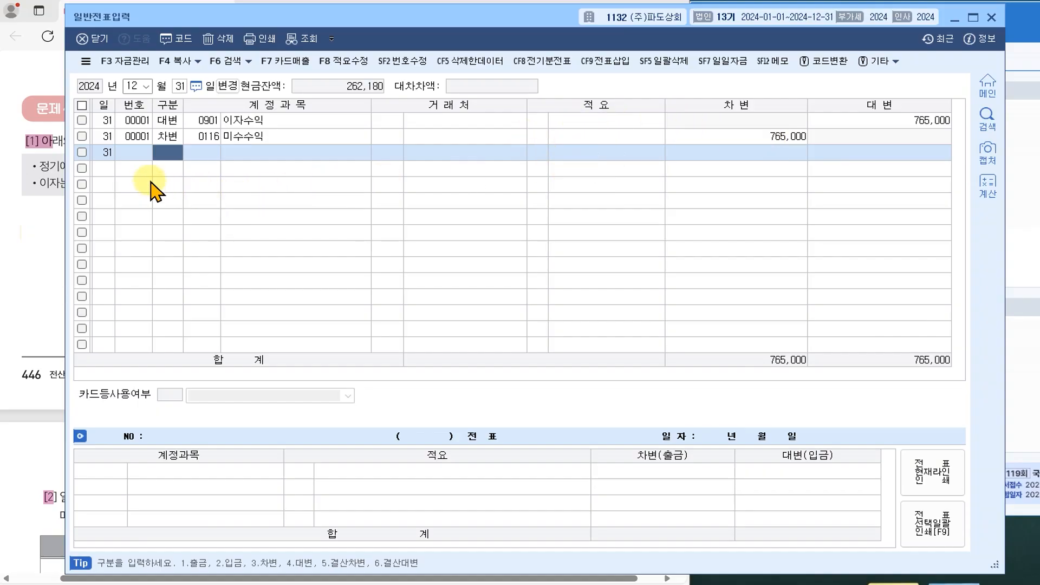
Step: Return to the PDF and, in item [2], put a red slash before "2024년", circle "매도가능증권" and underline "비유동자산"
click(53, 212)
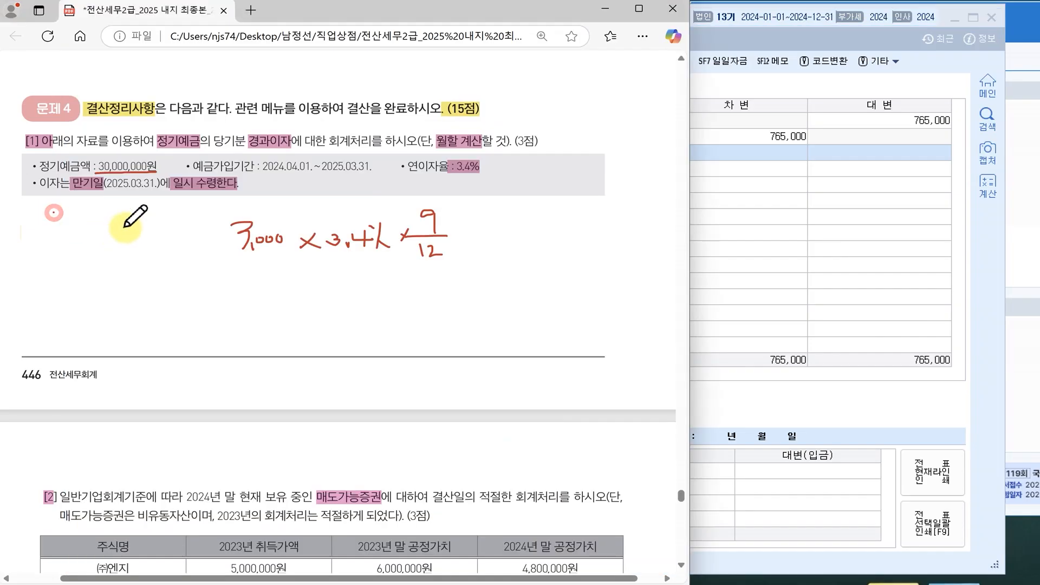
scroll(130, 217, down, 7)
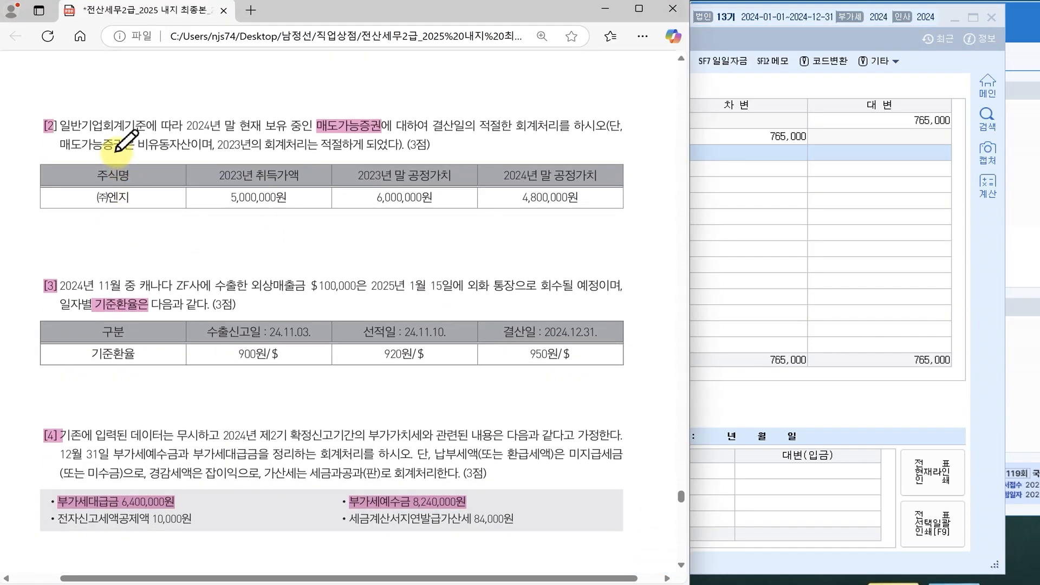
drag(192, 115, 177, 132)
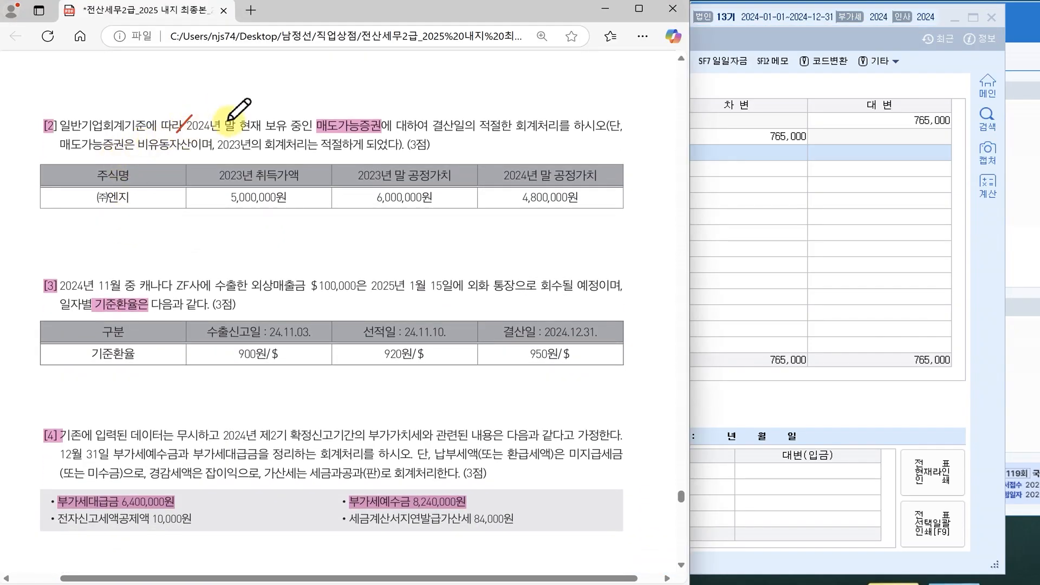
mouse_move(343, 118)
mouse_down()
mouse_move(318, 128)
mouse_move(369, 130)
mouse_move(375, 116)
mouse_move(325, 116)
mouse_up()
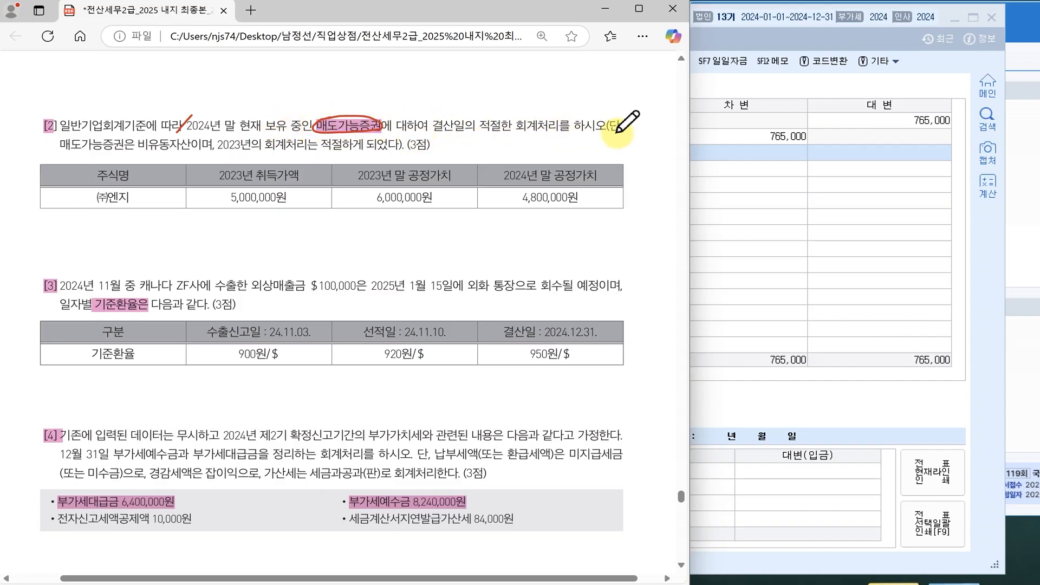
drag(139, 155, 194, 152)
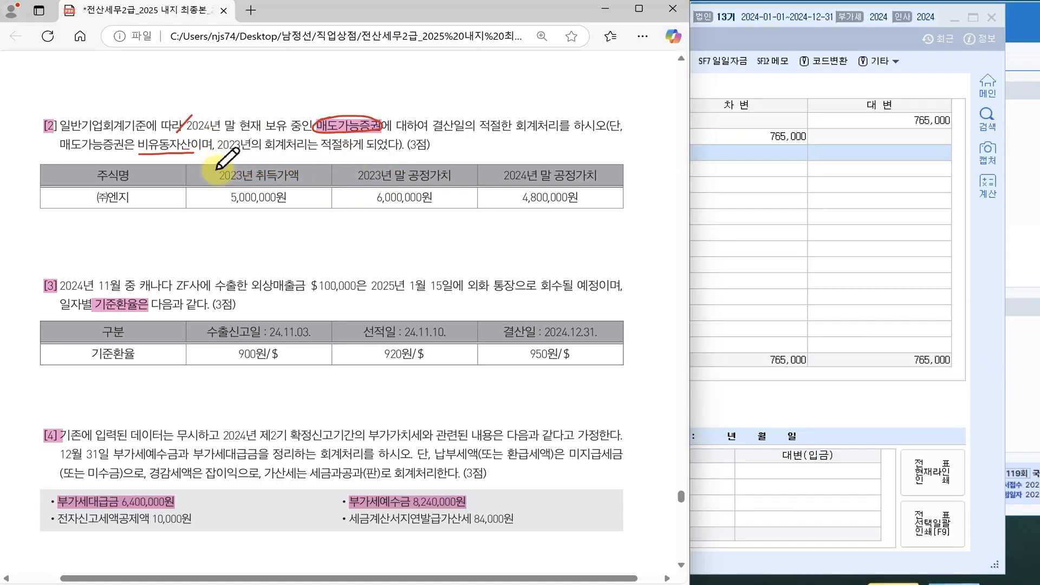
Step: Mark the 2023년 취득가액 heading with a red check, and handwrite "24" above 매도가능증권 and "+100" below the item [2] table
drag(209, 163, 218, 161)
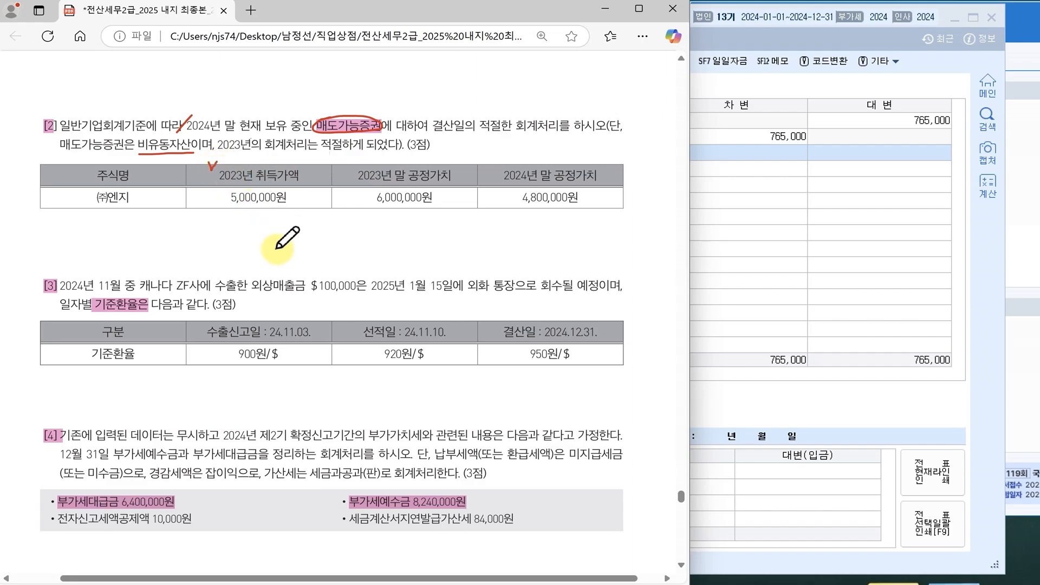
mouse_move(314, 88)
mouse_down()
mouse_move(317, 97)
mouse_move(353, 94)
mouse_move(346, 110)
mouse_up()
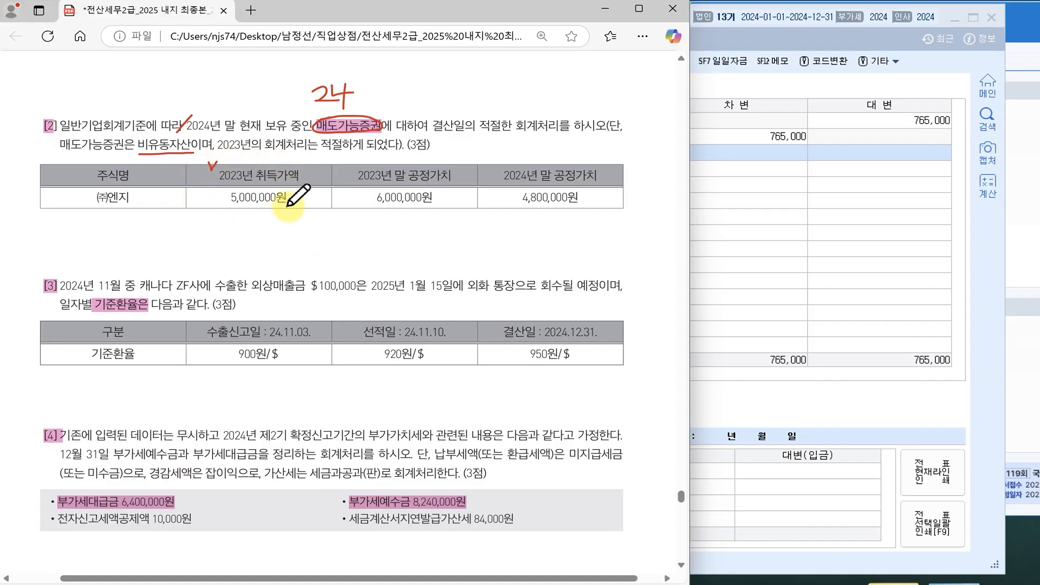
mouse_move(302, 219)
mouse_down()
mouse_move(328, 217)
mouse_move(321, 229)
mouse_move(366, 217)
mouse_up()
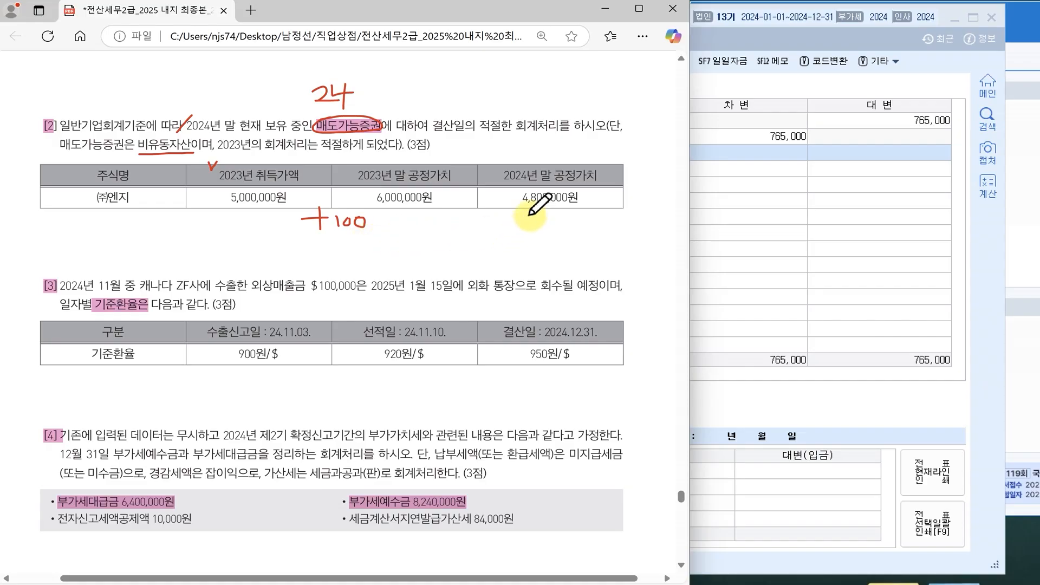
Step: Underline the 2024년 말 공정가치 of 4,800,000원 in red and add handwritten marks below the item [2] table
drag(515, 205, 586, 206)
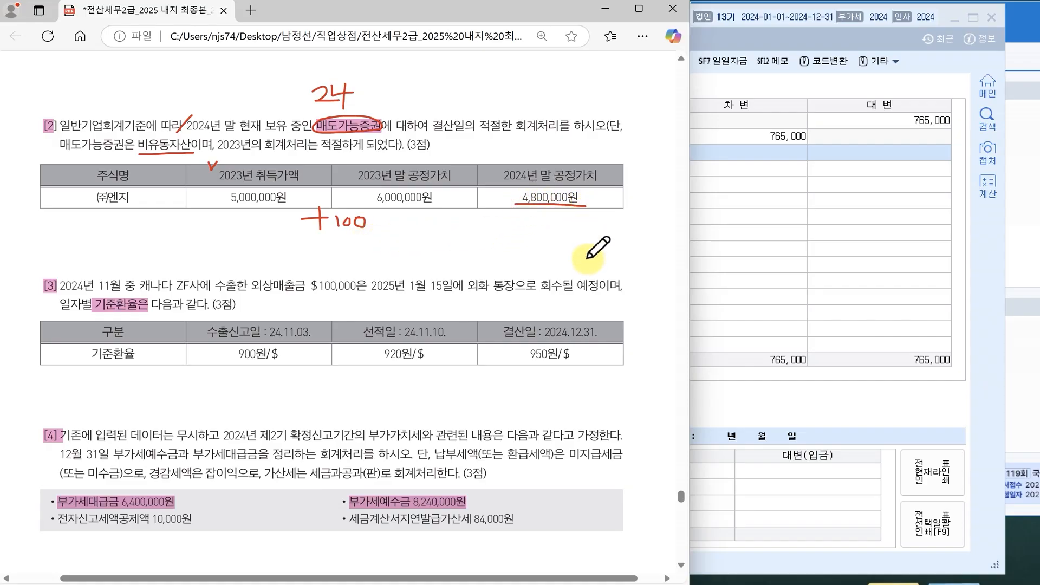
mouse_move(407, 208)
mouse_down()
mouse_move(511, 215)
mouse_move(535, 235)
mouse_move(563, 221)
mouse_move(527, 230)
mouse_up()
mouse_move(307, 236)
mouse_down()
mouse_move(362, 234)
mouse_move(323, 247)
mouse_up()
drag(569, 211, 529, 255)
Step: Switch to 일반전표입력 and start a 대변 line on day 31 with the account 0178 매도가능증권
click(702, 211)
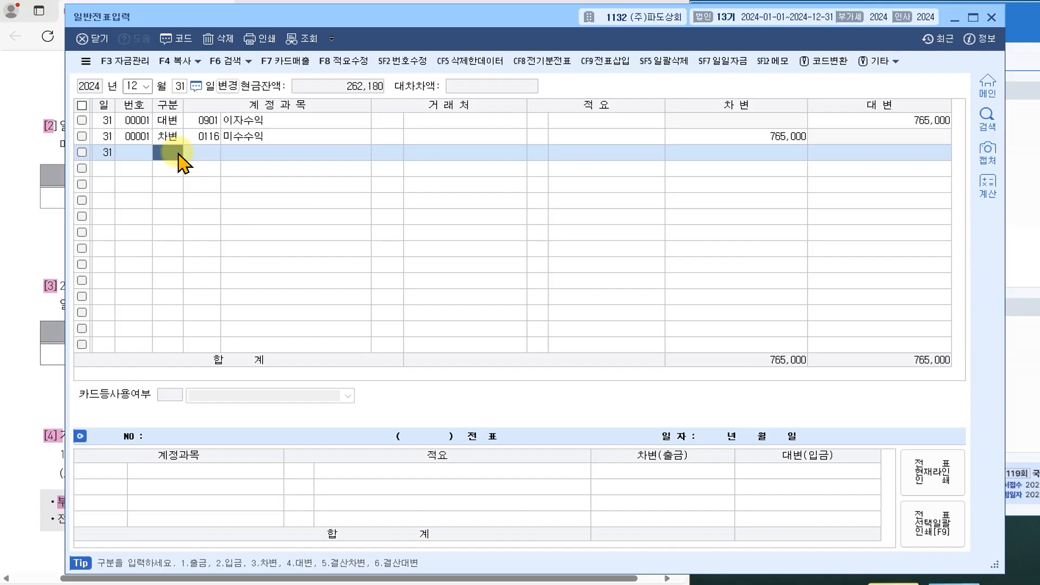
text(4)
key(Return)
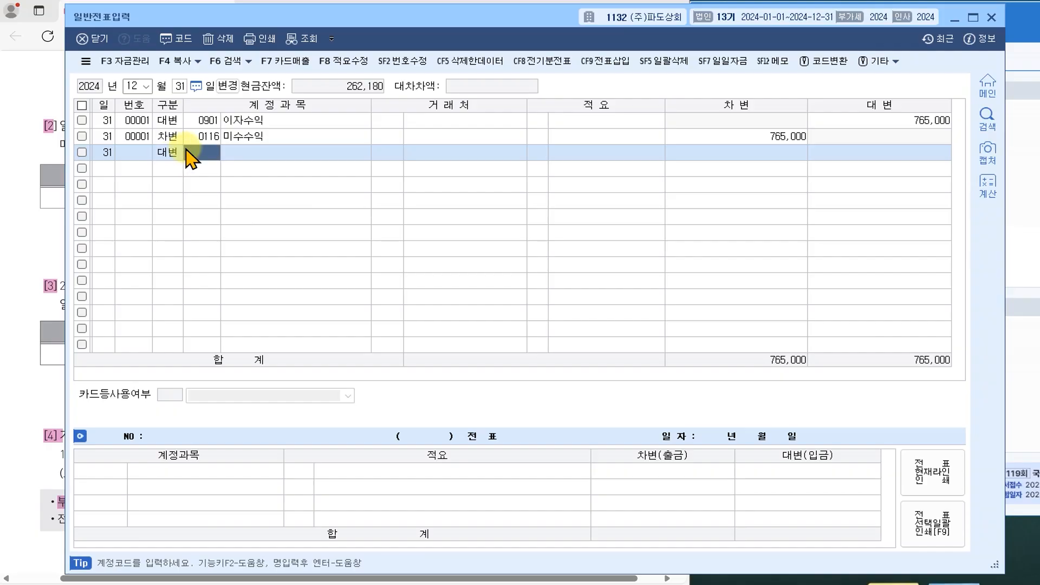
text(매도)
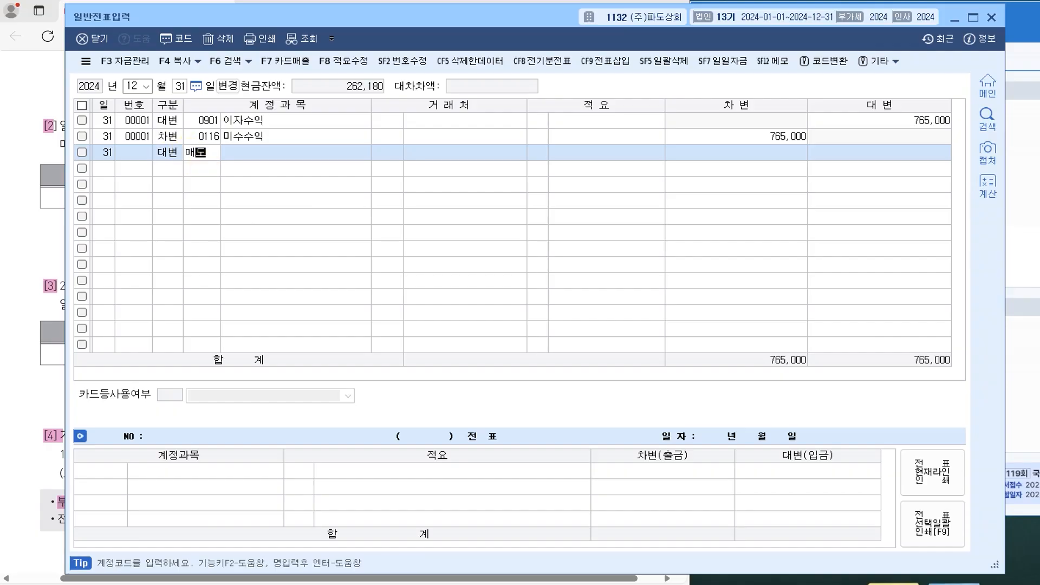
key(Return)
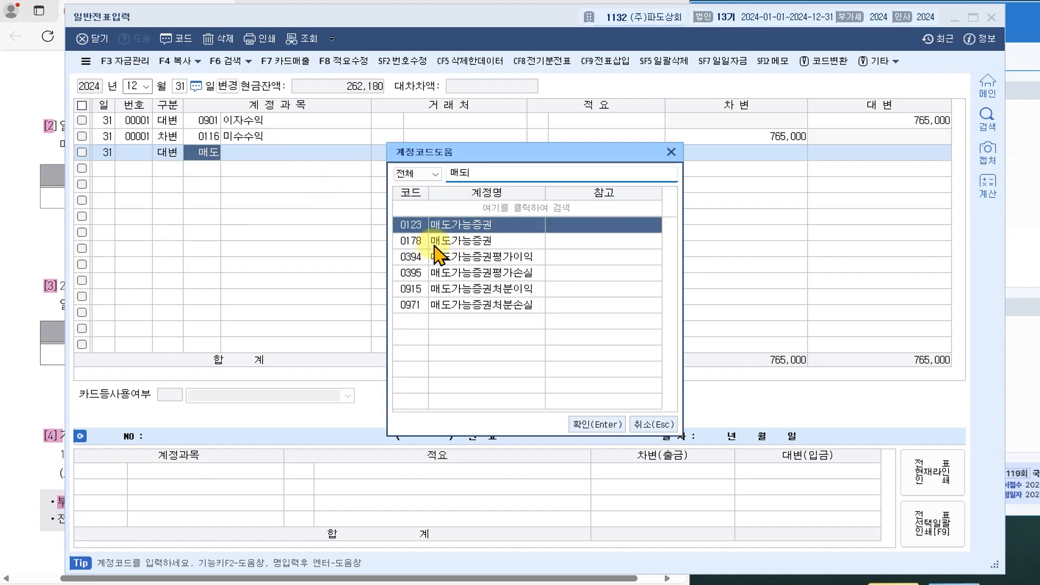
click(411, 240)
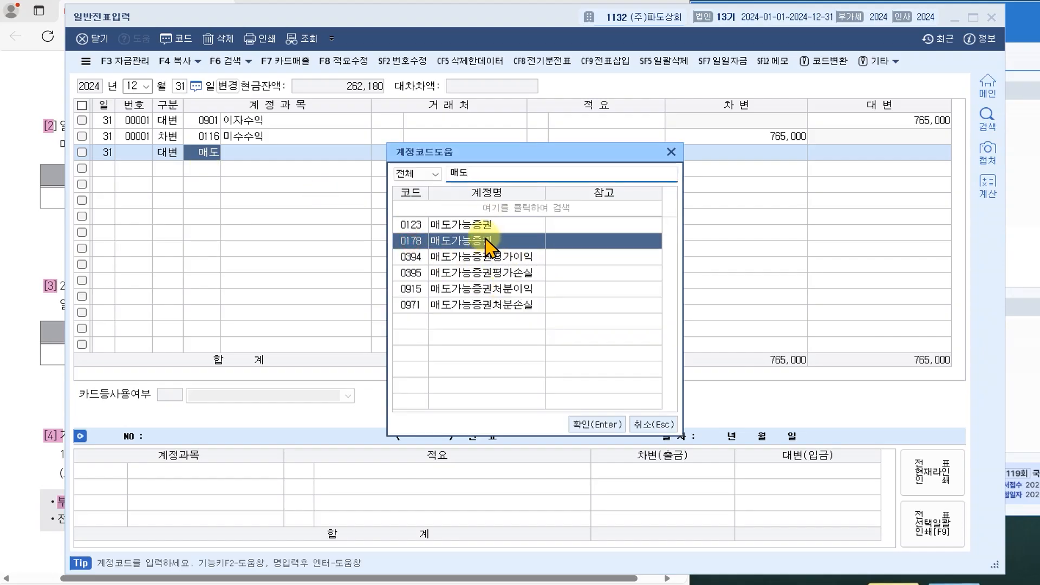
click(597, 426)
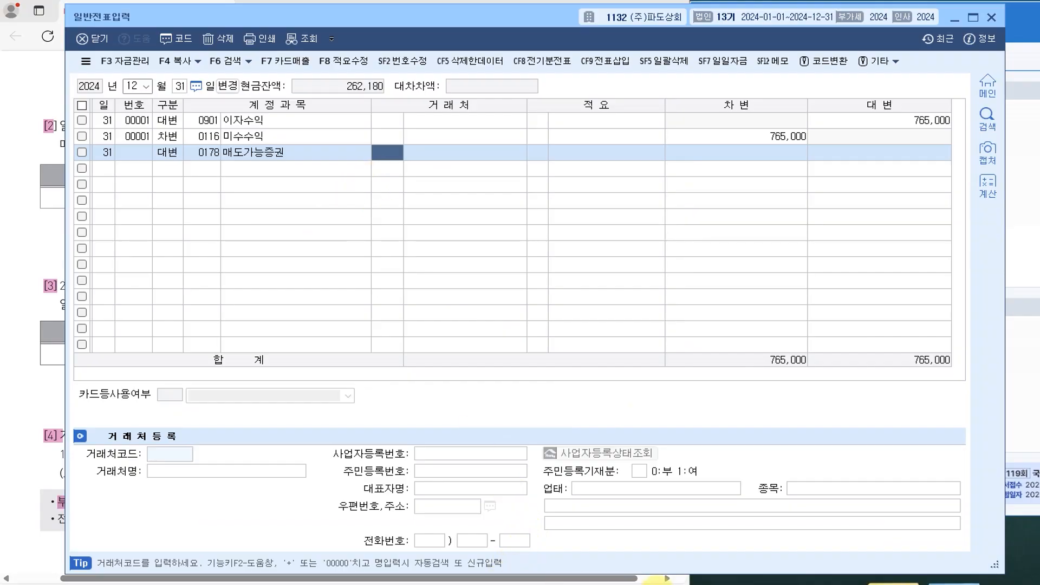
Step: Open 계정과목및적요등록 from the 케이렙 main window and examine the 0178 매도가능증권 account under 투자자산
drag(957, 14, 441, 18)
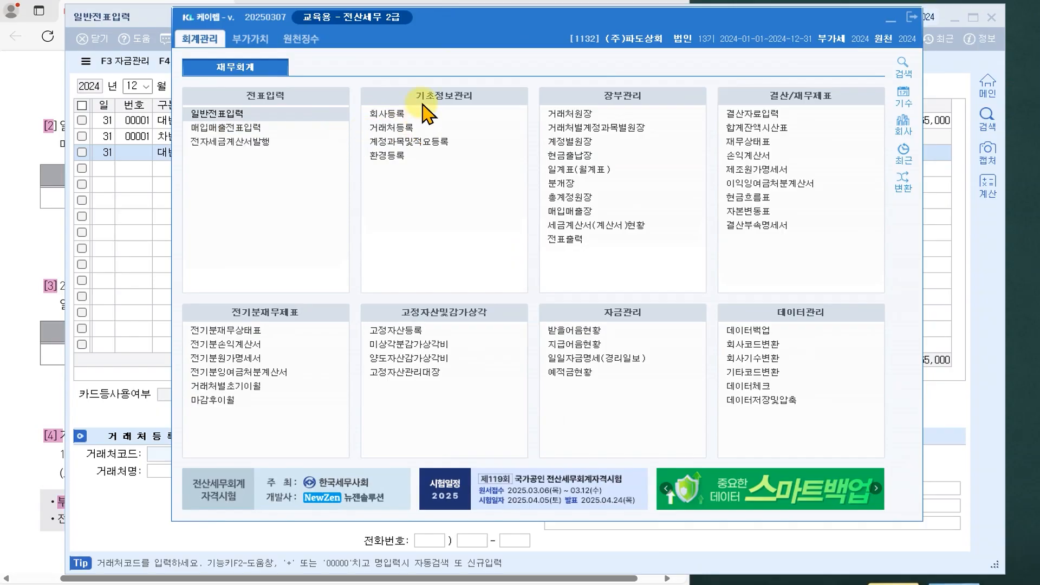
click(409, 143)
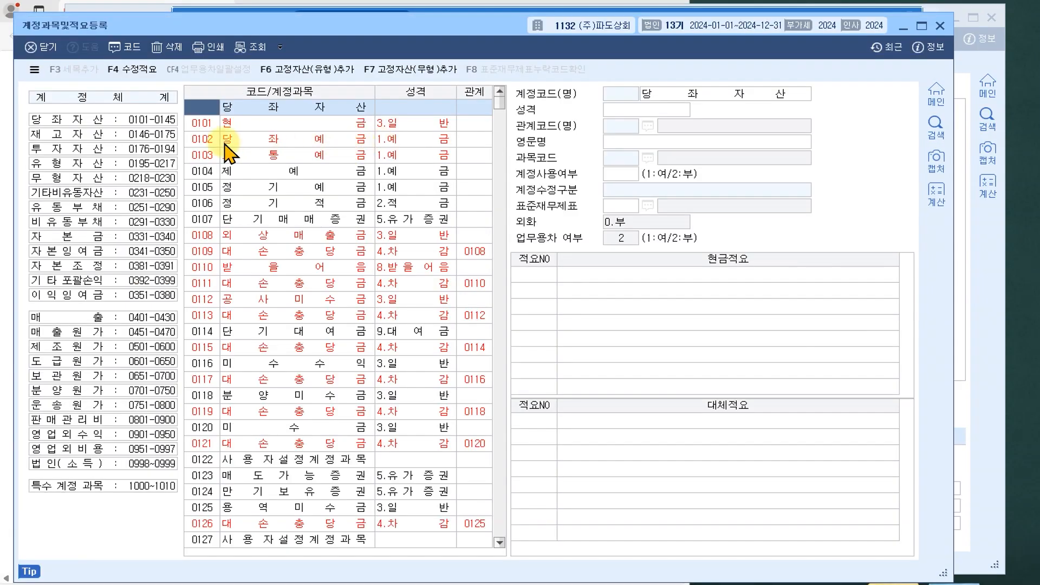
click(102, 149)
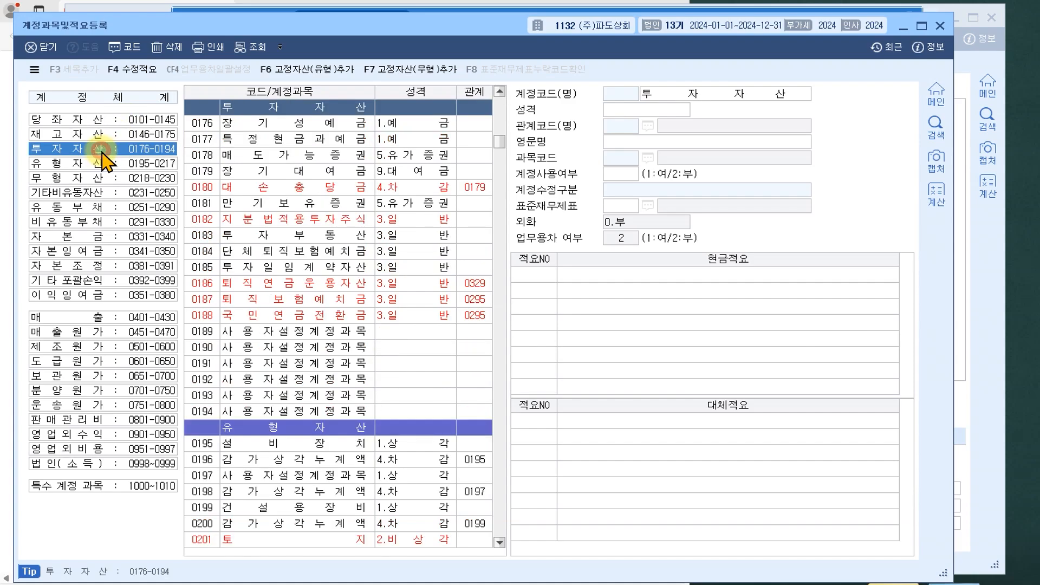
click(94, 120)
click(100, 135)
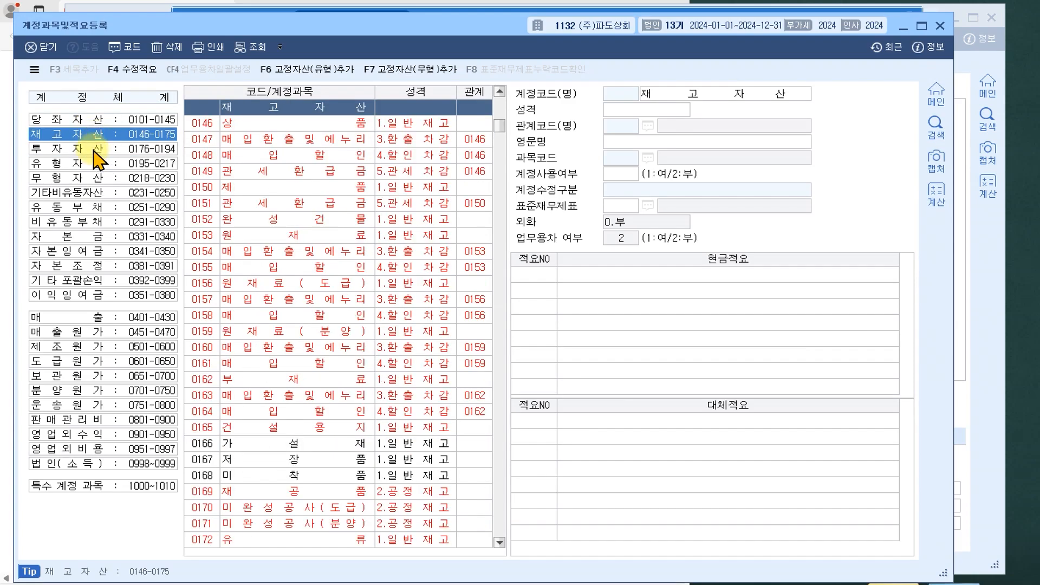
click(102, 149)
click(203, 156)
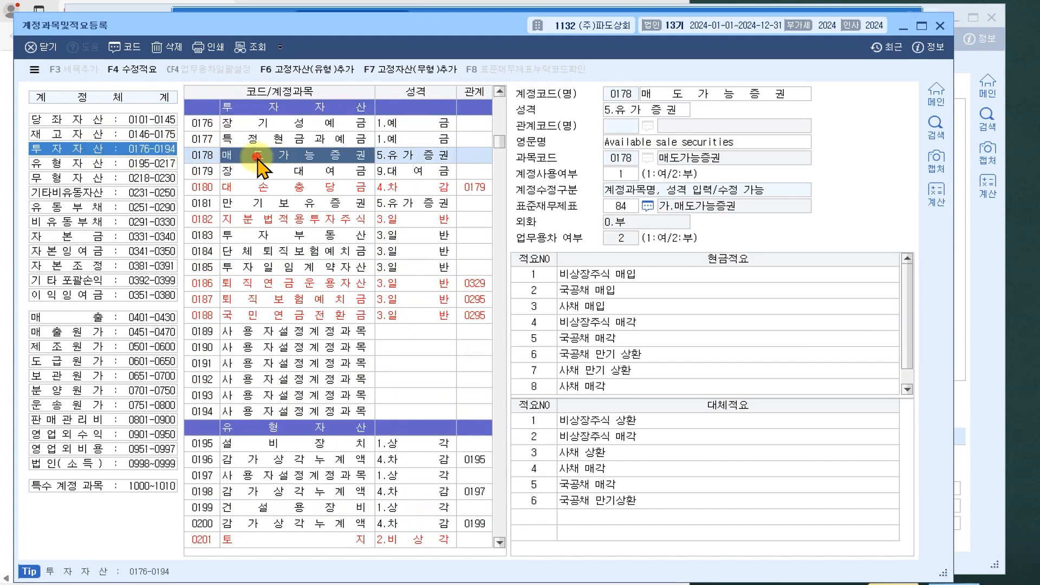
click(210, 155)
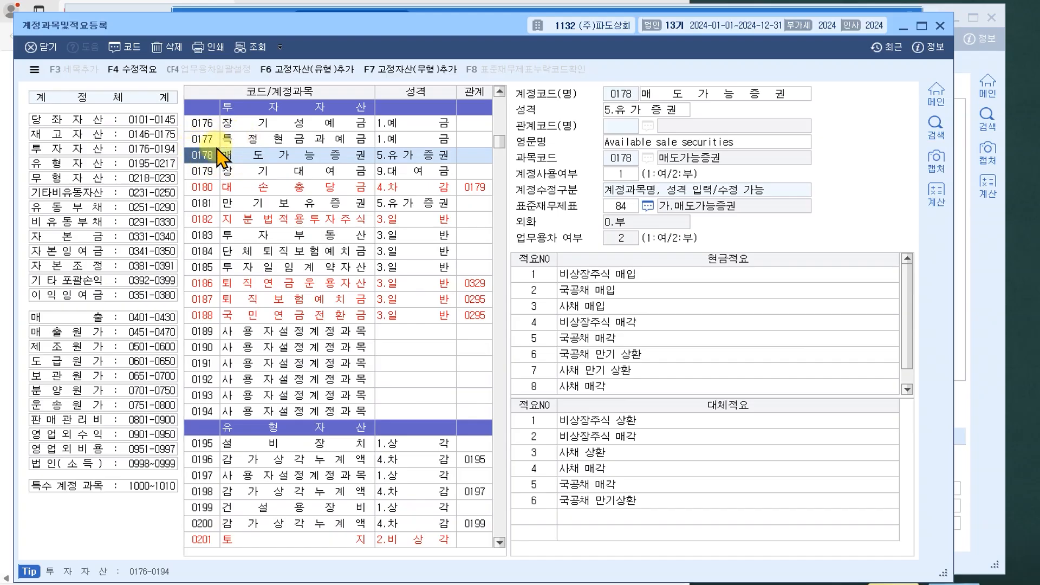
Step: Compare the 0123 매도가능증권 account under 당좌자산 with 0178 under 투자자산, then close 계정과목및적요등록
click(99, 120)
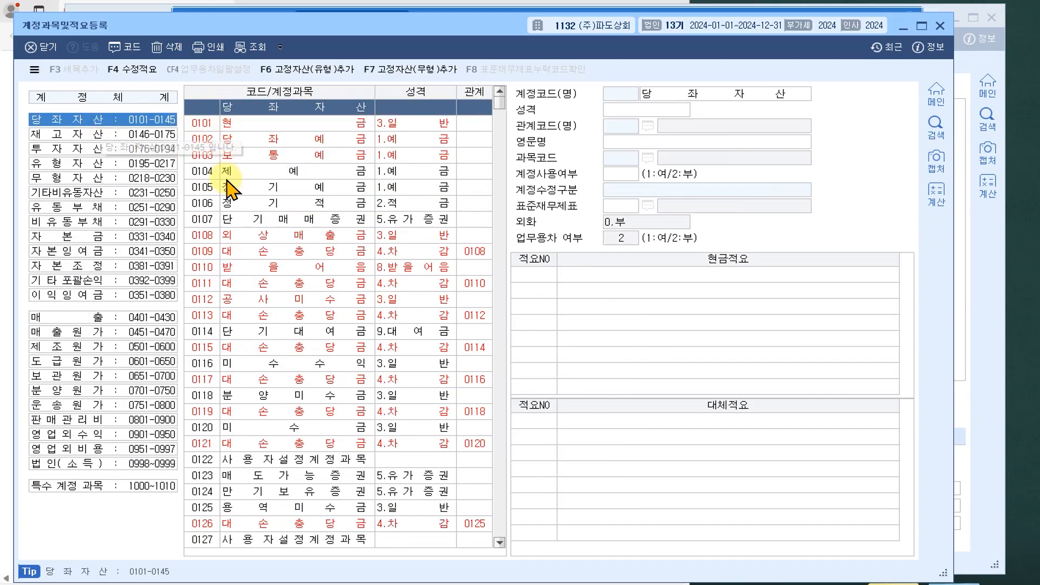
click(210, 475)
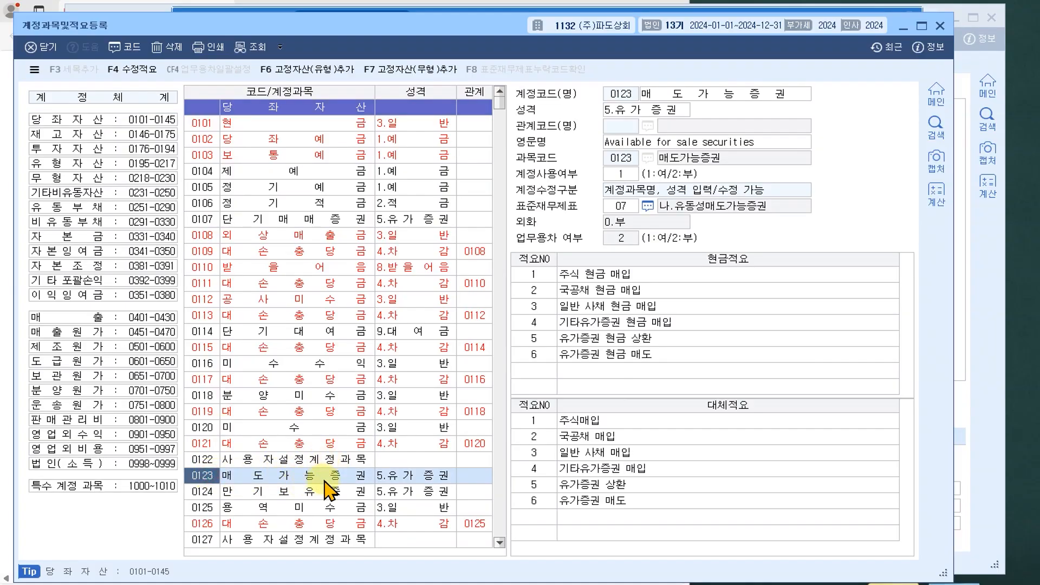
click(69, 149)
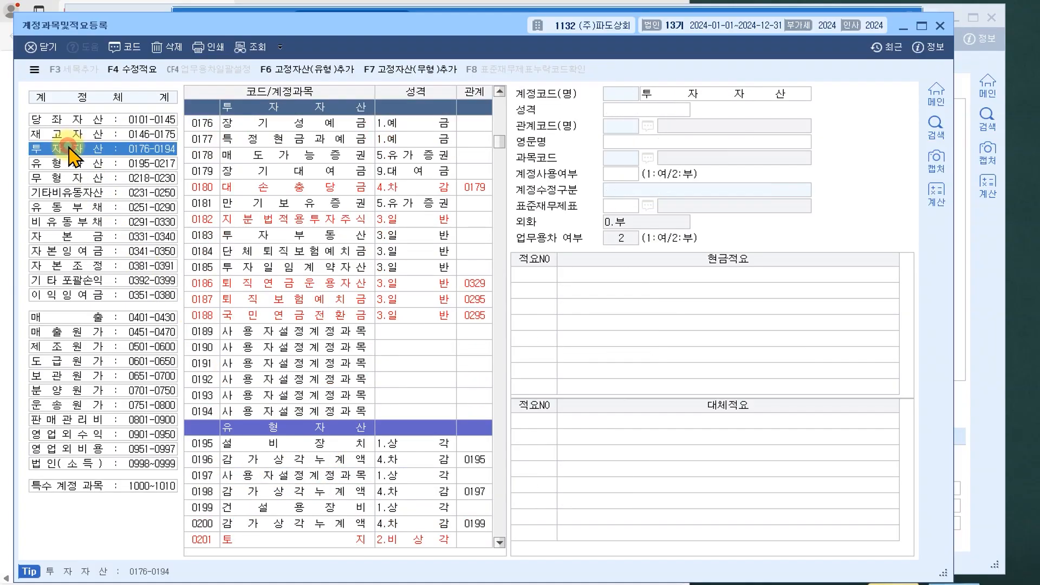
click(265, 157)
click(277, 155)
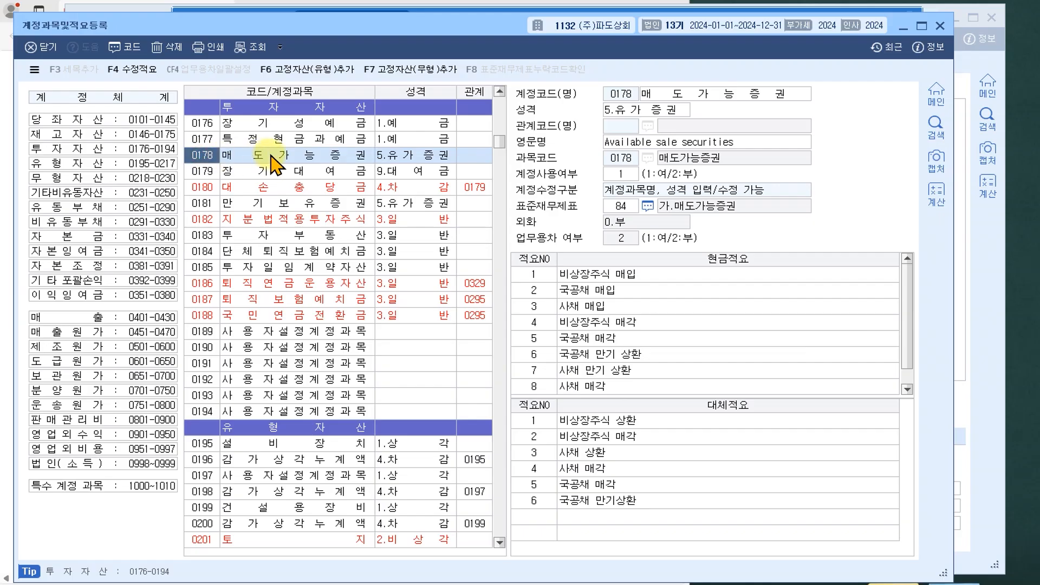
click(270, 155)
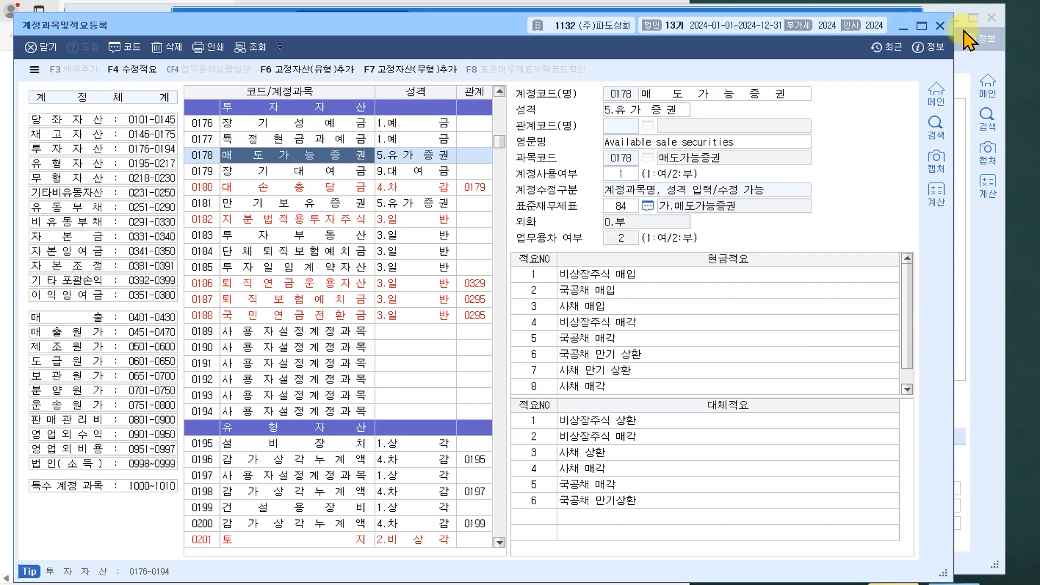
click(941, 26)
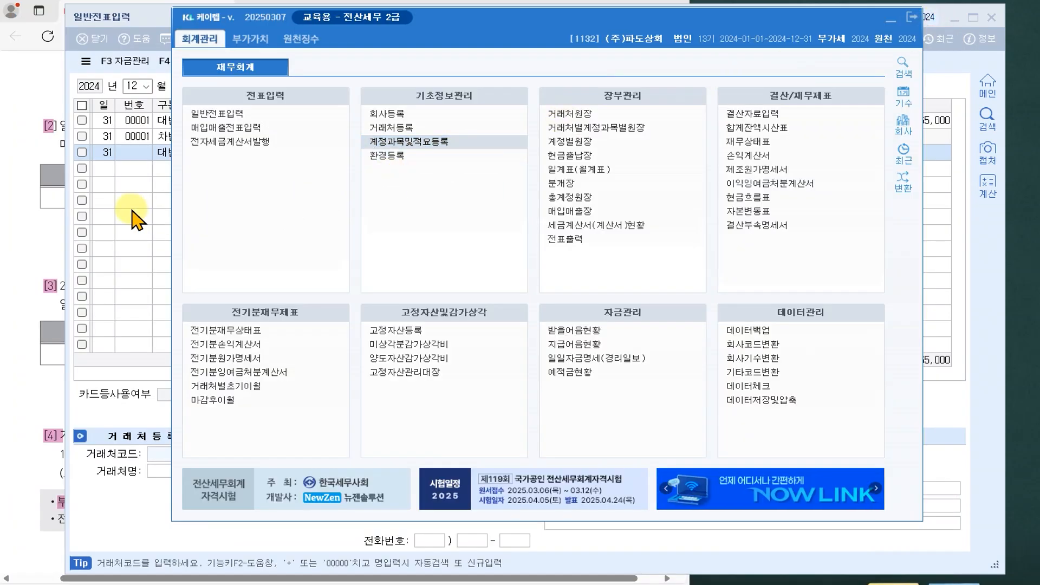
Step: Return to the voucher and complete the 0178 매도가능증권 line with a 대변 amount of 1,200,000, without counterparty or description
click(165, 153)
click(295, 153)
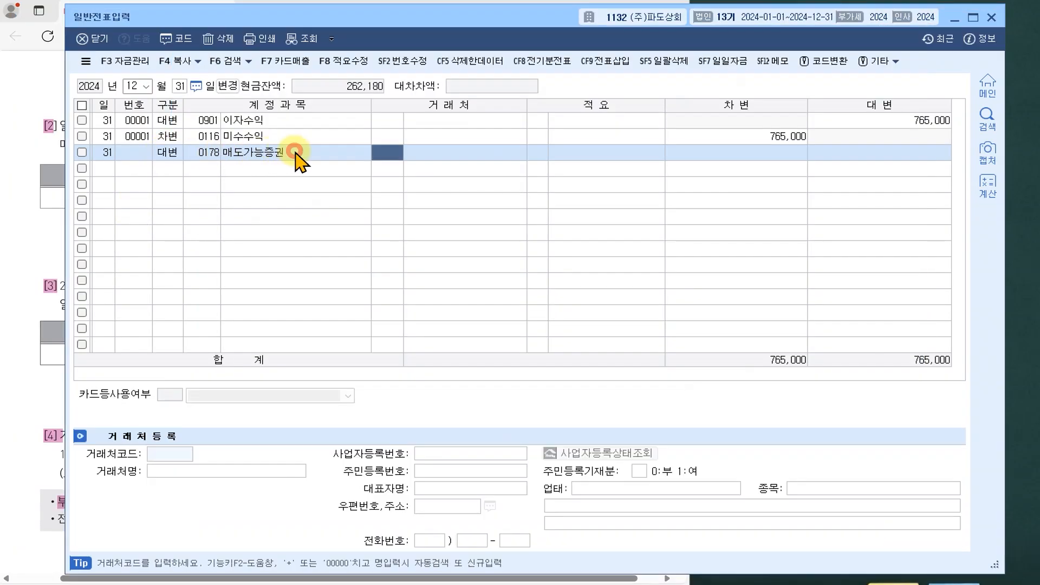
key(Return)
key(Return)
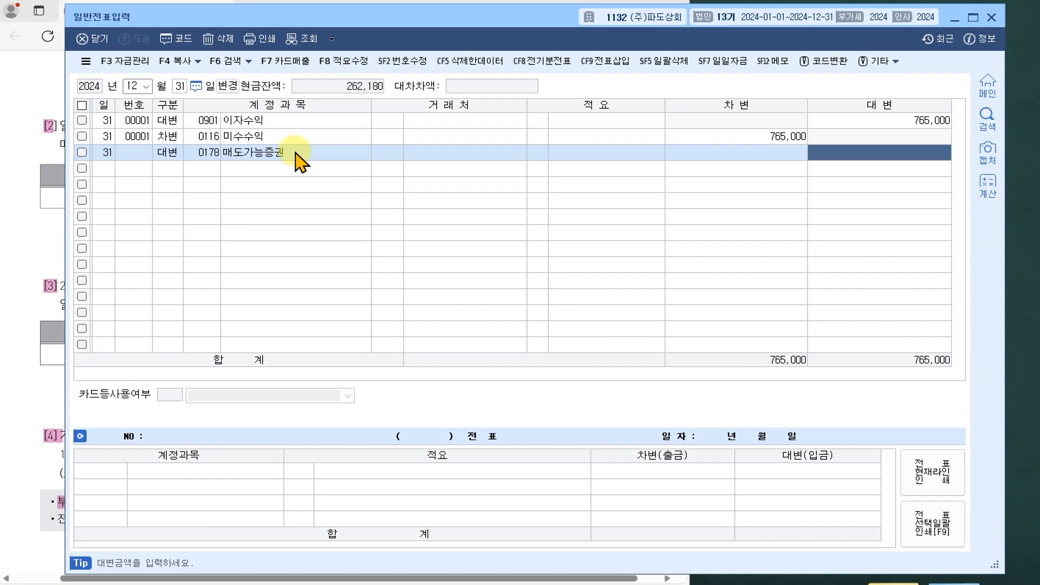
text(1,2)
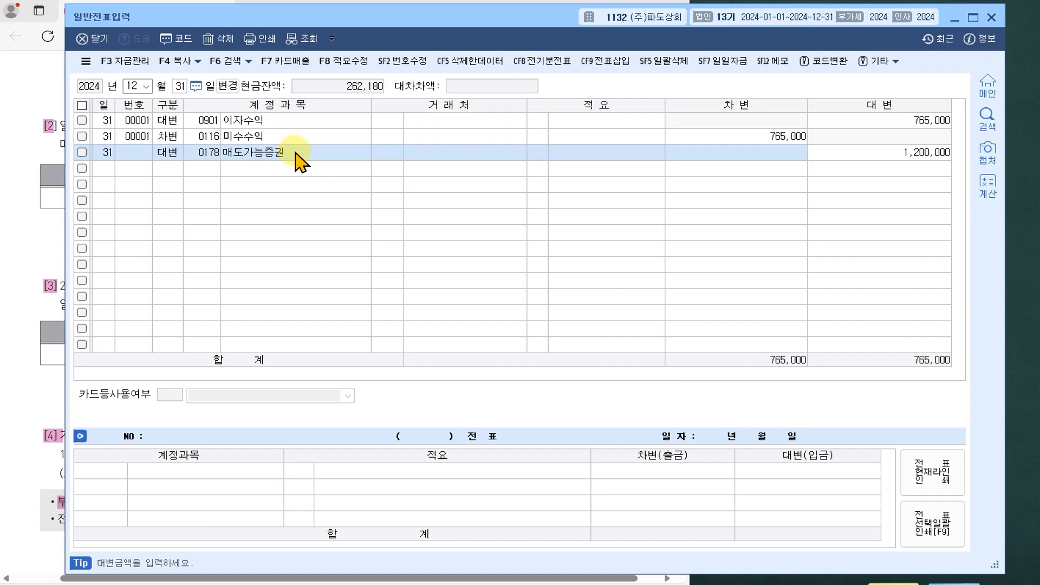
text(00,000)
key(Return)
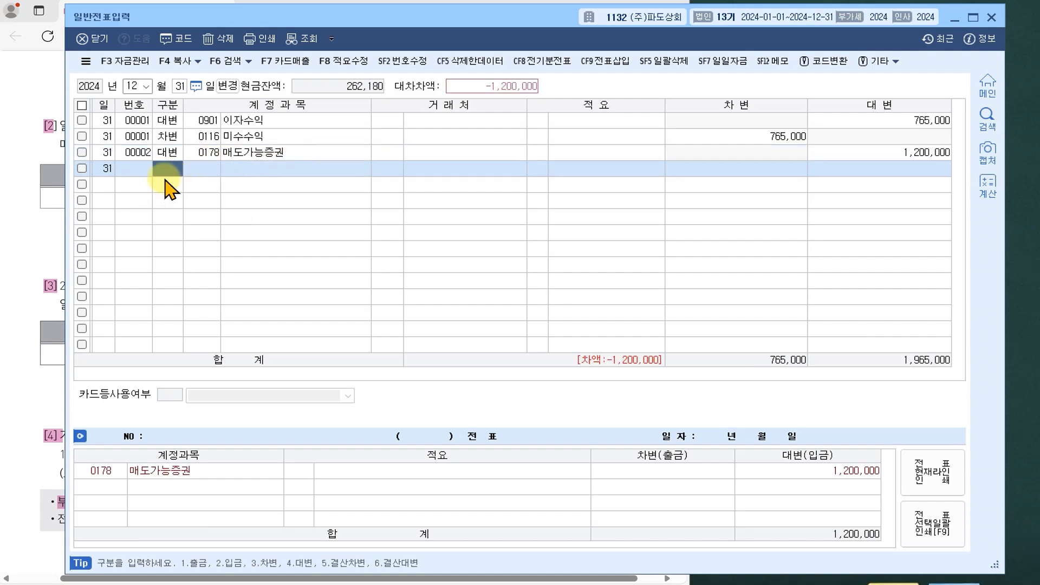
Step: Add a 차변 line for 0394 매도가능증권평가이익 of 1,000,000, leaving its counterparty and description blank
key(Return)
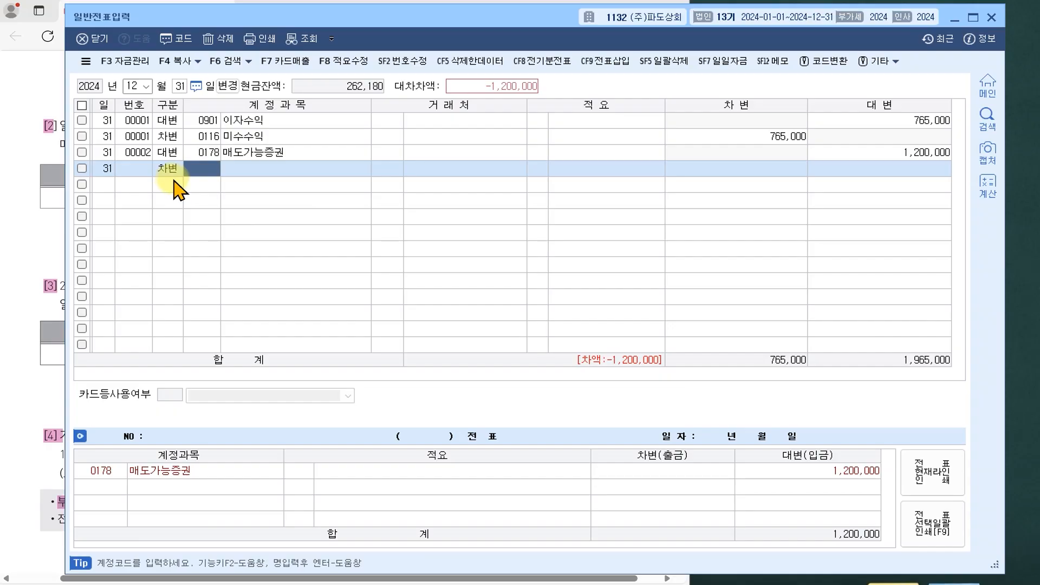
text(ㅁ)
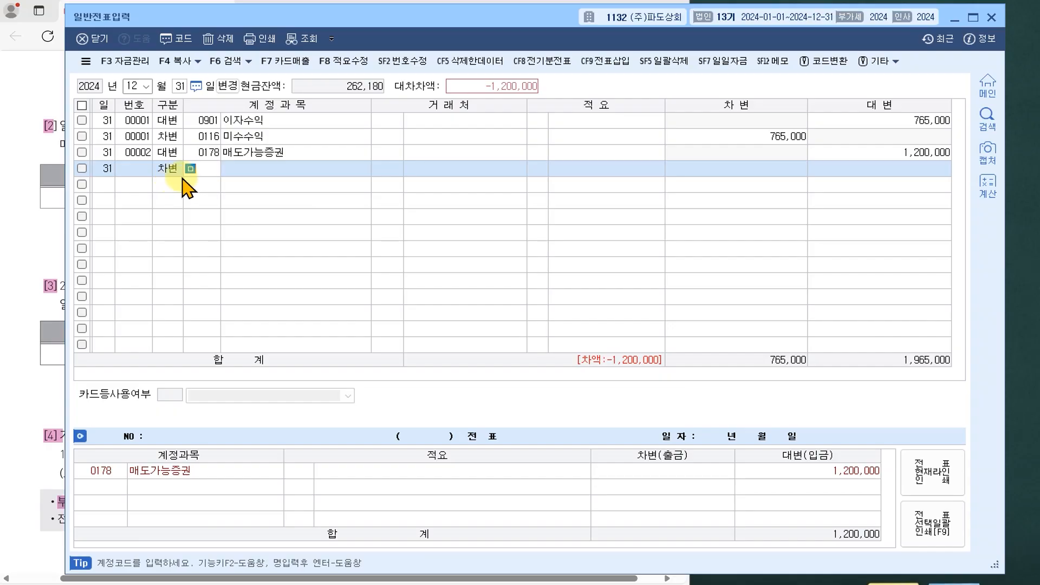
text(ㅐ도)
key(Return)
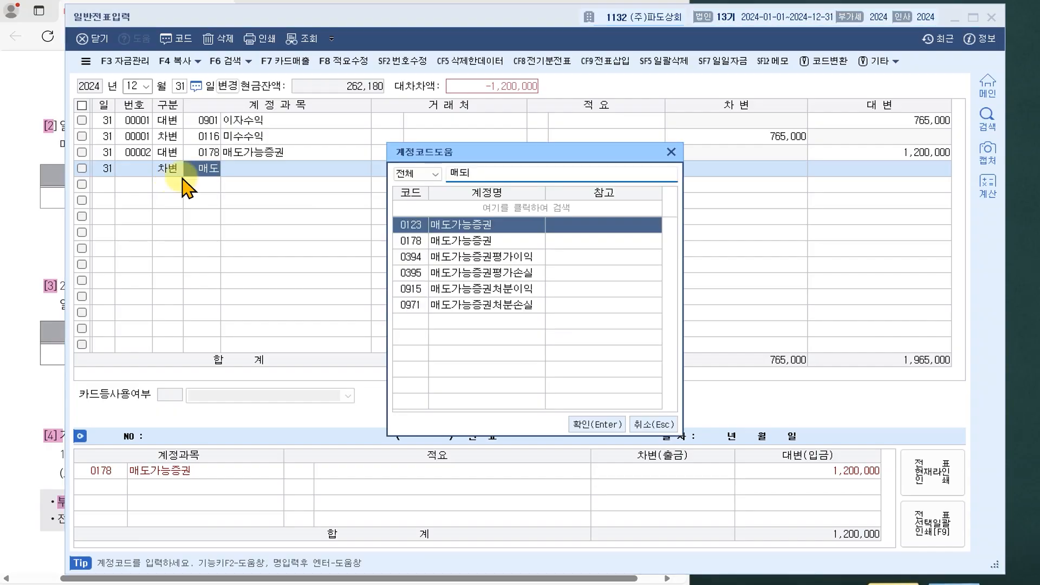
click(499, 258)
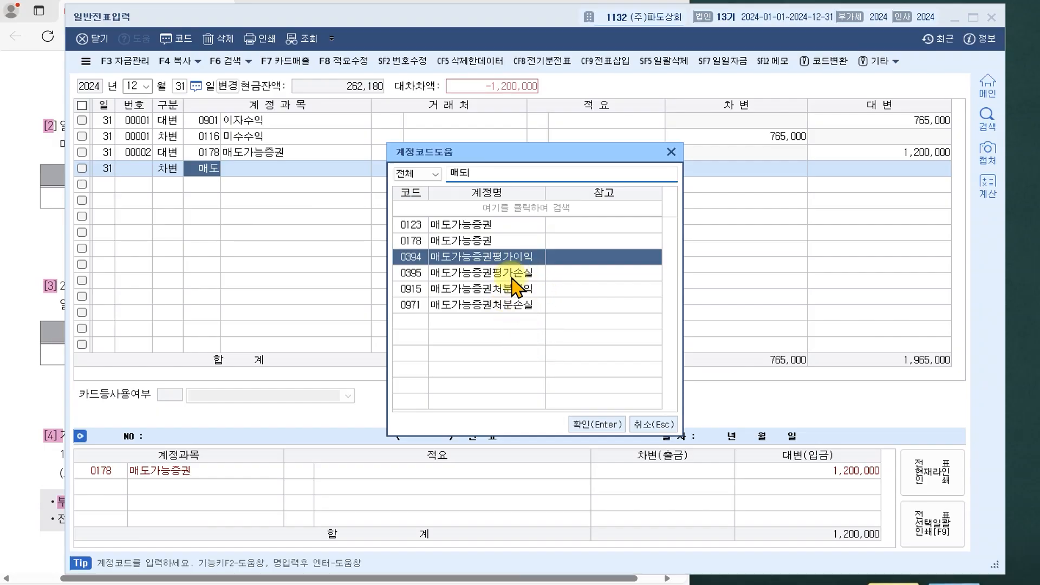
click(598, 425)
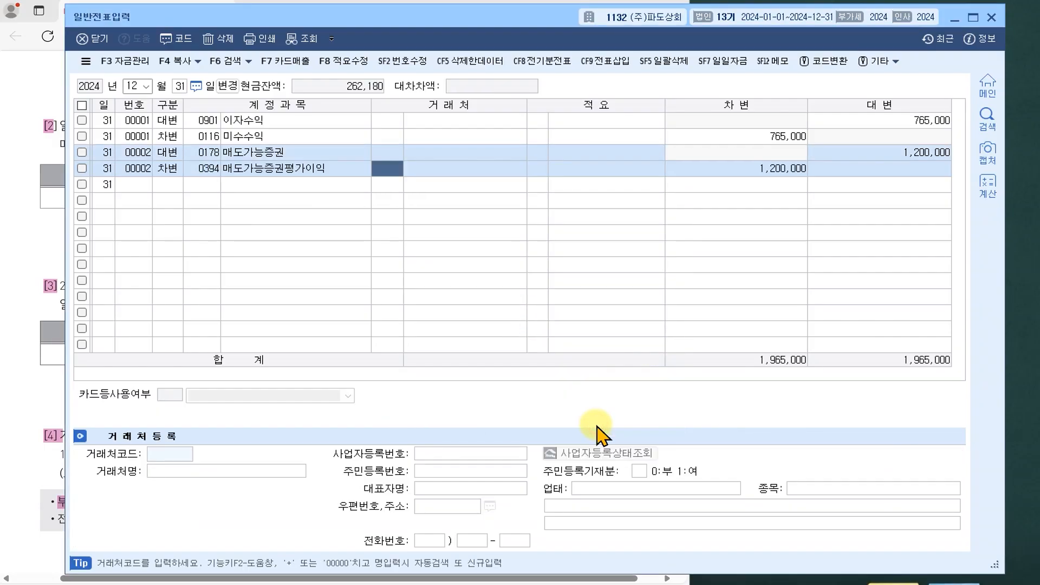
key(Return)
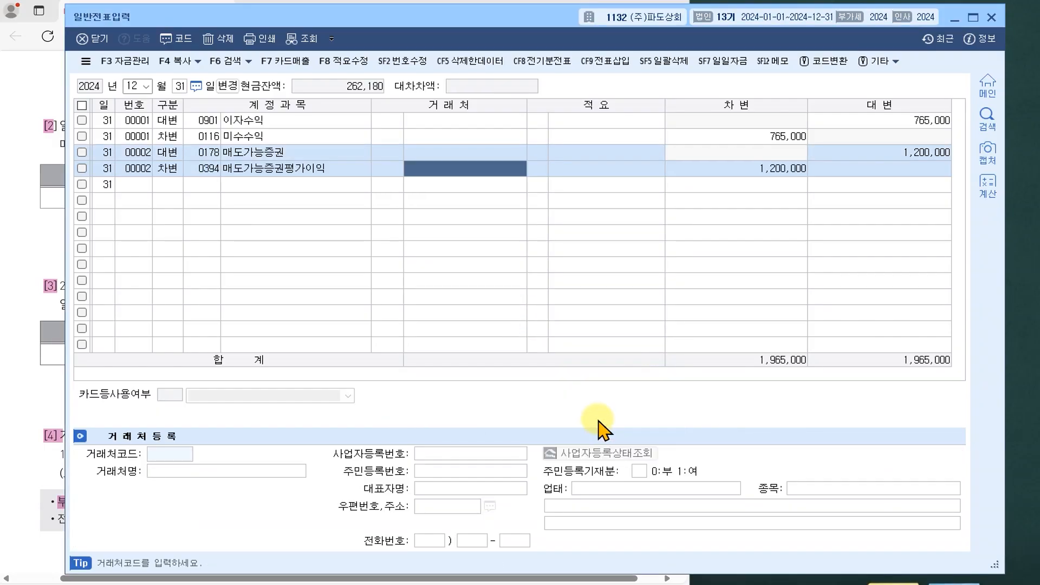
key(Return)
key(Return)
text(1)
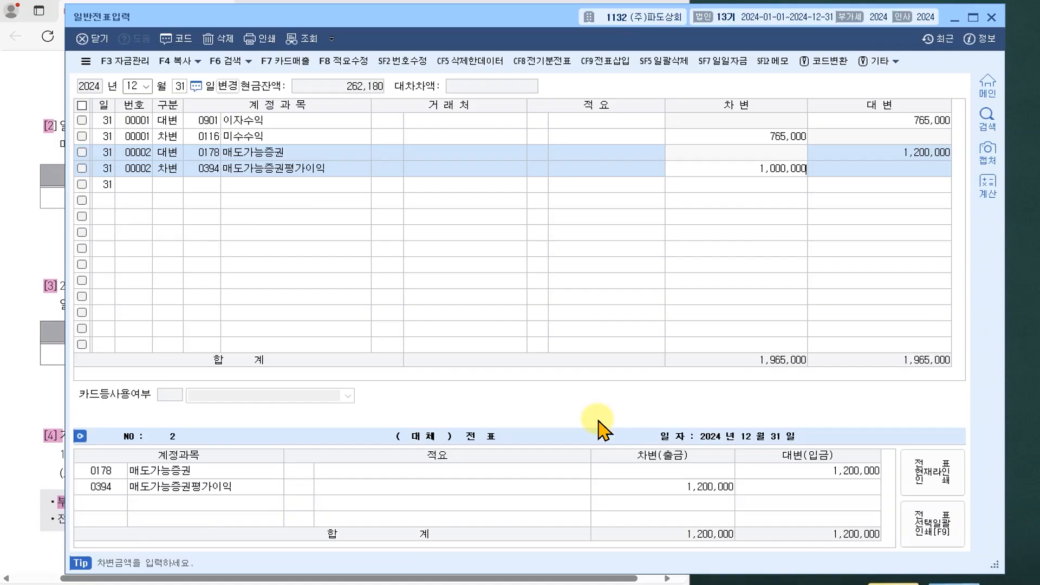
key(Return)
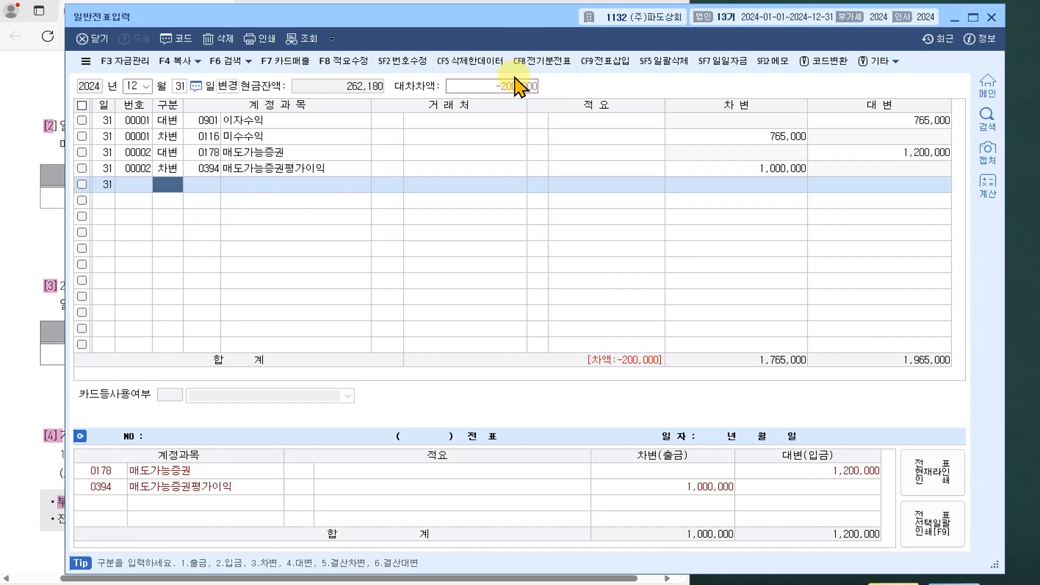
Step: Add a 차변 line for 0395 매도가능증권평가손실 of 200,000 to the 매도가능증권 voucher, leaving its counterparty and description blank
text(3)
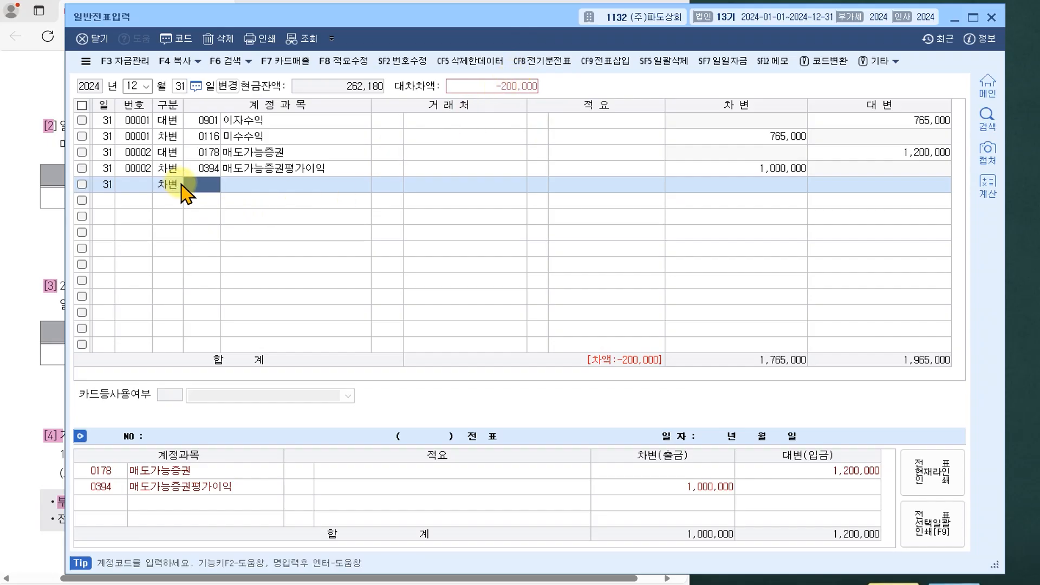
key(Return)
click(202, 184)
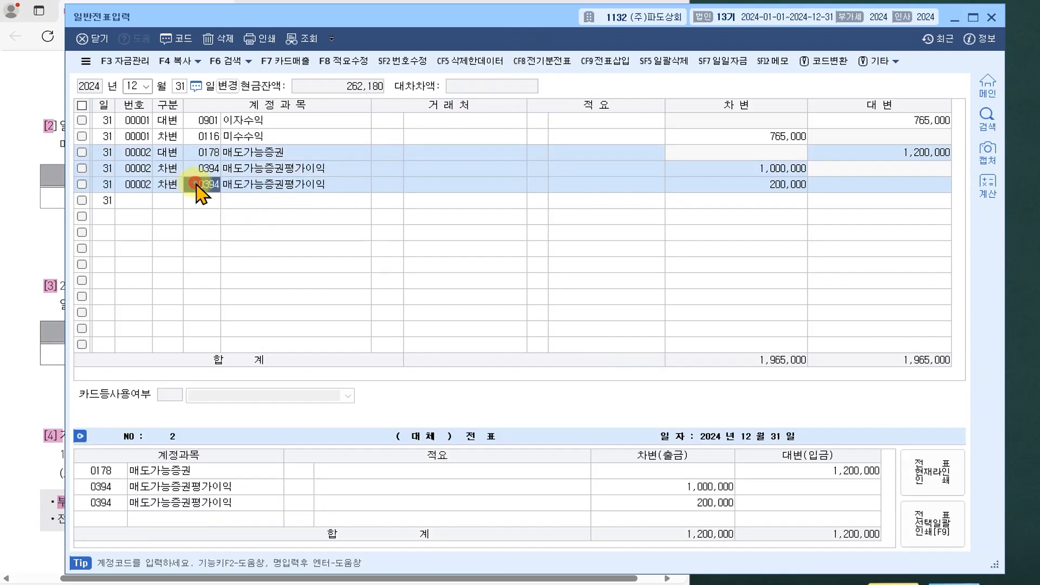
text(매도)
key(Return)
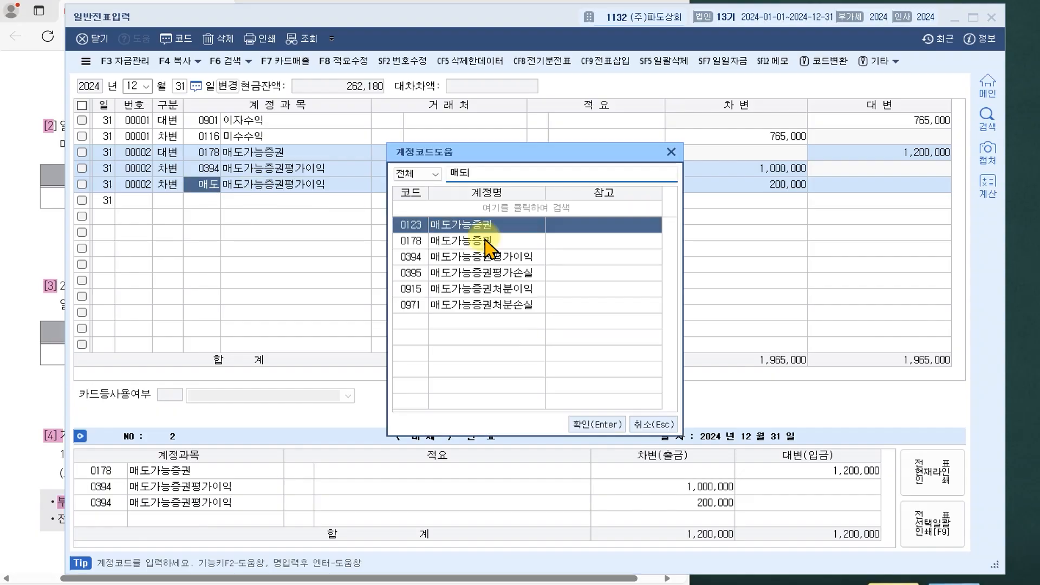
click(519, 273)
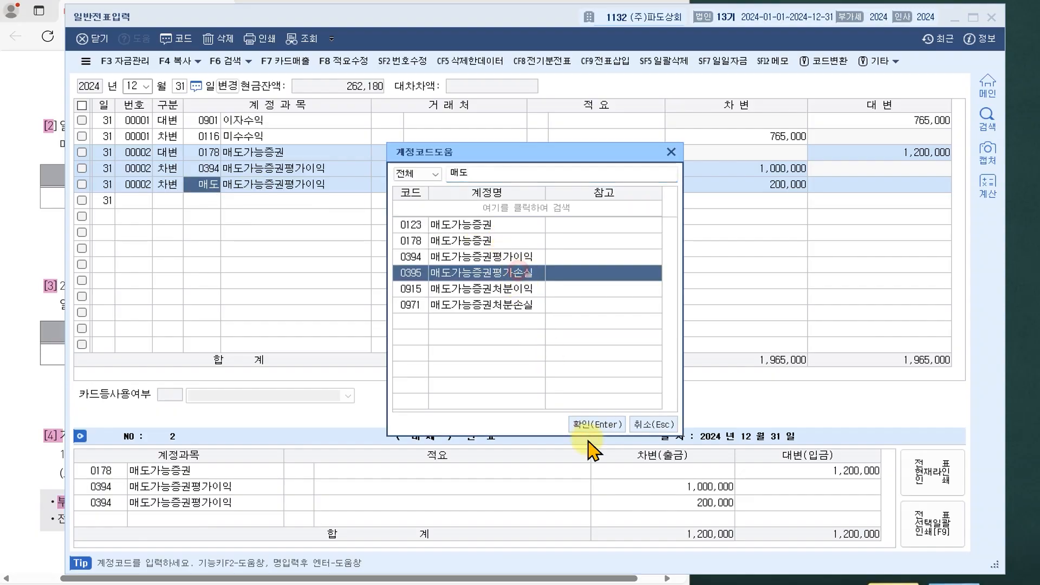
click(596, 424)
key(Return)
key(Return)
key(Return)
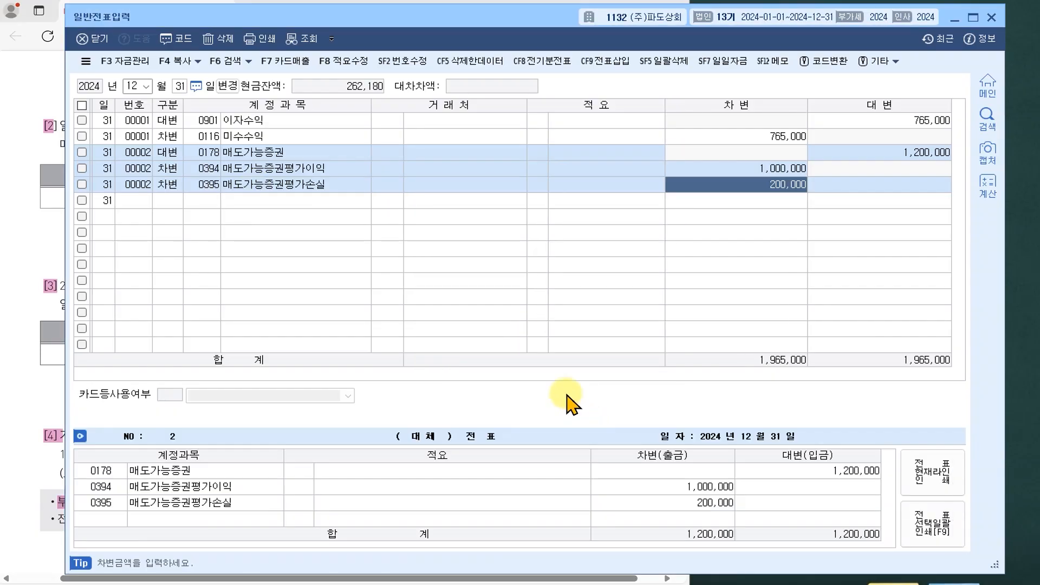
Step: Review the 차변 amounts and account codes of the 매도가능증권평가이익 and 매도가능증권평가손실 lines in the voucher
click(775, 168)
click(778, 184)
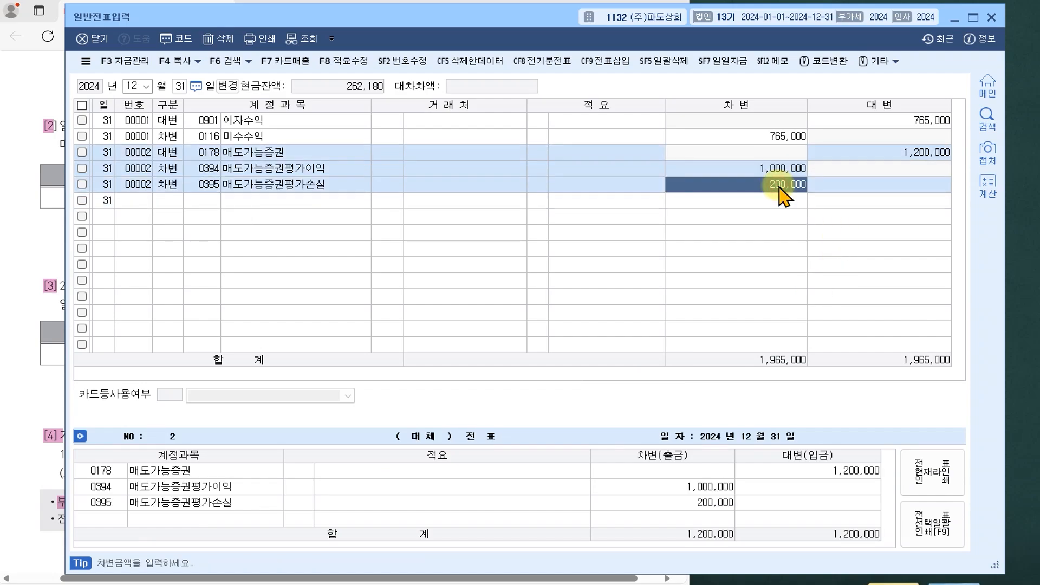
click(784, 169)
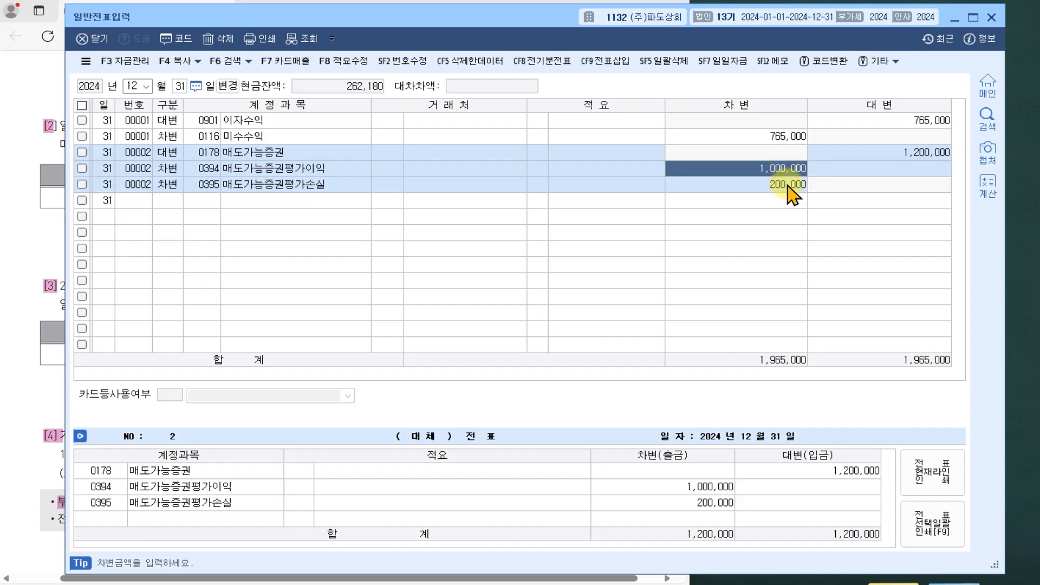
click(787, 185)
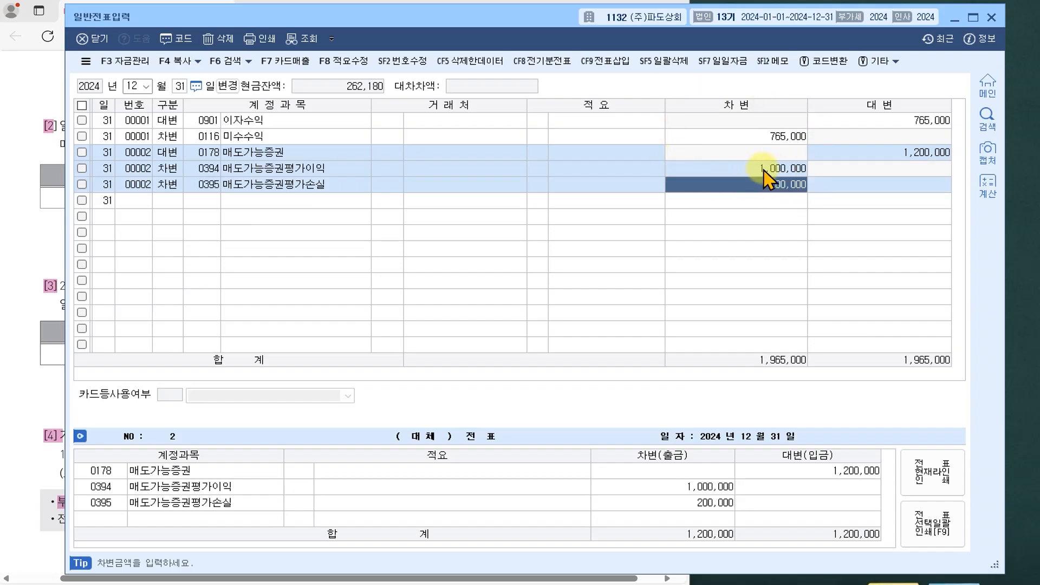
click(771, 183)
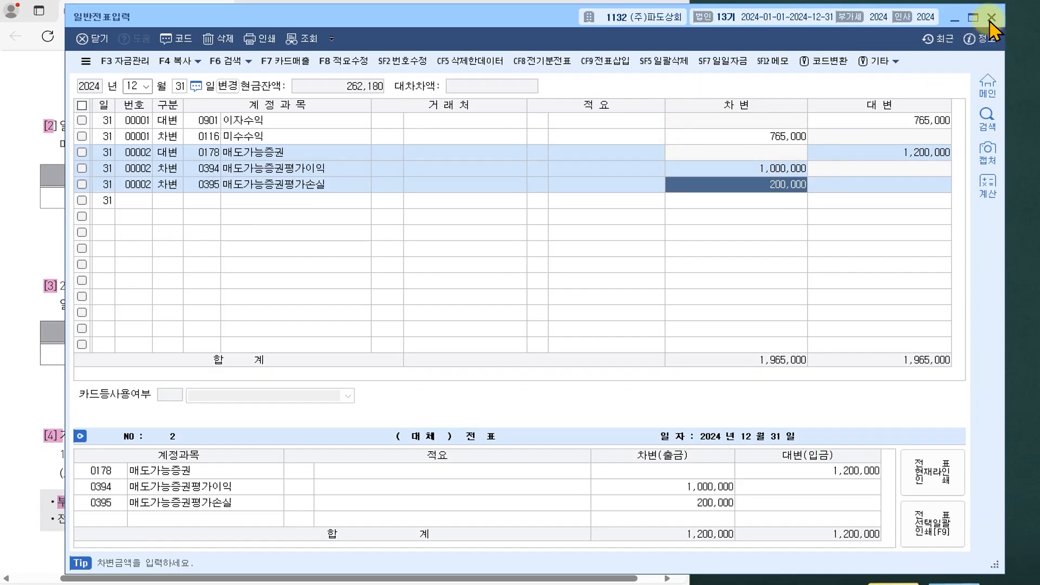
click(343, 167)
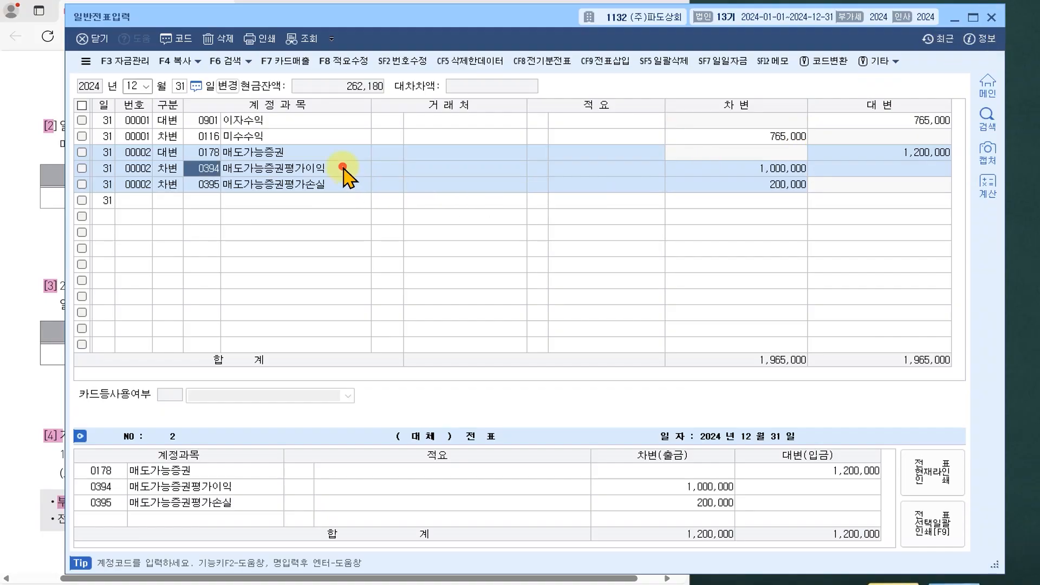
click(201, 185)
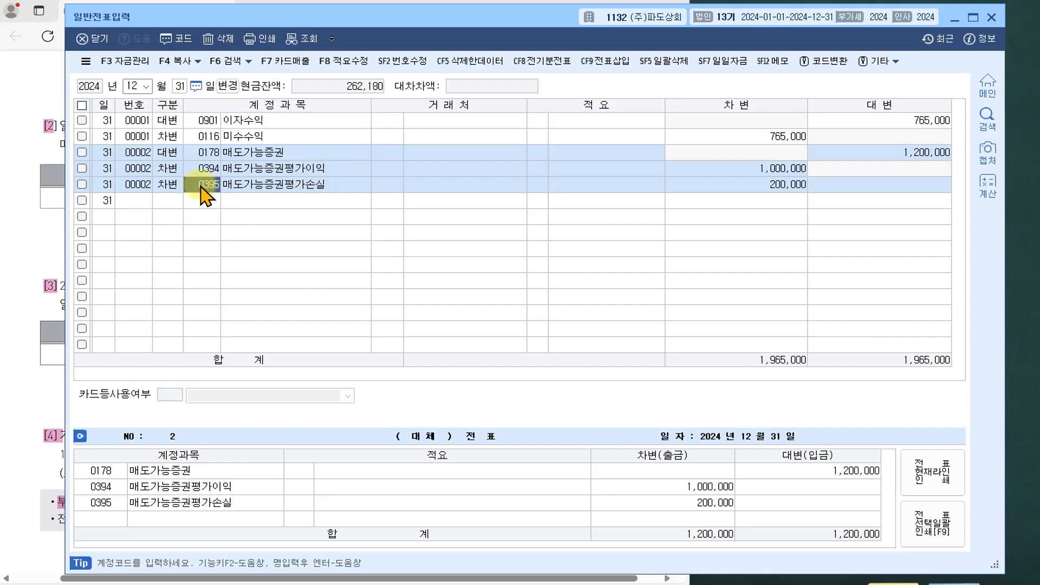
Step: In the problem PDF, circle item [2]'s three share values, link them with arcs, and draw an arrow from 2023년 취득가액 to 2023년 말 공정가치
click(49, 264)
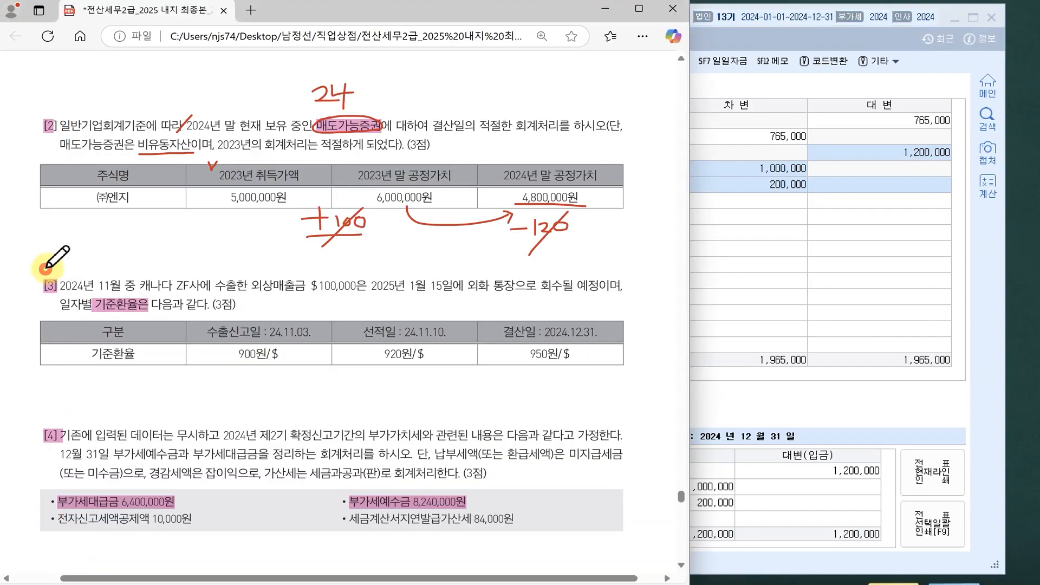
mouse_move(278, 186)
mouse_down()
mouse_move(232, 193)
mouse_move(319, 146)
mouse_move(379, 163)
mouse_move(360, 179)
mouse_move(417, 208)
mouse_move(391, 163)
mouse_move(455, 146)
mouse_move(520, 162)
mouse_move(498, 182)
mouse_move(527, 230)
mouse_move(567, 163)
mouse_move(537, 152)
mouse_up()
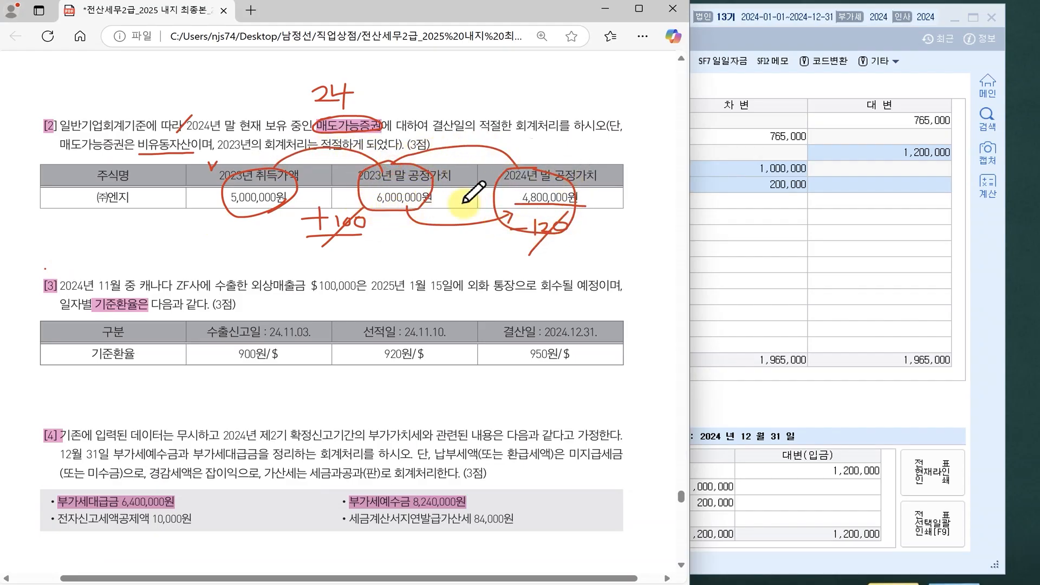
drag(301, 193, 332, 193)
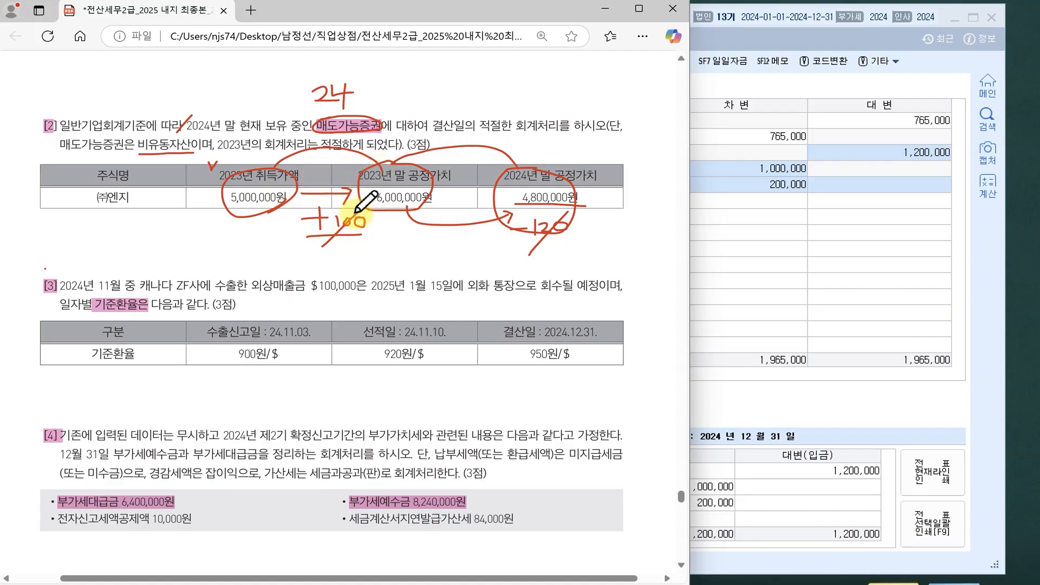
Step: Minimize 일반전표입력, open 합계잔액시산표 for 31 December 2024 in 케이렙, and examine 매도가능증권 and the 기타포괄손익누계액 accounts
click(839, 271)
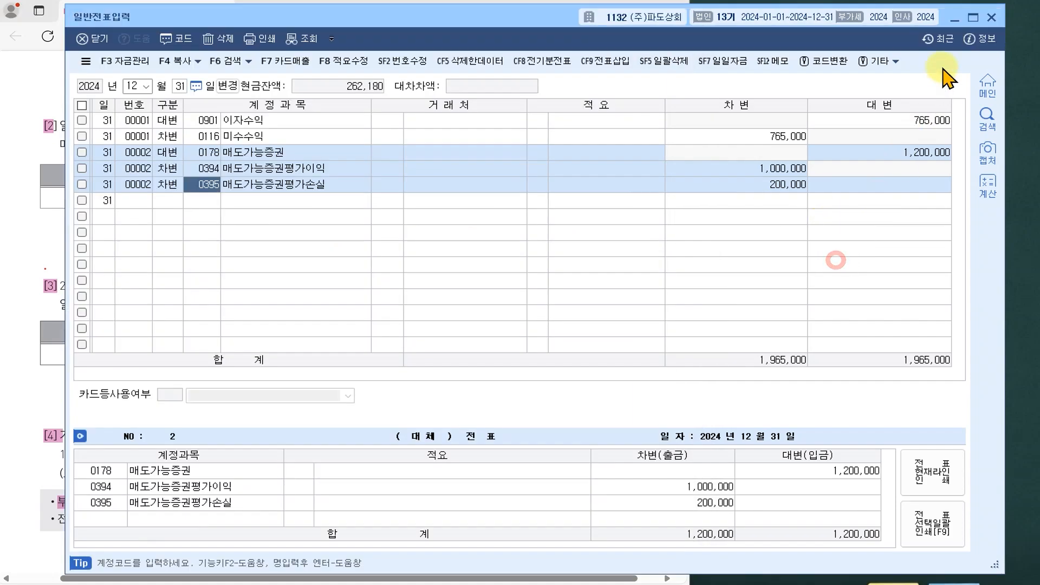
click(953, 16)
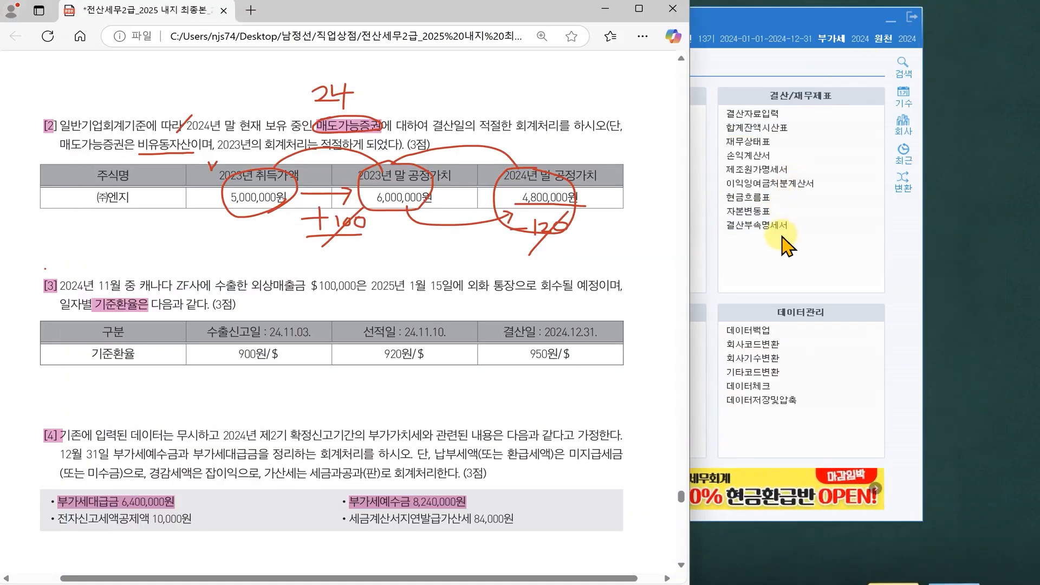
click(803, 256)
click(771, 128)
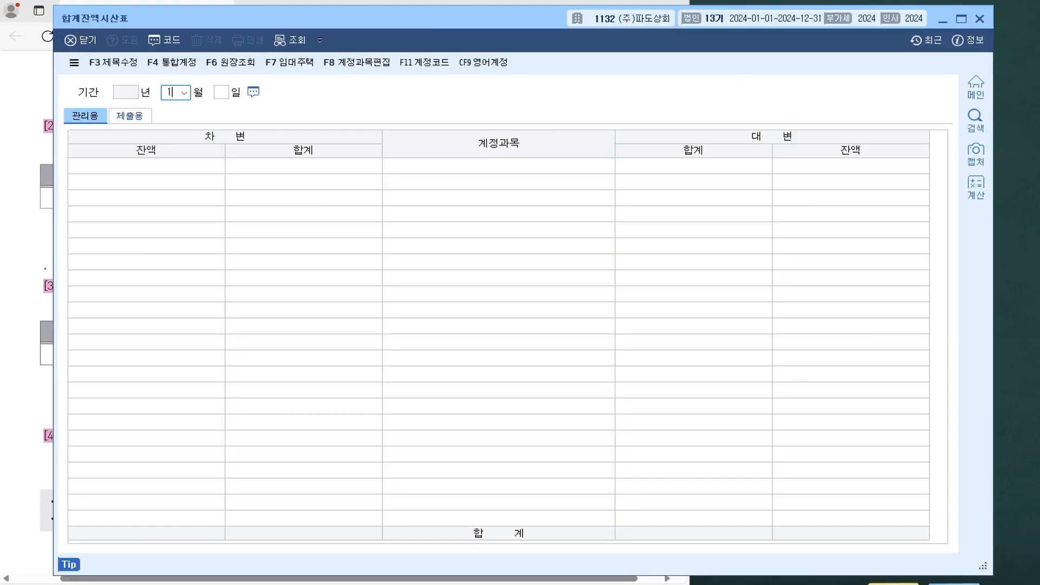
key(Return)
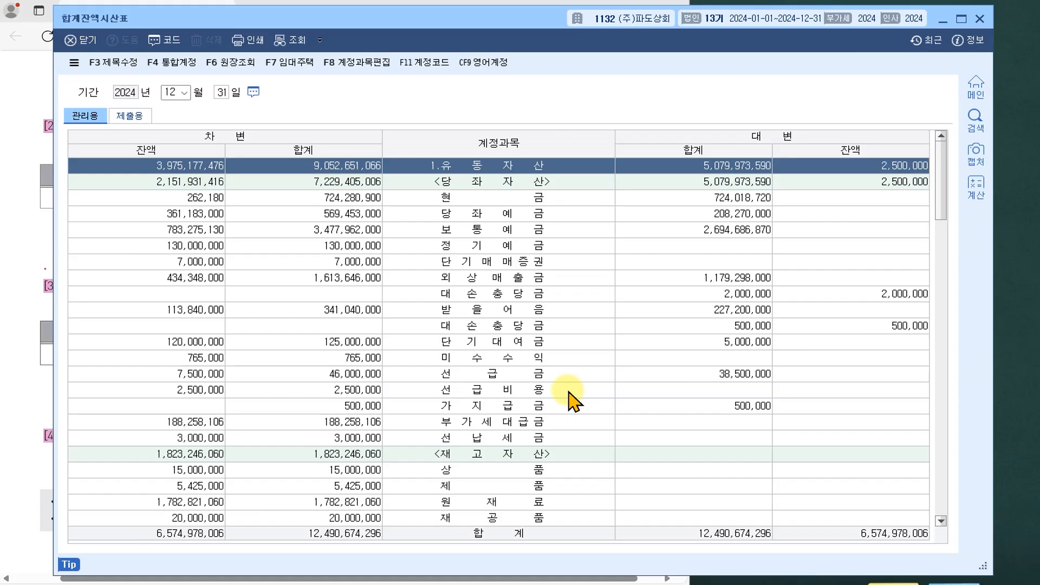
scroll(572, 400, down, 8)
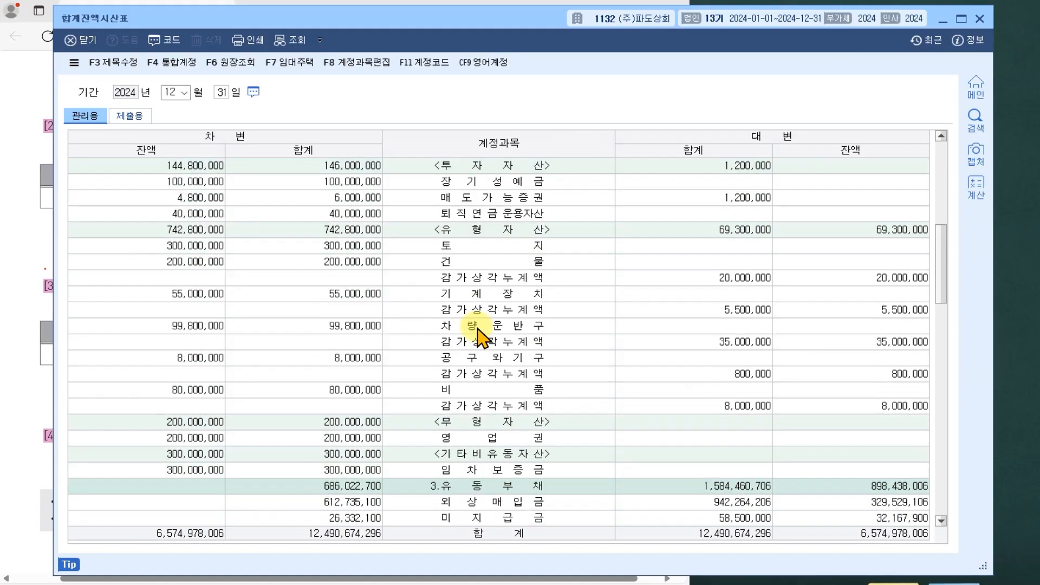
scroll(479, 330, down, 10)
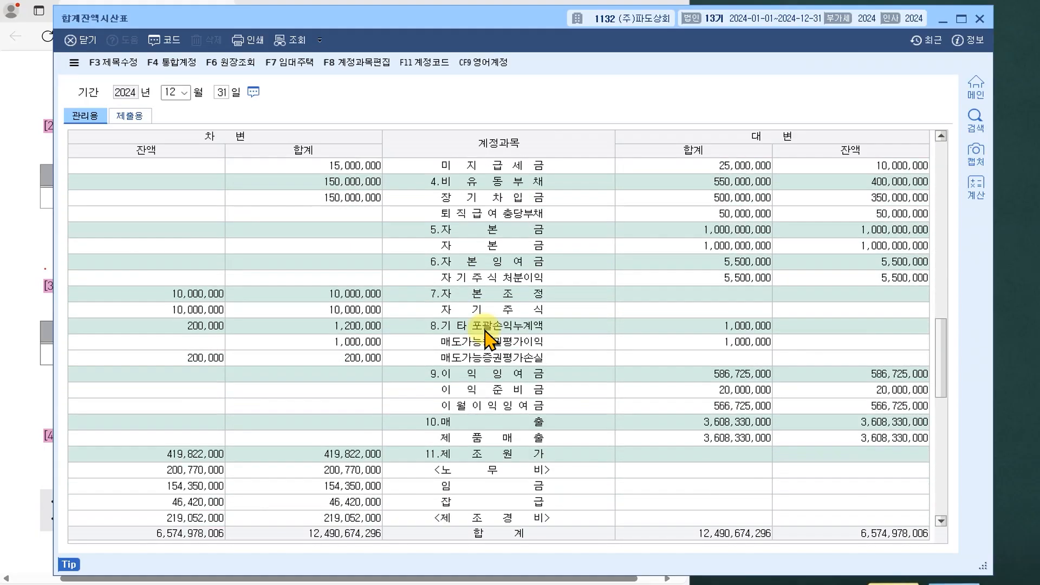
click(488, 328)
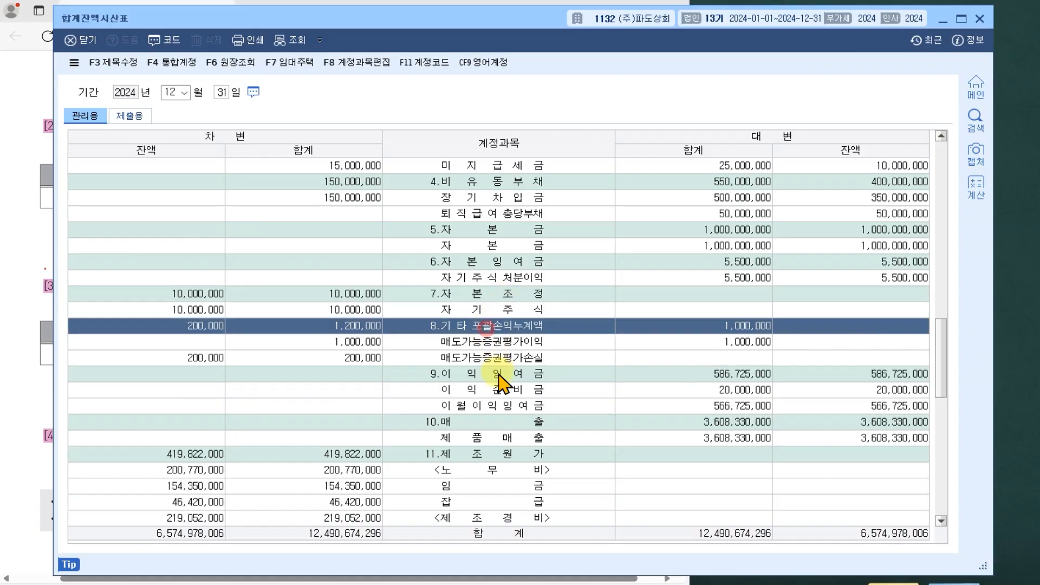
click(487, 342)
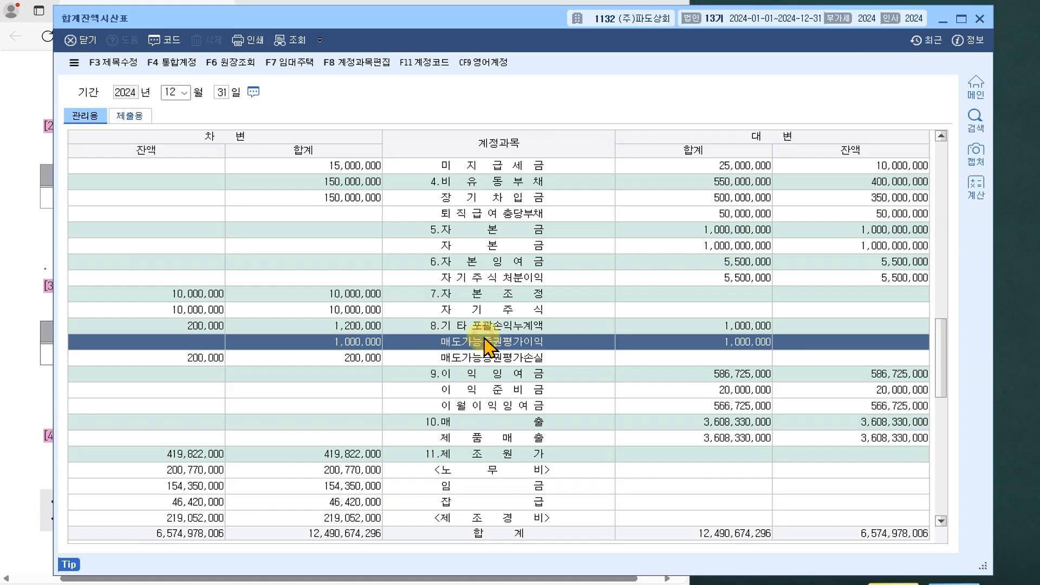
Step: Open the 매도가능증권평가이익 ledger, compare its 전기이월 credit with the 12-31 debit, then close the ledger and 합계잔액시산표
double_click(488, 342)
click(640, 162)
click(733, 146)
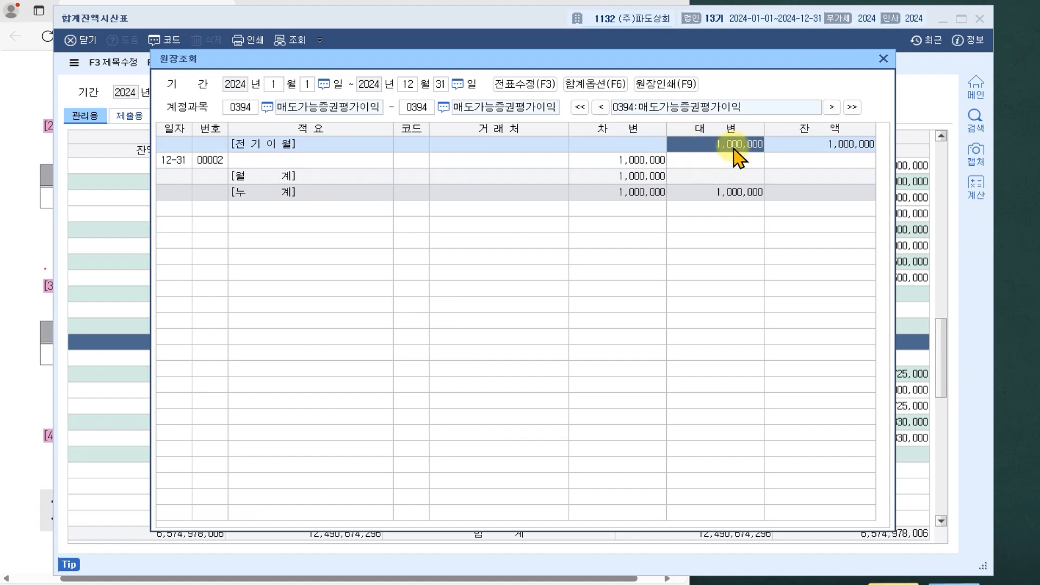
click(638, 162)
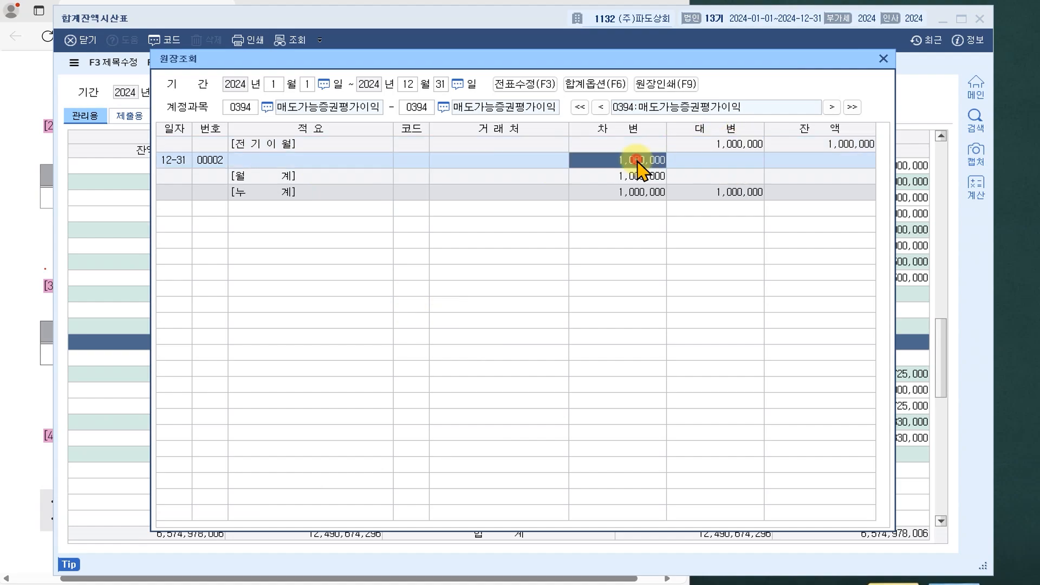
click(882, 60)
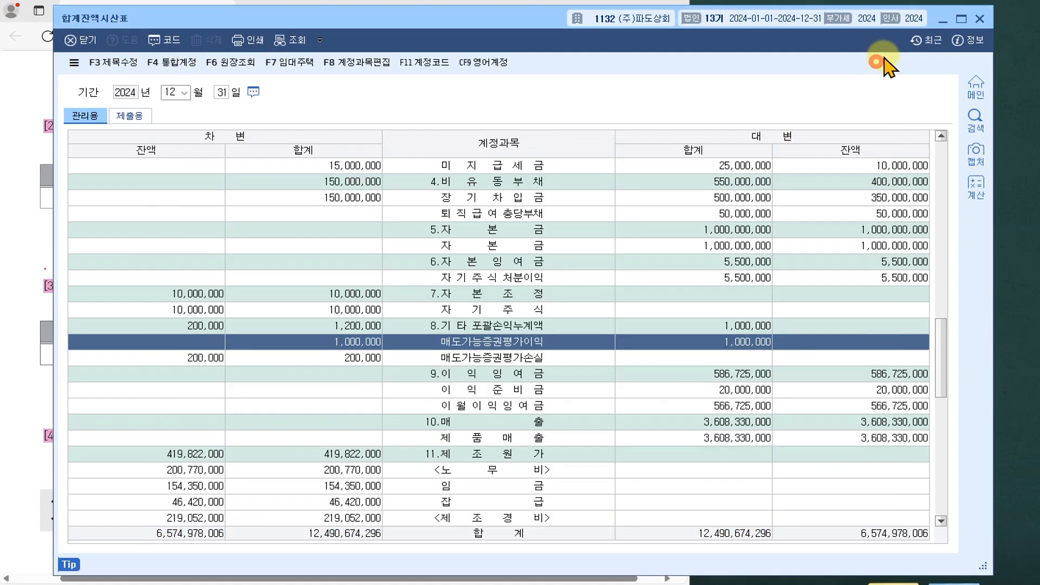
click(980, 20)
Step: Mark item [2] as important with hand-drawn stars beside its number in the problem PDF
click(120, 257)
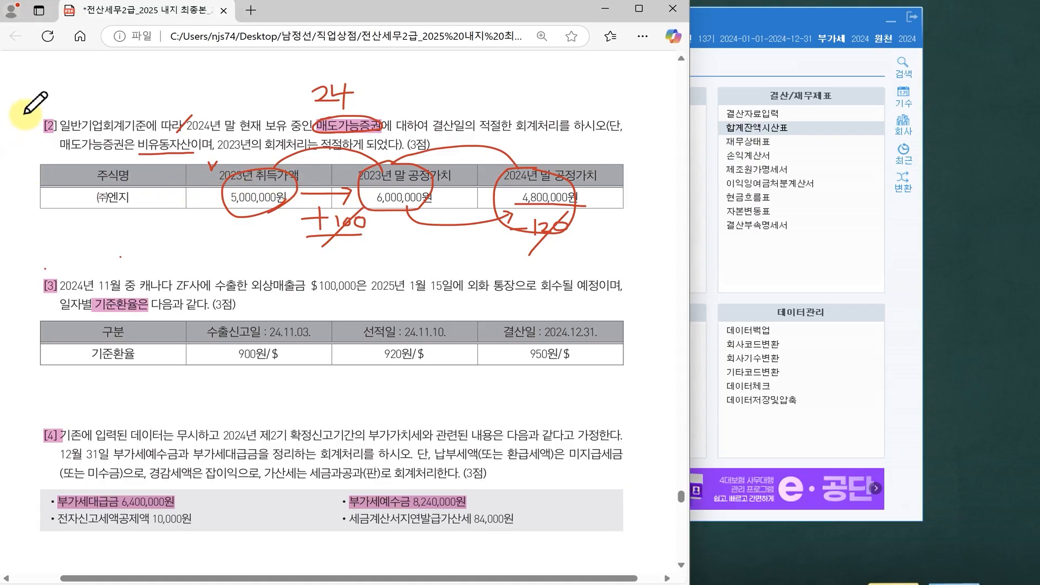
mouse_move(31, 112)
mouse_down()
mouse_move(44, 100)
mouse_move(50, 110)
mouse_move(23, 100)
mouse_move(45, 97)
mouse_move(33, 84)
mouse_move(36, 107)
mouse_move(46, 89)
mouse_up()
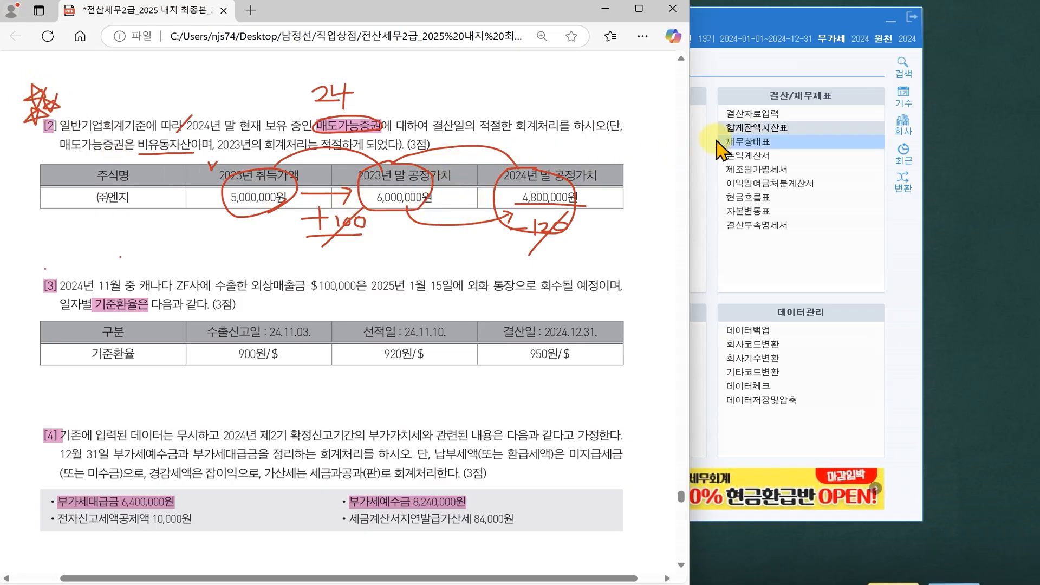
Step: Divide item [3]'s sentence with pen slashes around 11월 중 and after $100,000은
scroll(428, 248, down, 3)
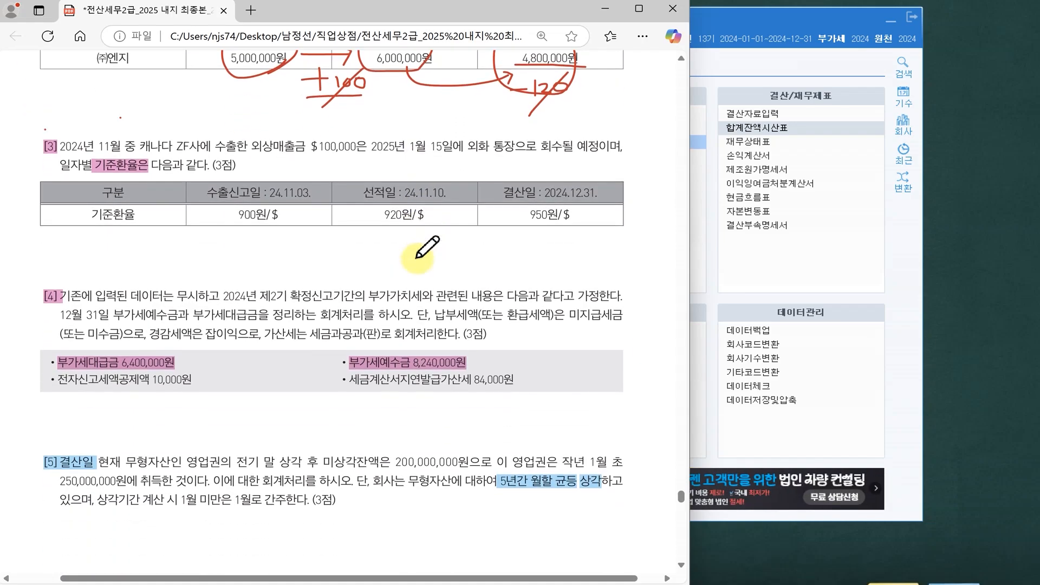
scroll(417, 257, down, 1)
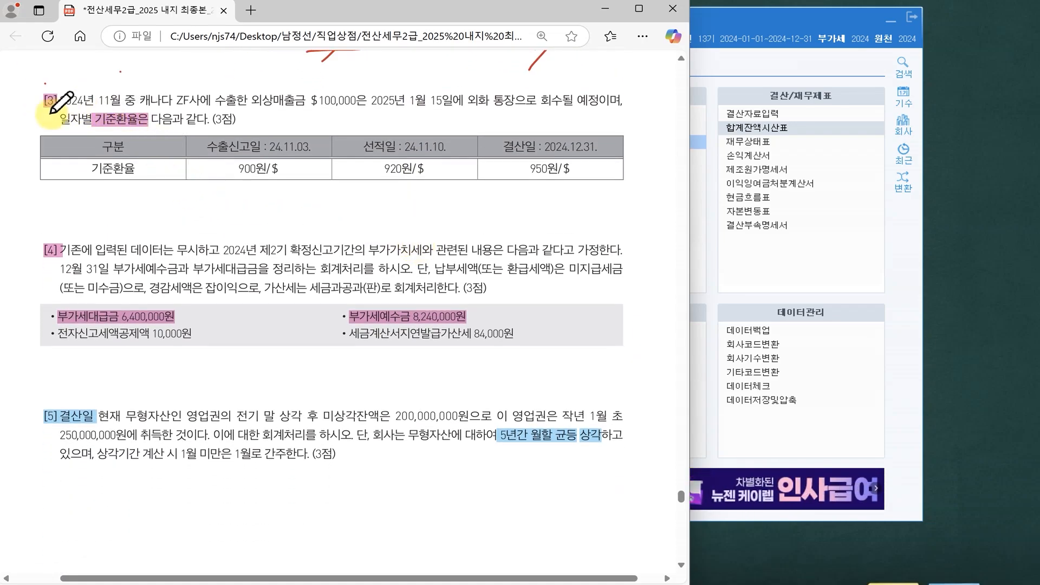
mouse_move(106, 89)
mouse_down()
mouse_move(93, 106)
mouse_move(126, 107)
mouse_up()
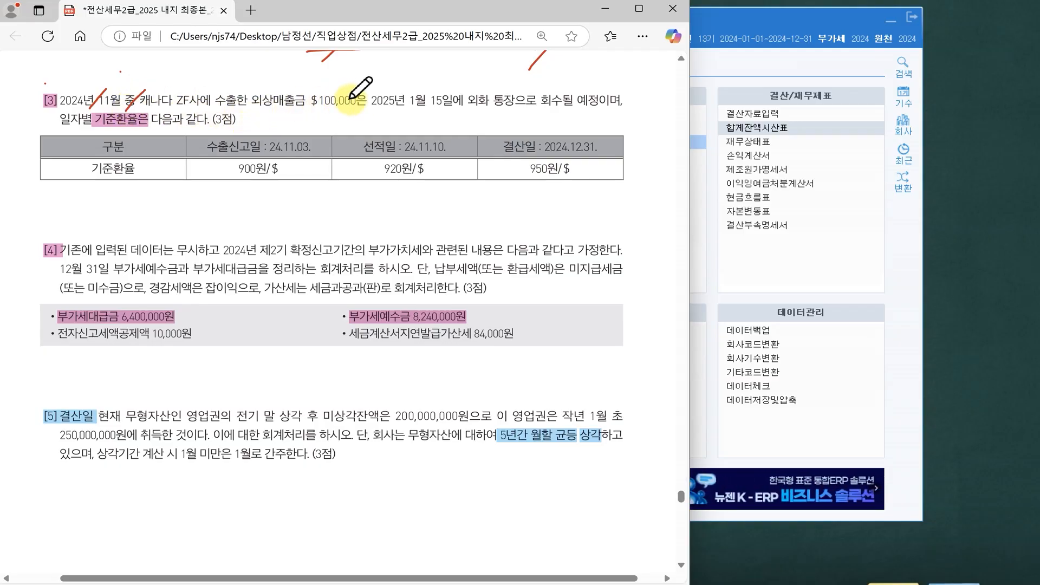
drag(376, 92, 362, 109)
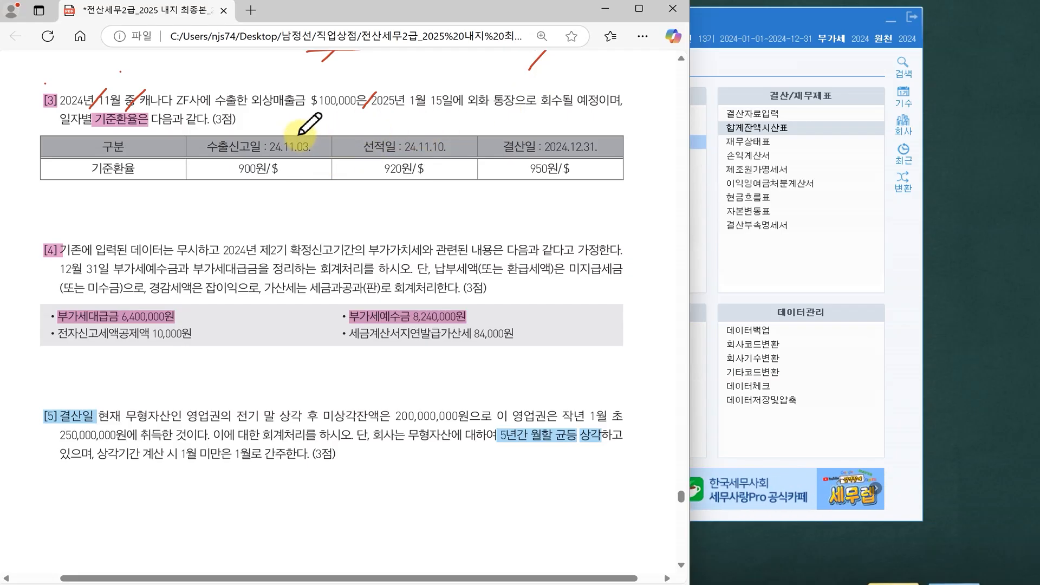
Step: Put check marks above the 수출신고일, 선적일 and 결산일 dates in item [3]'s exchange-rate table
drag(302, 130, 312, 128)
drag(402, 129, 420, 128)
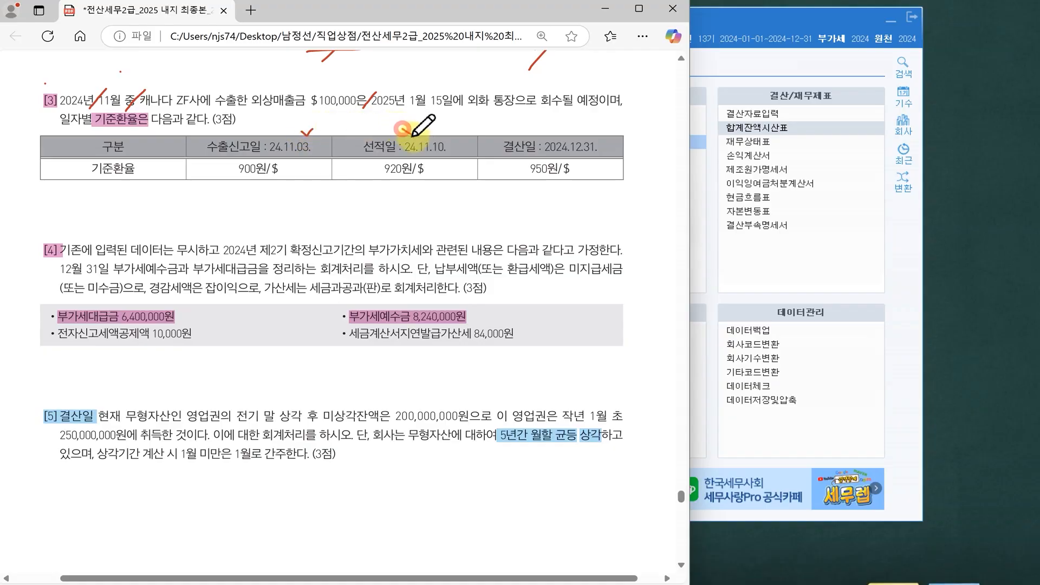
drag(543, 130, 546, 134)
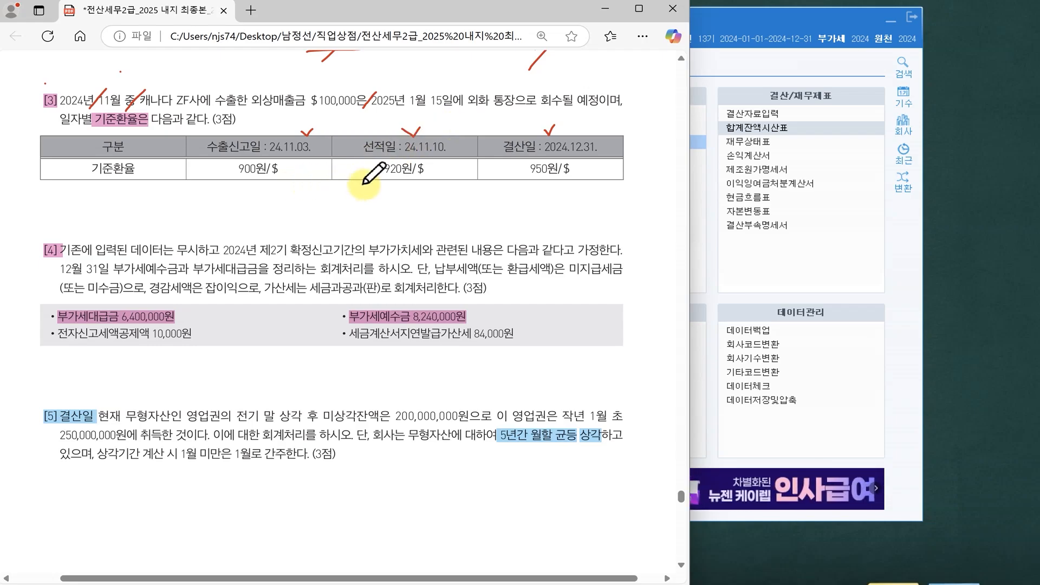
Step: Circle the 선적일 rate, connect the underlined 920원 and 950원 rates with an arc, write +30, and underline $100,000
mouse_move(434, 186)
mouse_down()
mouse_move(372, 177)
mouse_move(452, 117)
mouse_move(442, 199)
mouse_up()
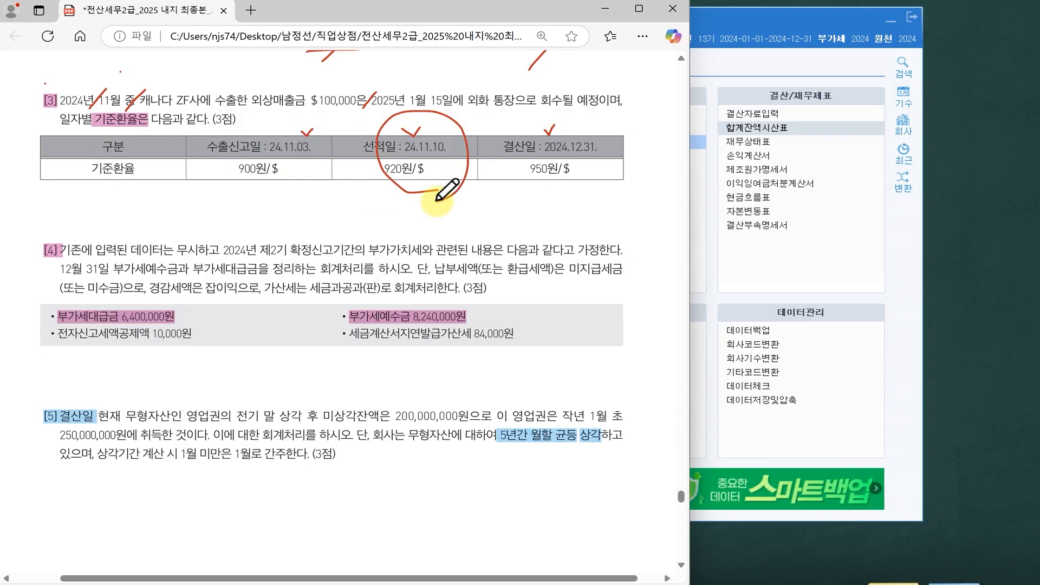
mouse_move(362, 177)
mouse_down()
mouse_move(425, 176)
mouse_move(402, 188)
mouse_move(477, 220)
mouse_move(519, 181)
mouse_move(569, 180)
mouse_up()
drag(480, 172, 491, 171)
mouse_move(479, 166)
mouse_down()
mouse_move(481, 177)
mouse_move(507, 172)
mouse_move(494, 178)
mouse_move(519, 165)
mouse_move(529, 188)
mouse_up()
drag(310, 114, 345, 114)
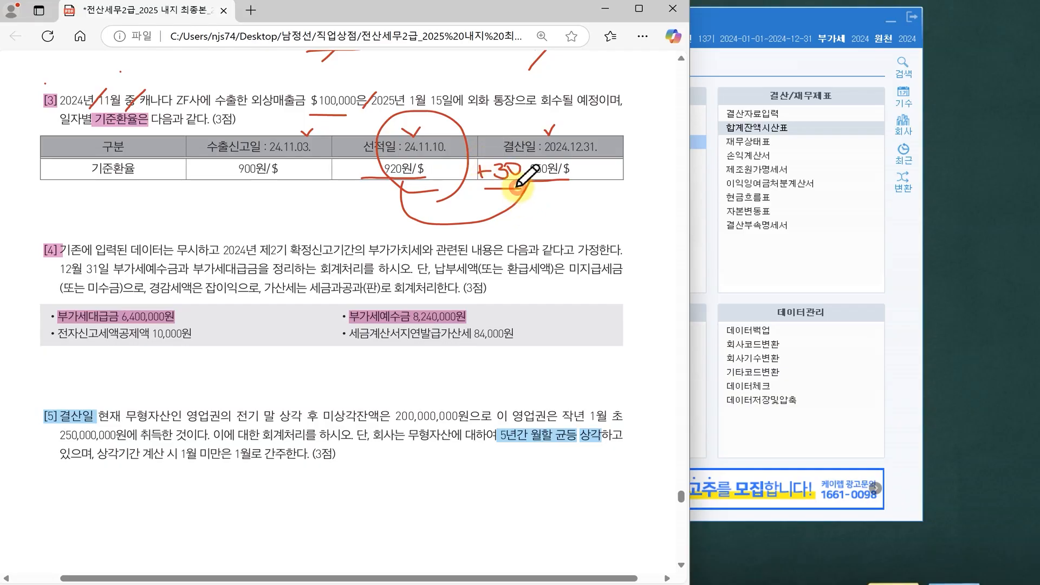
Step: Draw an upward arrow beside item [3]'s 950원 rate, circle 외상매출금, and write a plus sign above $100,000
drag(603, 198, 605, 165)
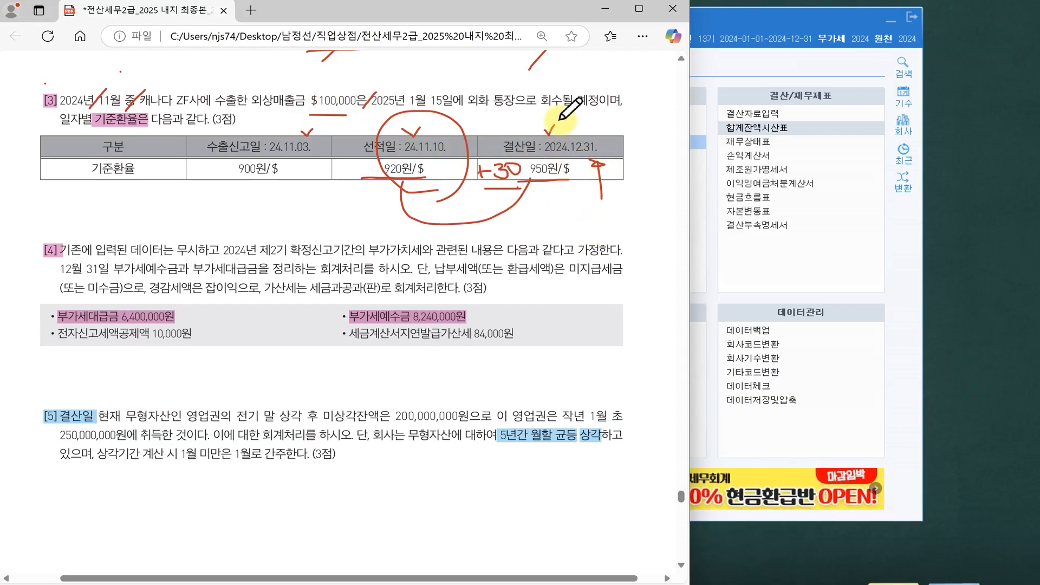
drag(265, 86, 305, 93)
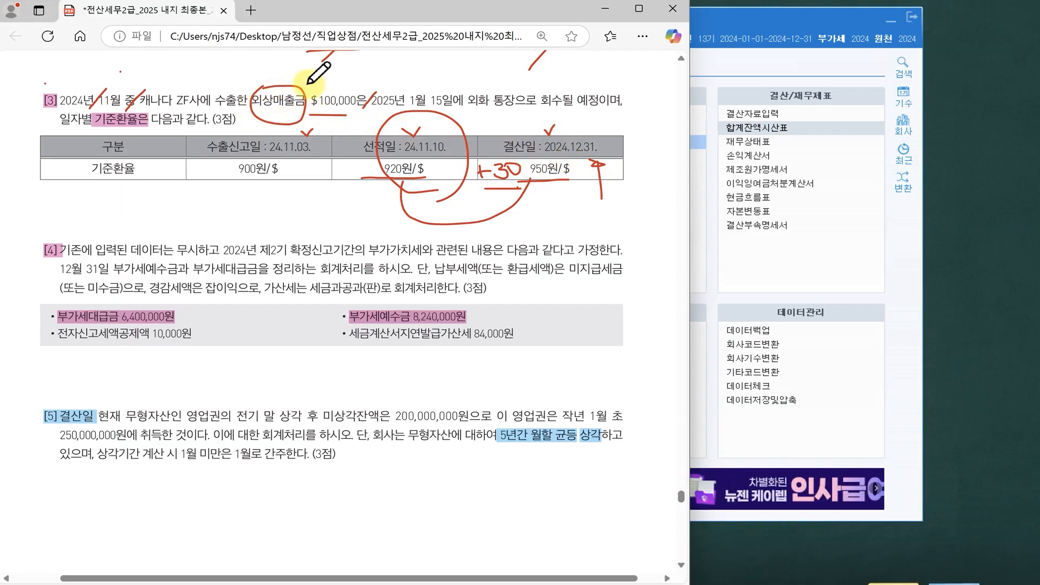
drag(305, 83, 326, 84)
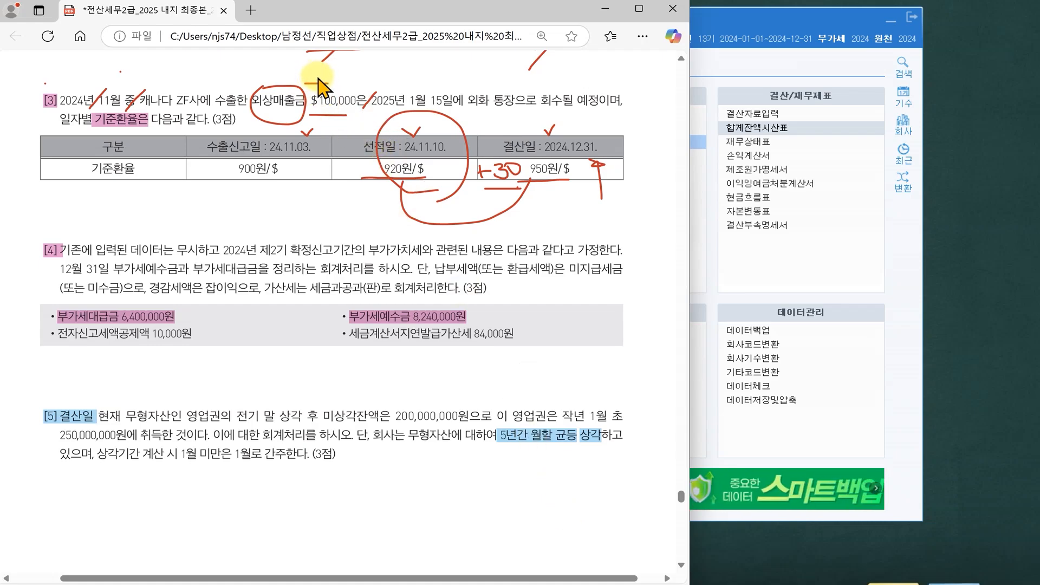
drag(315, 84, 315, 116)
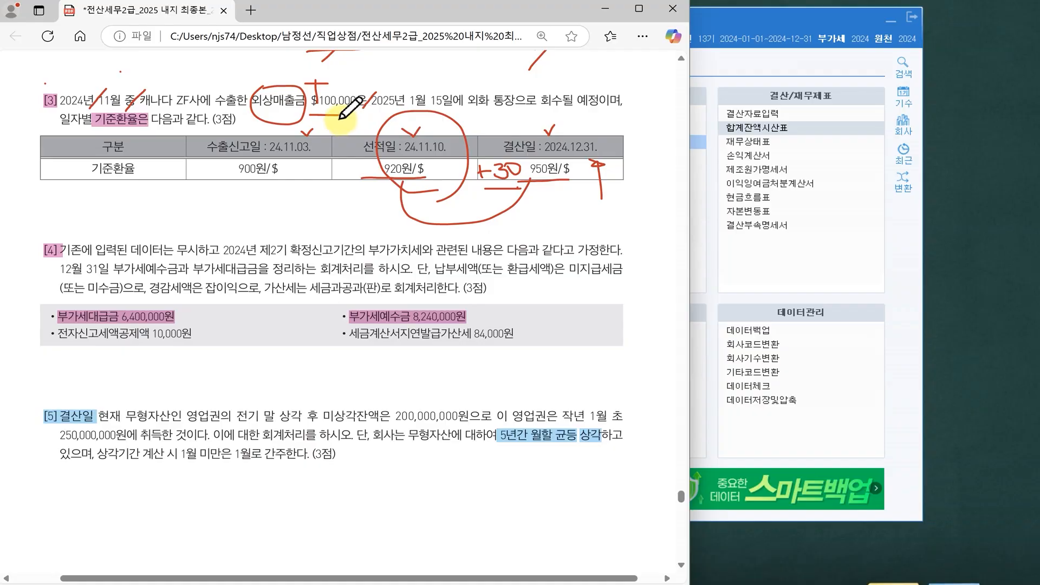
scroll(332, 105, up, 1)
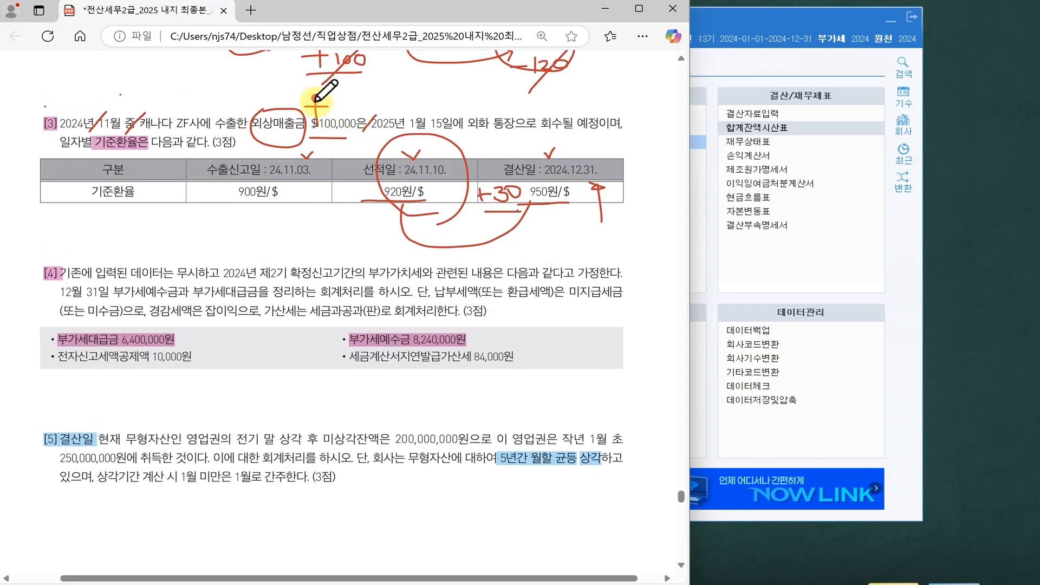
scroll(379, 191, up, 2)
scroll(379, 195, down, 4)
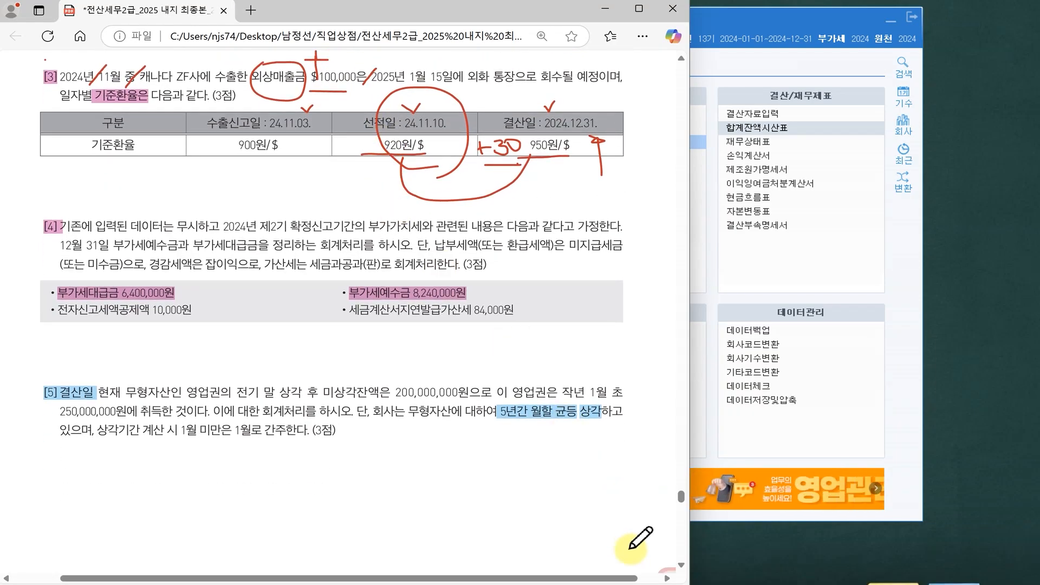
Step: Switch to the 일반전표입력 window and start a December 31 차변 line for 외상매출금 (0108)
click(705, 456)
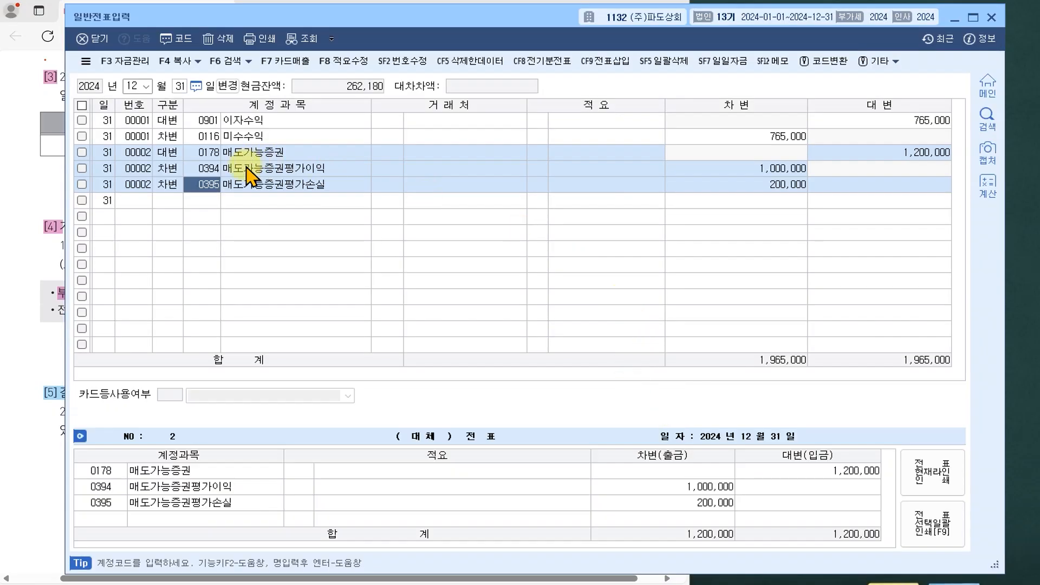
click(163, 201)
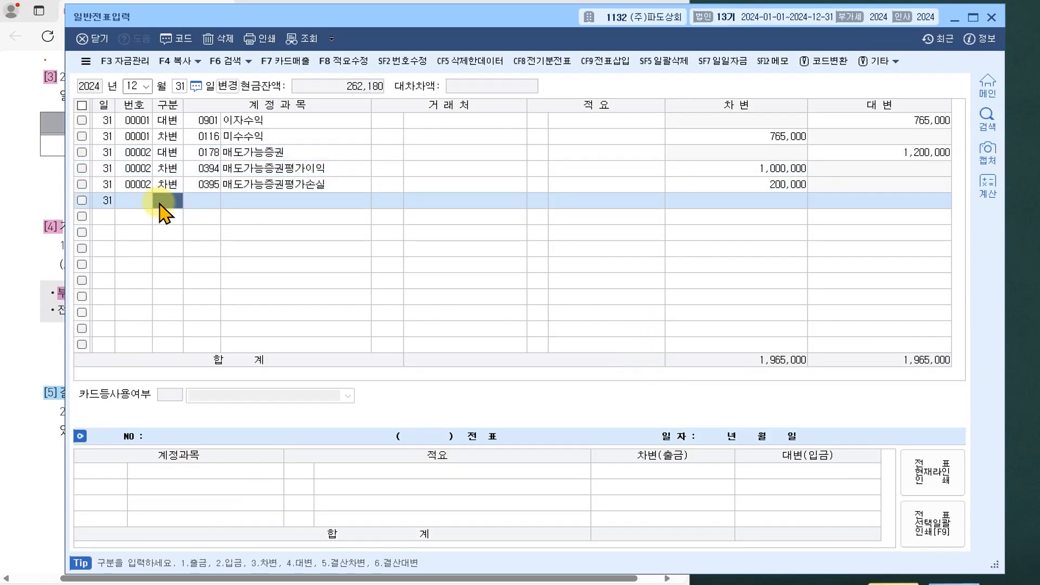
key(Return)
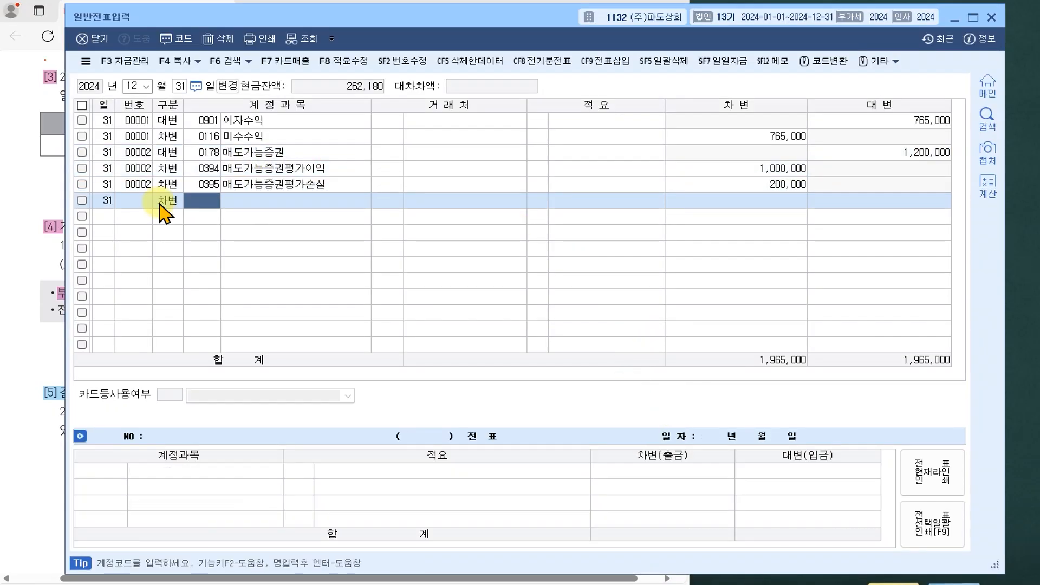
text(108)
key(Return)
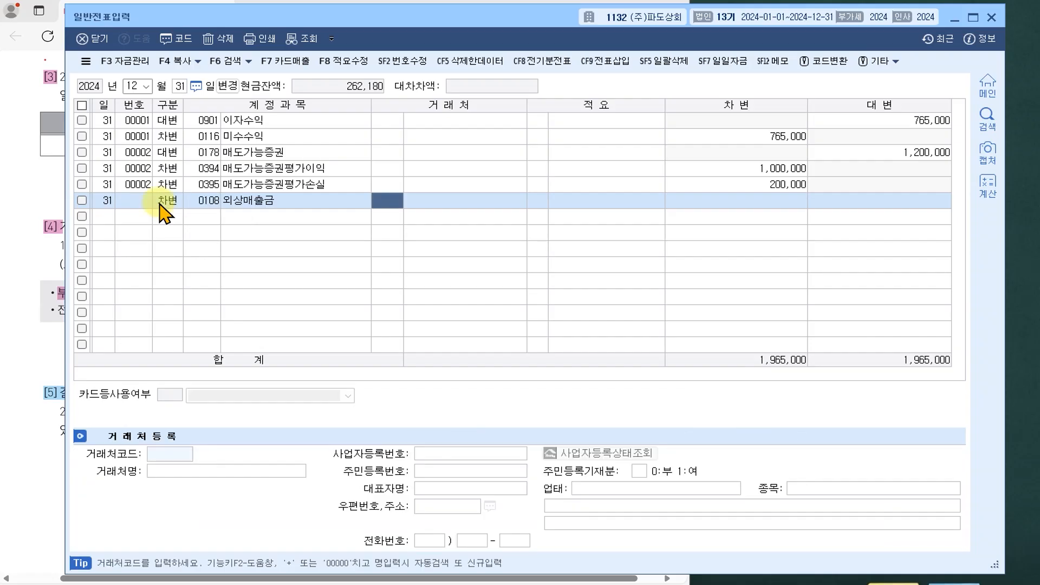
Step: Assign 캐나다 ZF사 as the 외상매출금 line's 거래처 and enter a debit amount of 3,000,000
click(175, 39)
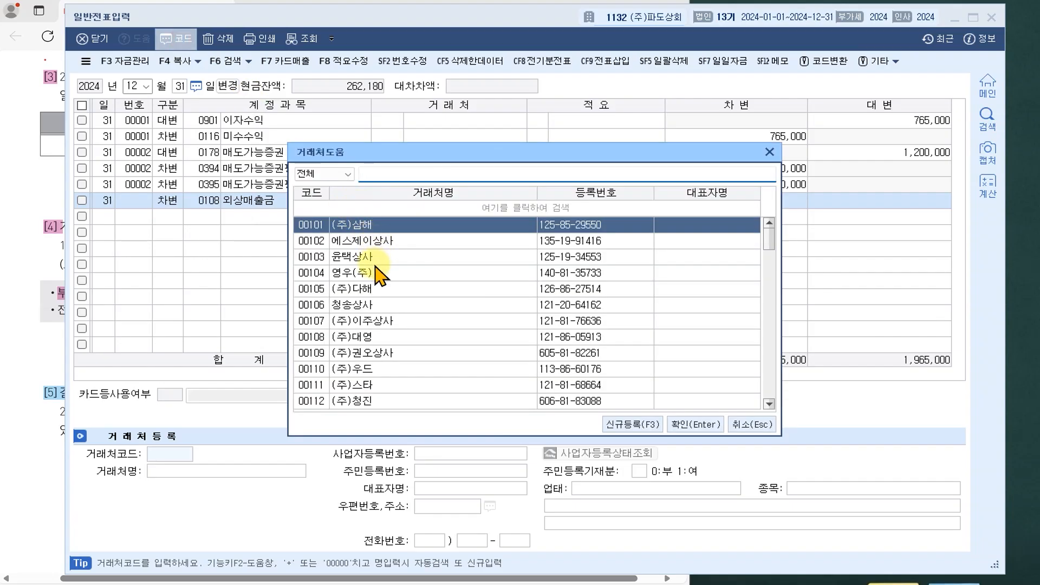
text(ㅋ)
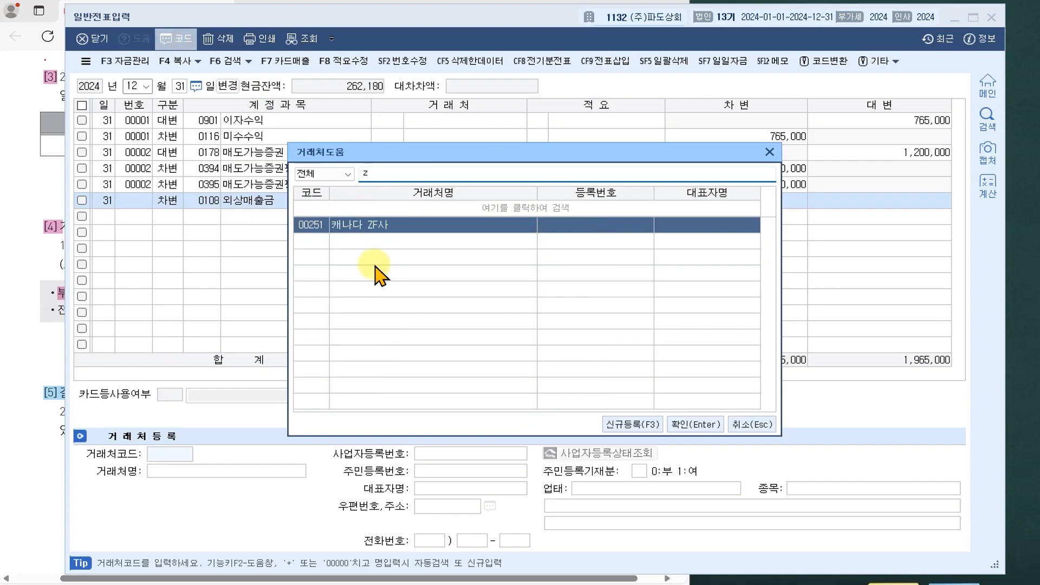
double_click(419, 224)
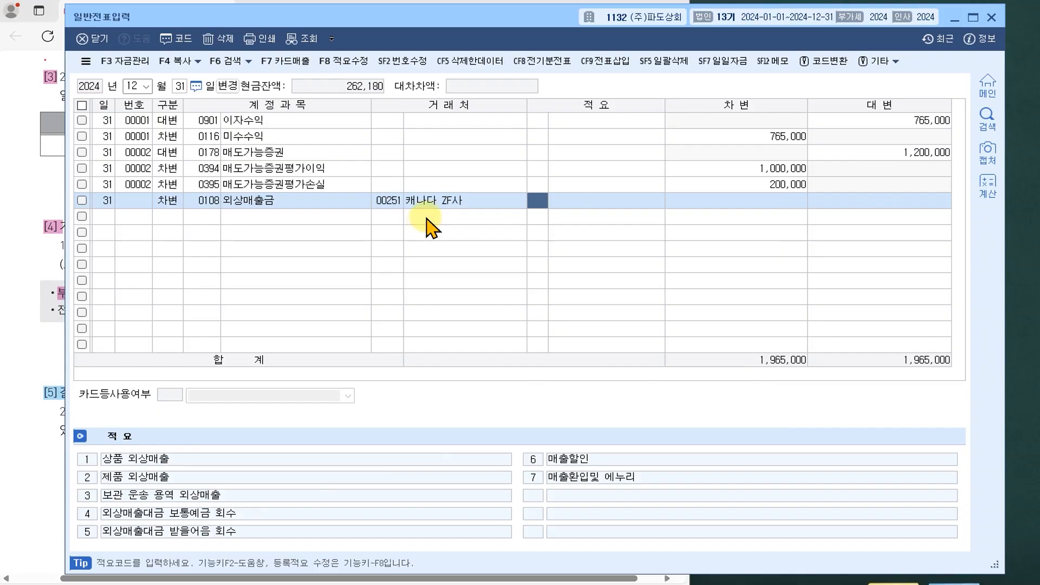
key(Return)
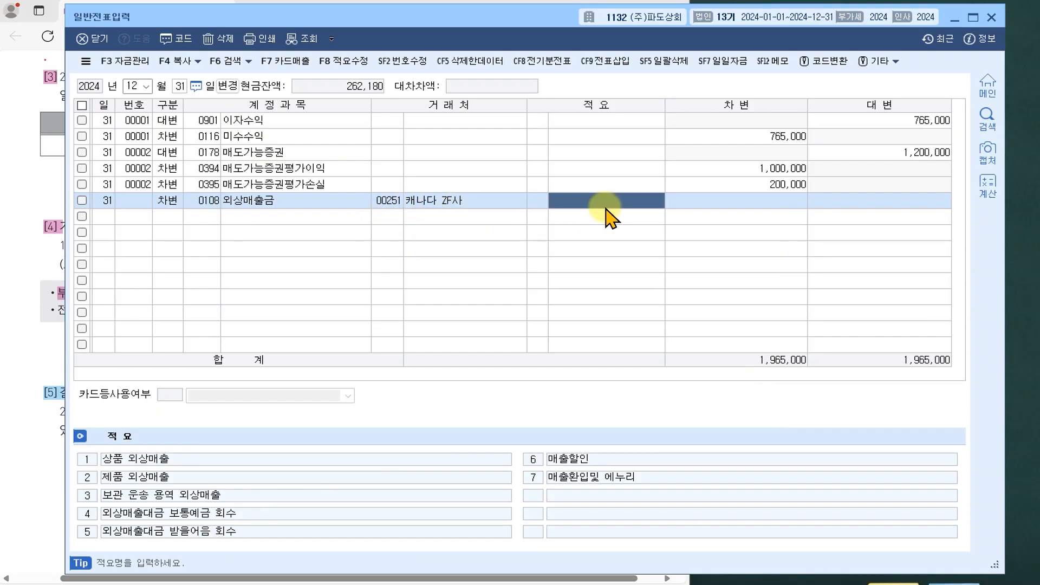
key(Return)
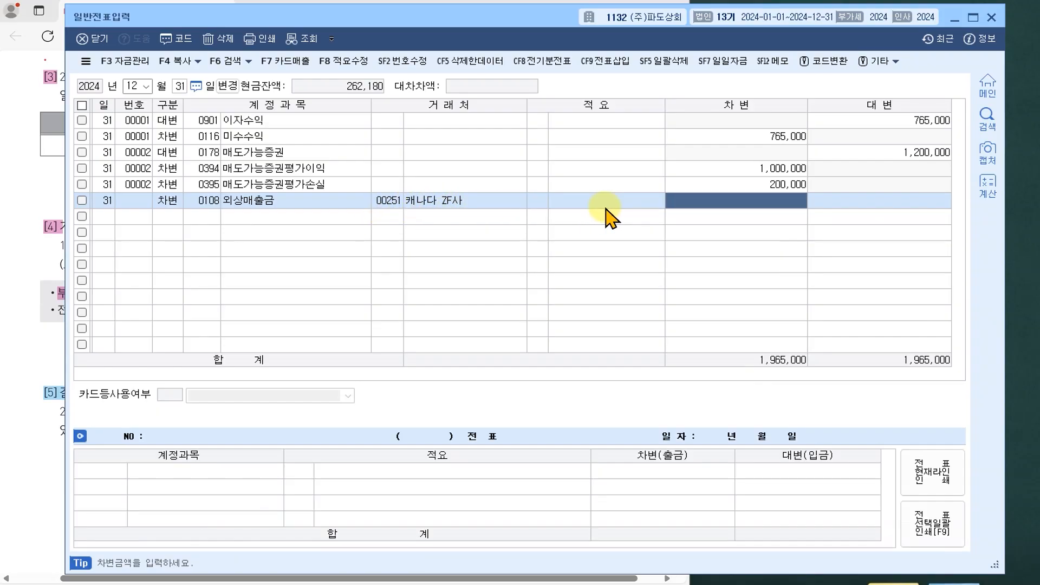
text(3,000,000)
key(Return)
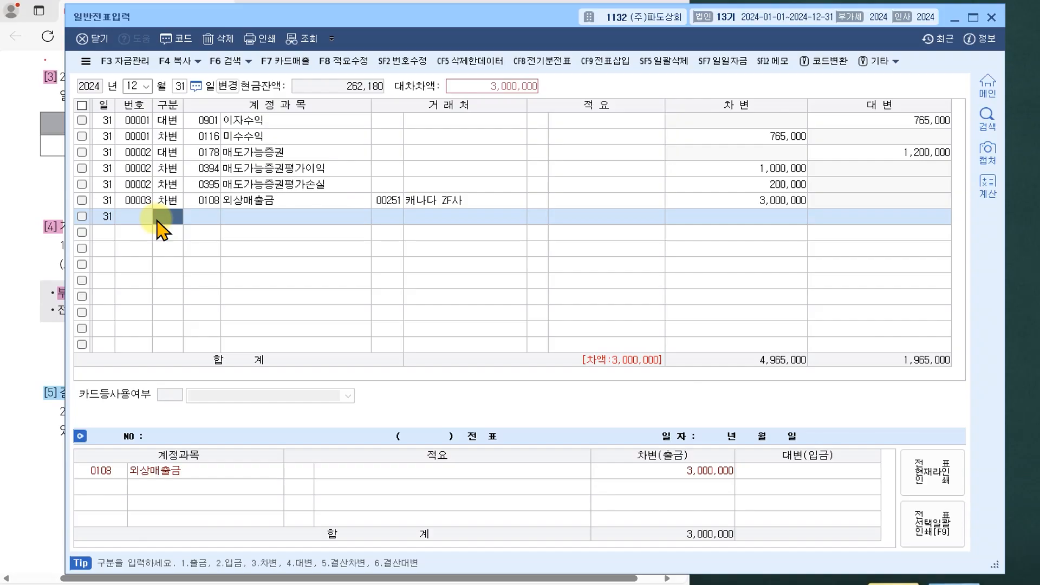
Step: Complete the voucher with a 대변 line for 외화환산이익 (0910) of 3,000,000
text(4ghksts)
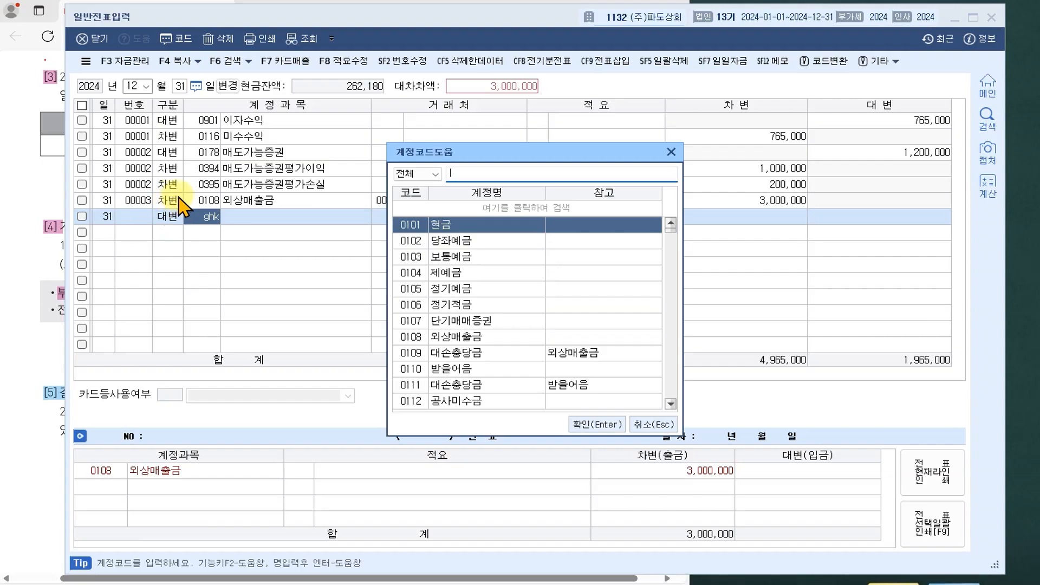
text(환산)
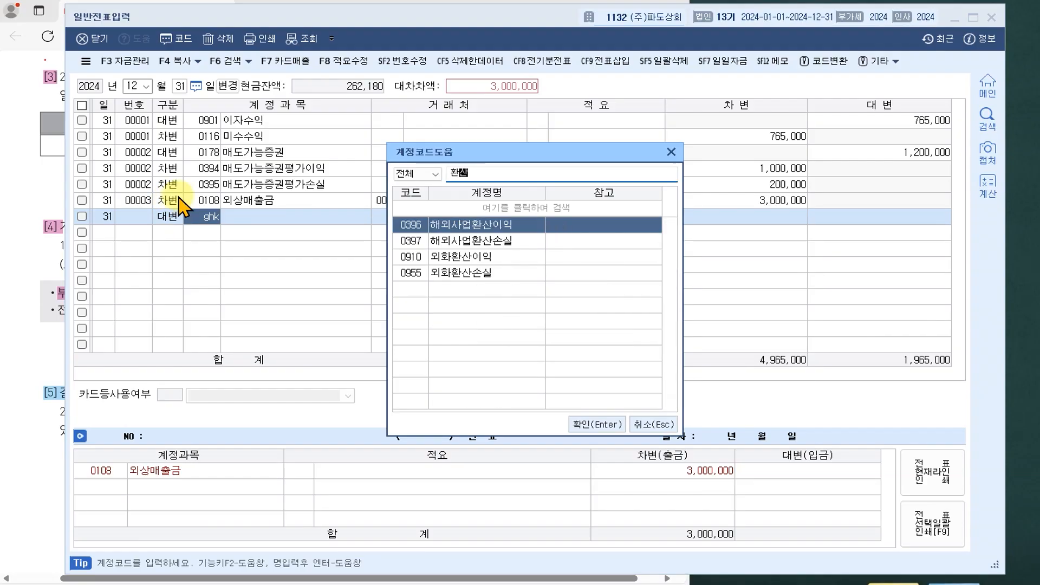
click(486, 258)
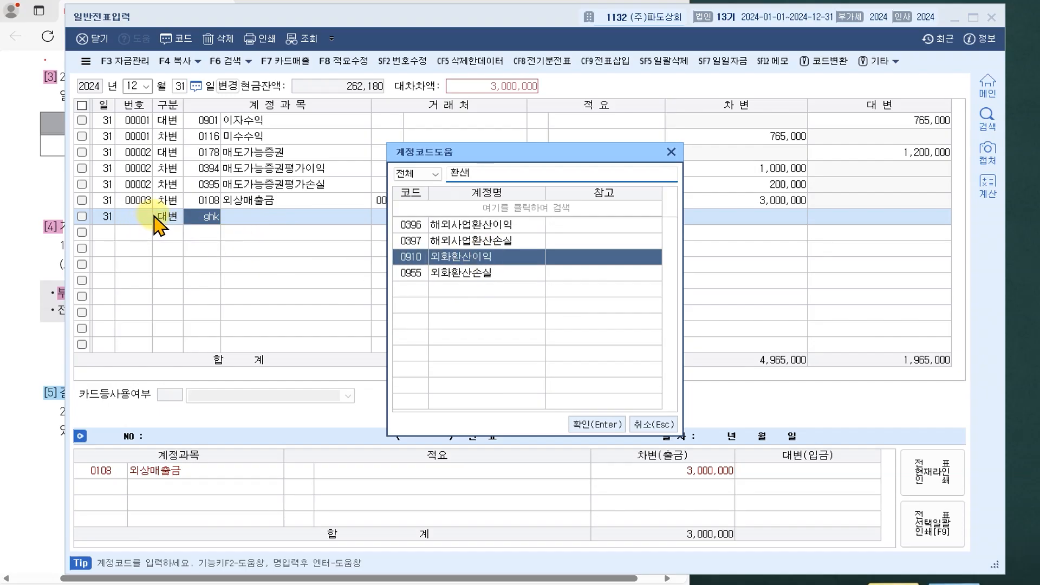
click(610, 427)
key(Return)
key(Return)
key(Return)
key(Return)
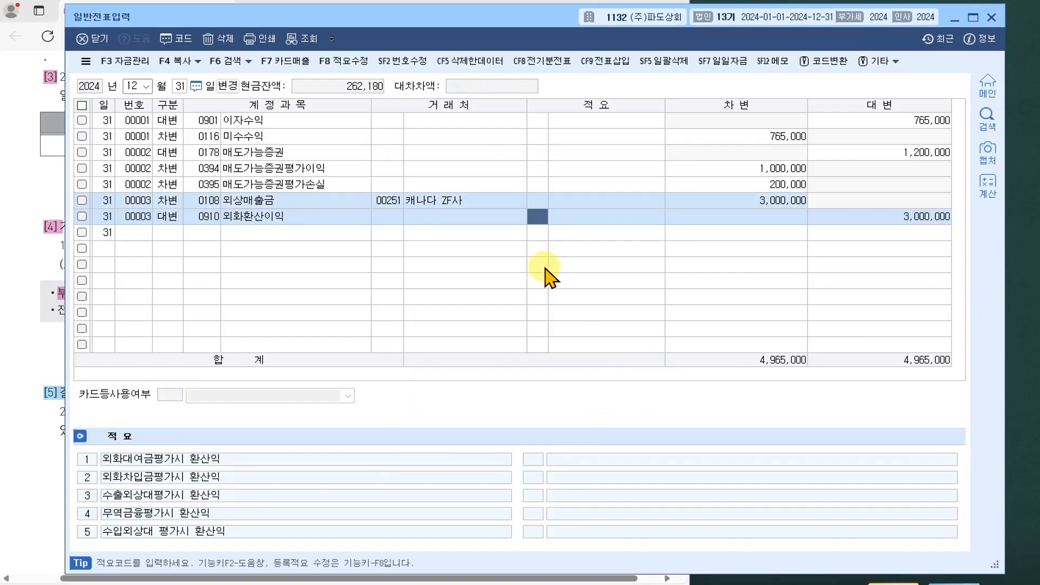
key(Return)
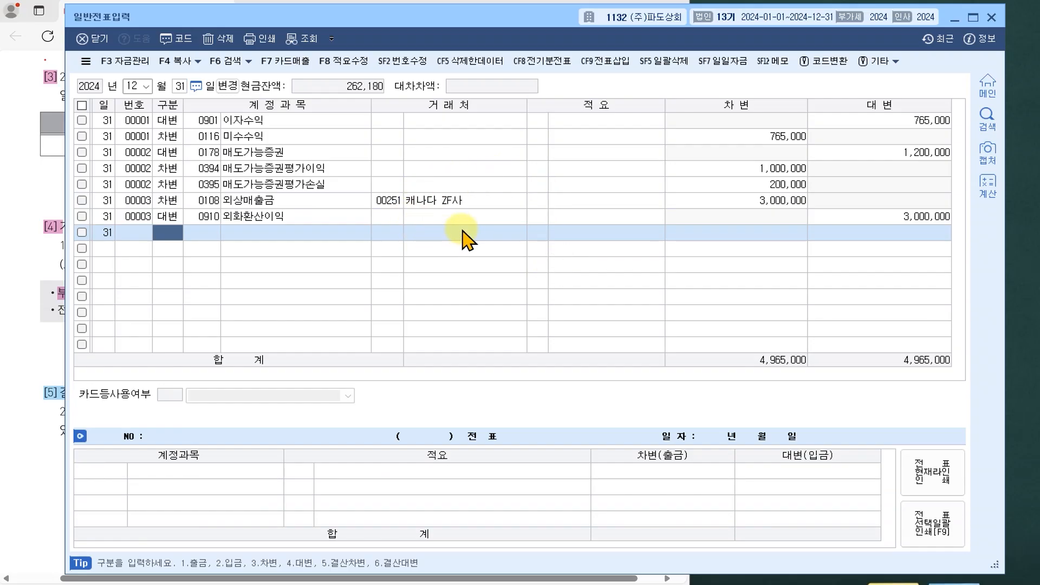
Step: Return to the problem PDF and divide item [4]'s first sentence with pen slashes after 무시하고 and 가정한다
click(46, 362)
drag(228, 219, 216, 238)
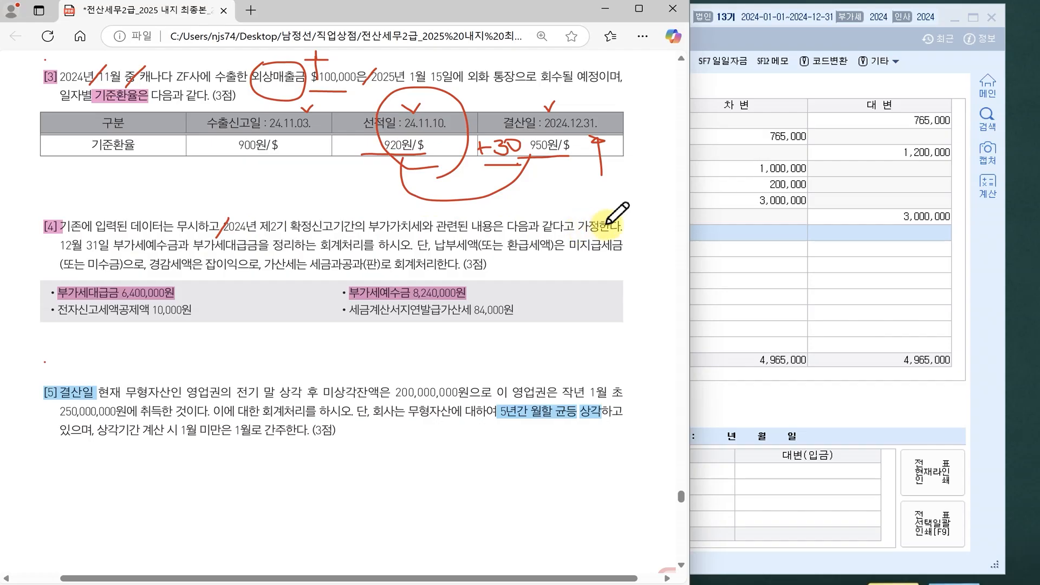
drag(633, 216, 621, 238)
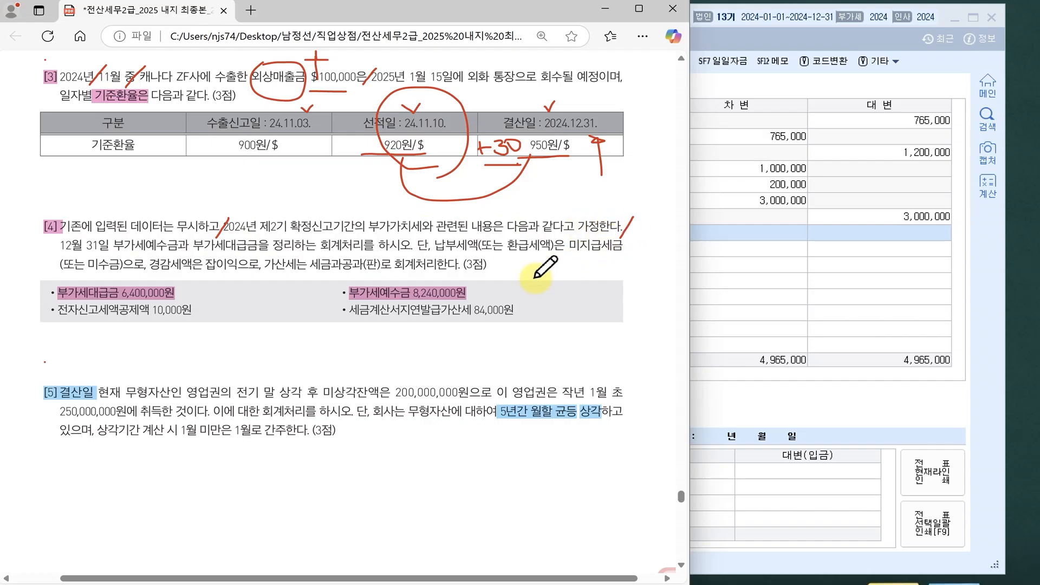
Step: Underline item [4]'s 부가세대급금 and 부가세예수금 amounts and the entry instruction, and circle 예수 and 대급 within it
drag(56, 301, 179, 298)
drag(345, 302, 469, 301)
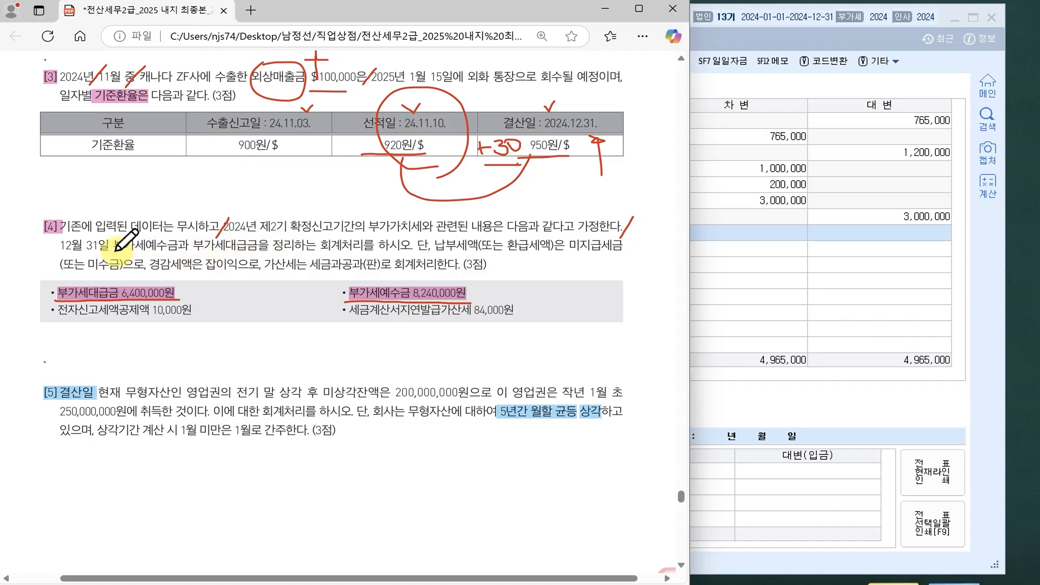
drag(115, 252, 369, 250)
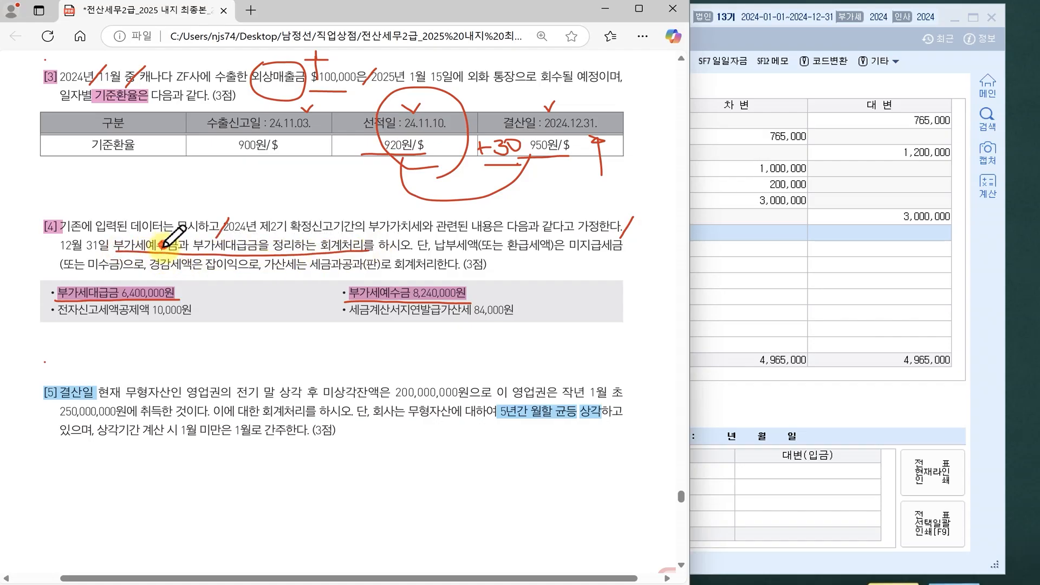
drag(155, 235, 243, 244)
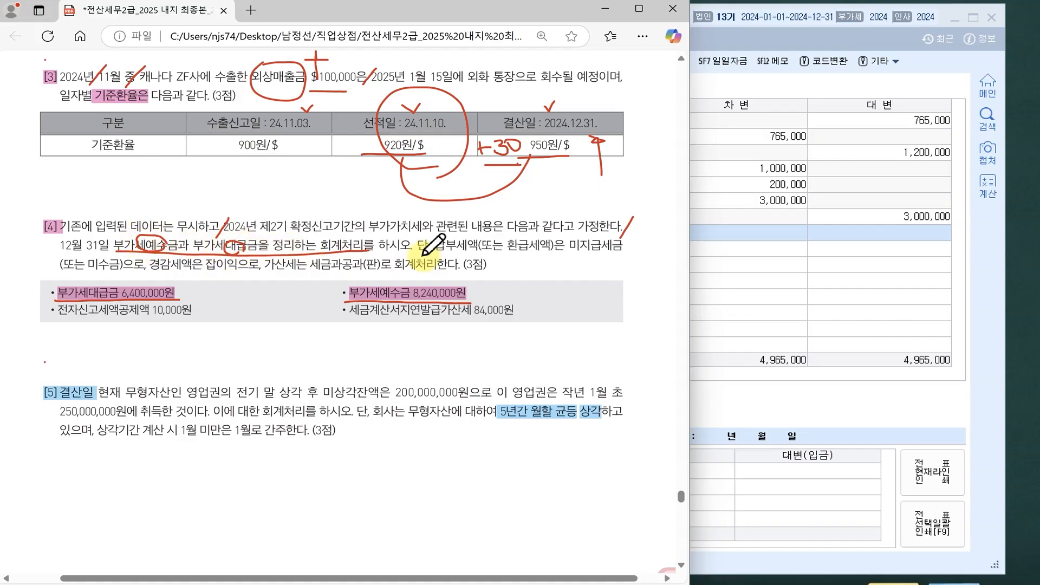
Step: Switch back to 일반전표입력 and start a December 31 대변 line for 부가세대급금 (0135)
click(748, 273)
click(176, 234)
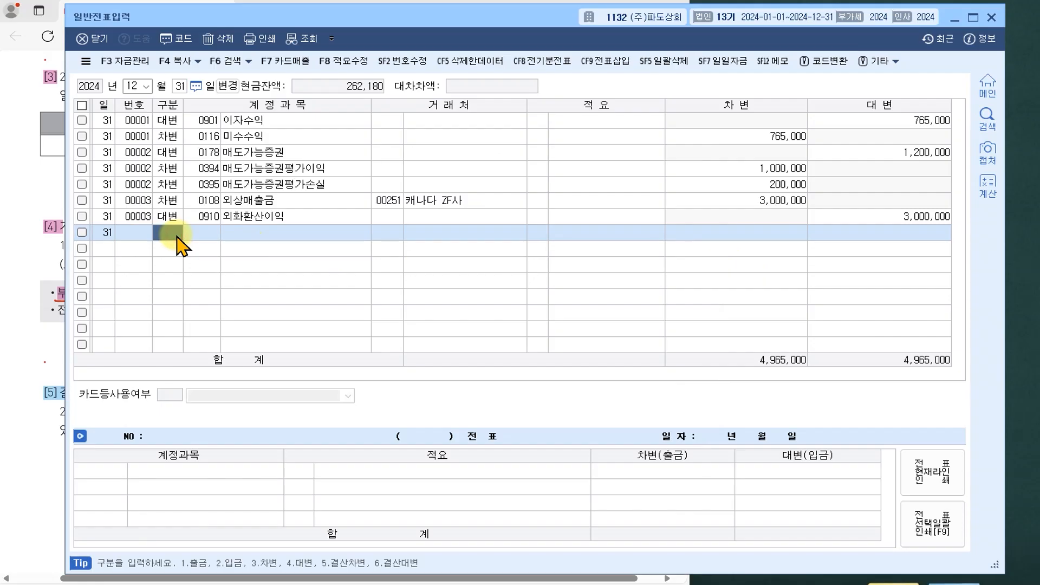
text(4)
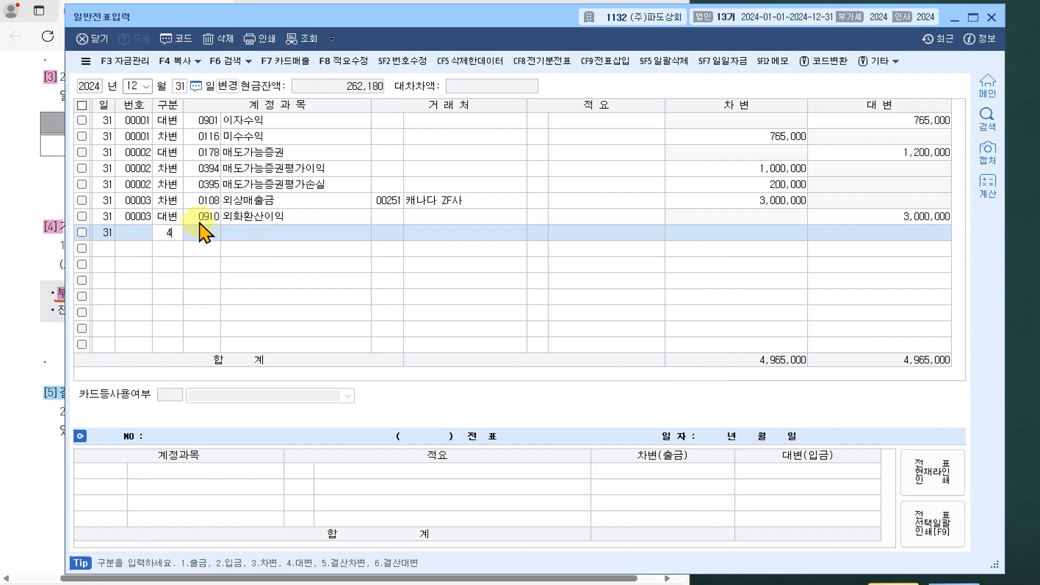
key(Return)
text(ㄷㅐ급)
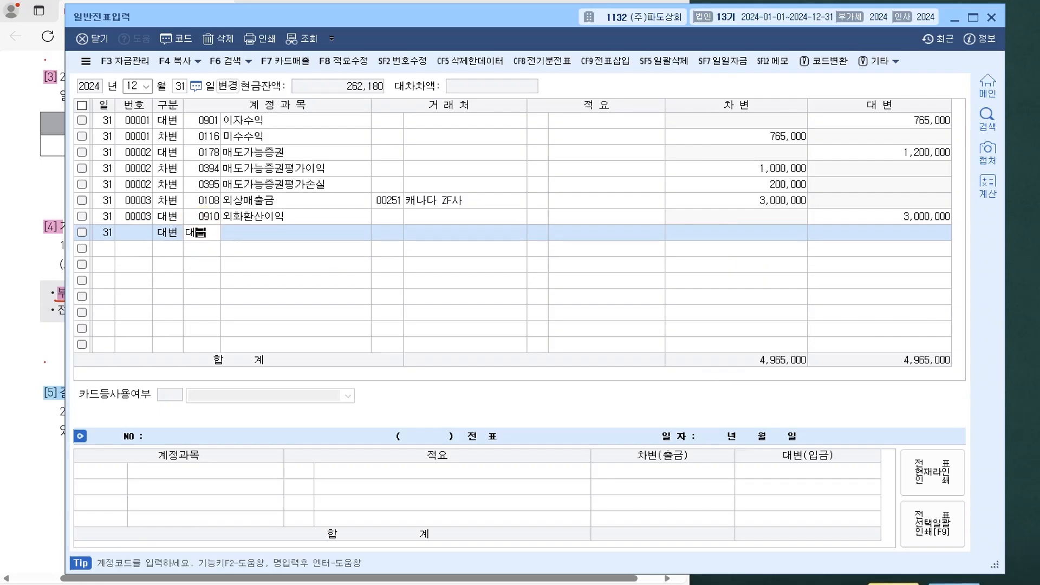
key(Return)
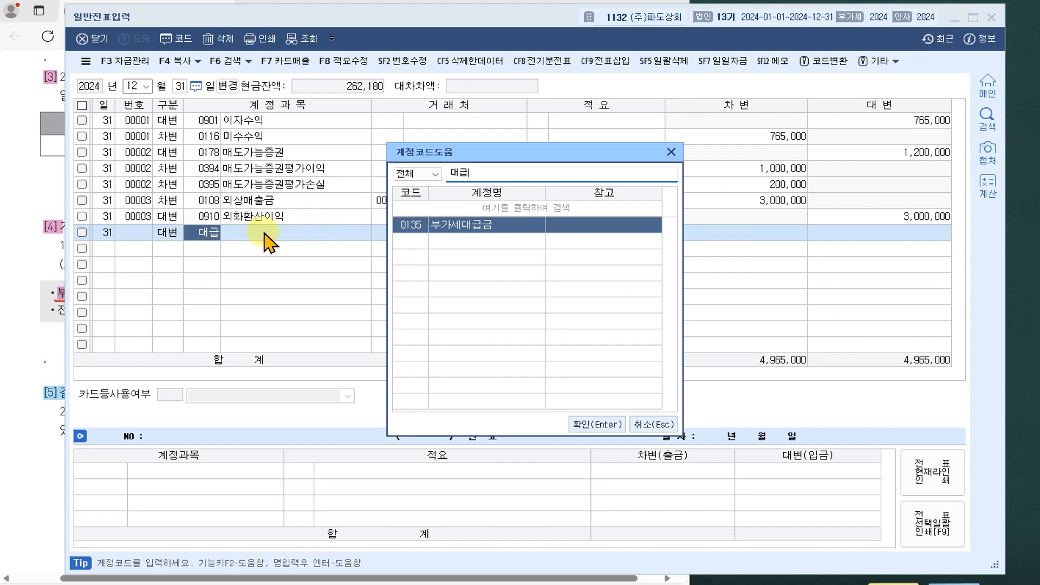
click(609, 423)
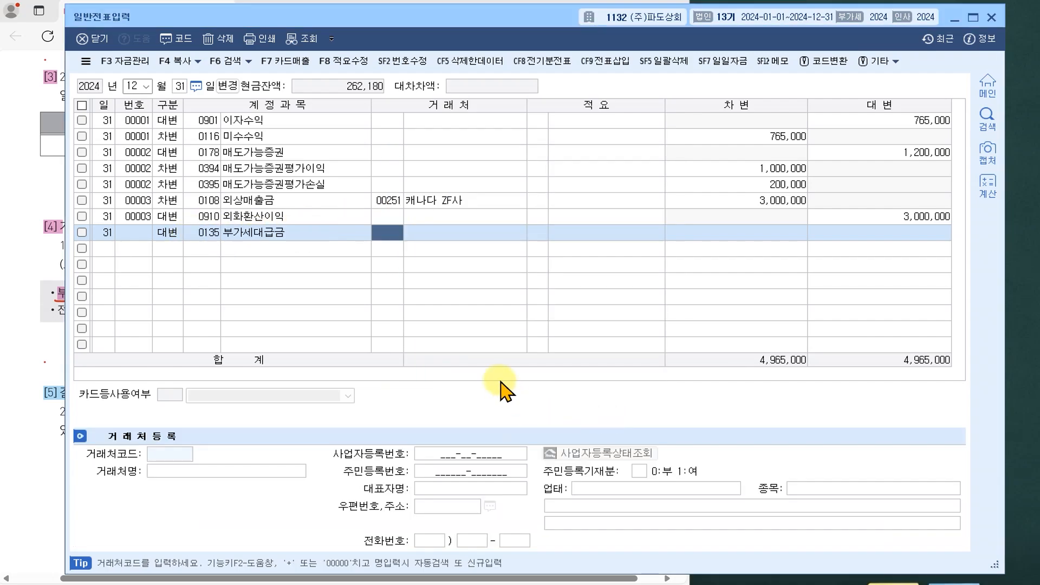
Step: Enter 6,400,000 as the 부가세대급금 line's credit amount, leaving its 거래처 and 적요 blank
key(Return)
key(Return)
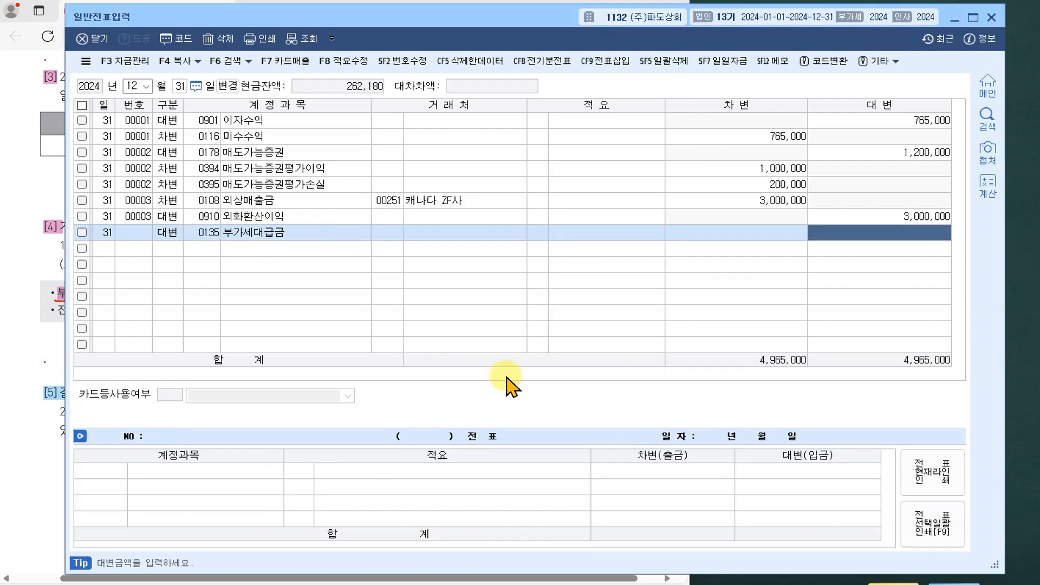
text(6,)
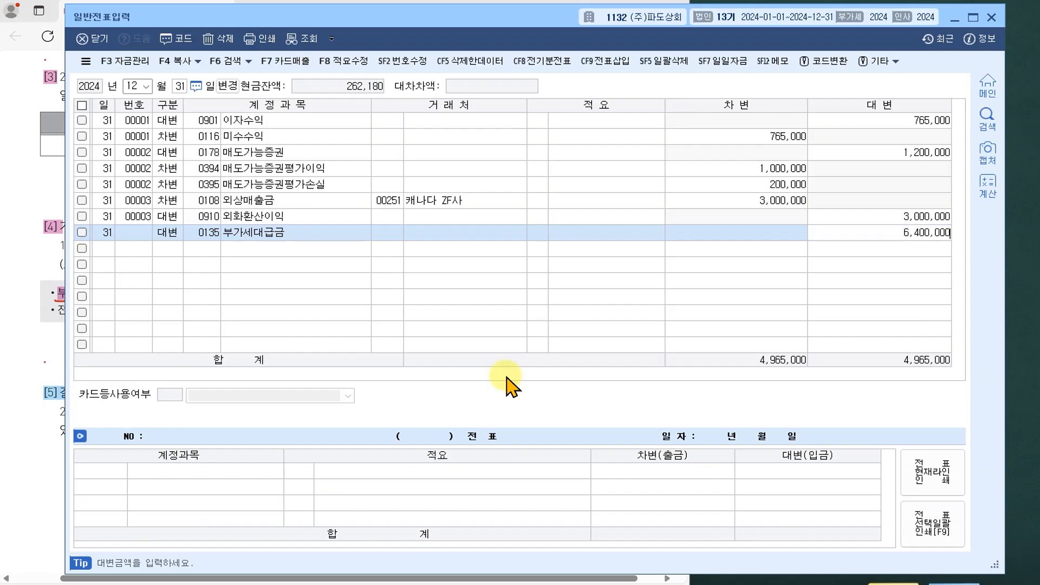
text(400,000)
key(Return)
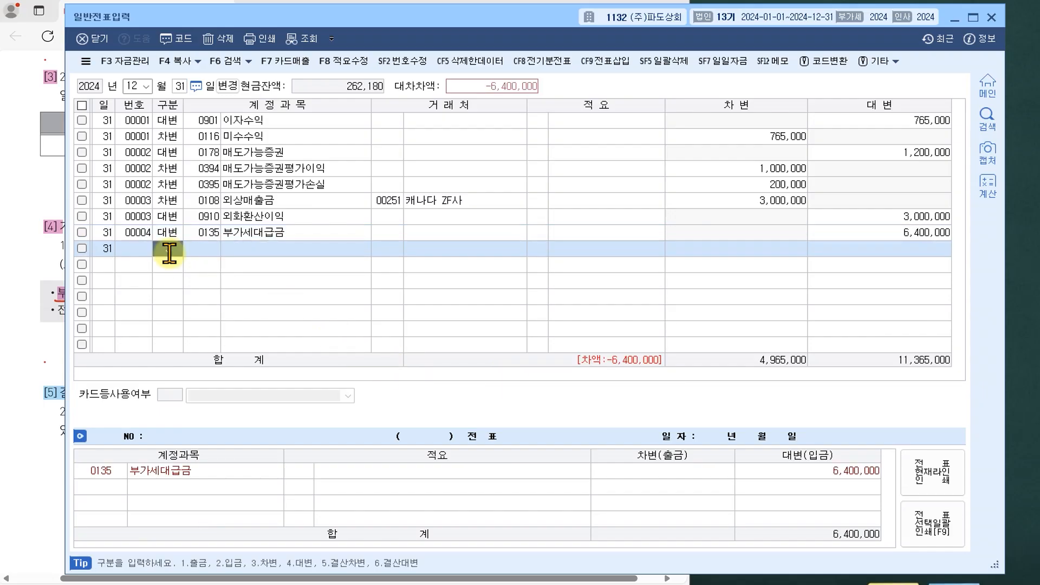
Step: Add a December 31 차변 line for 부가세예수금 (0255) with 8,240,000, leaving its 거래처 and 적요 blank
key(Return)
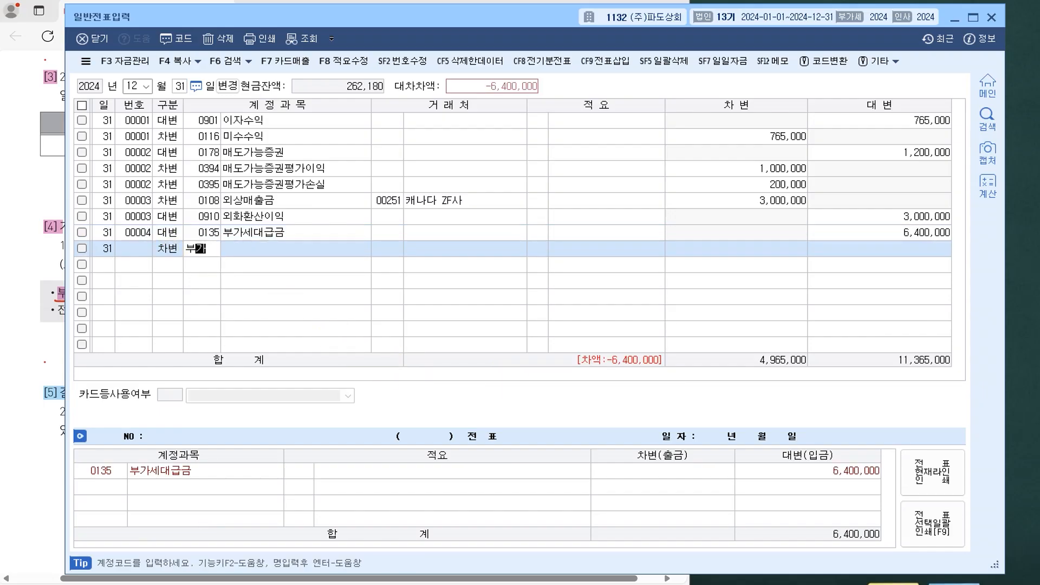
text(부가세)
key(Return)
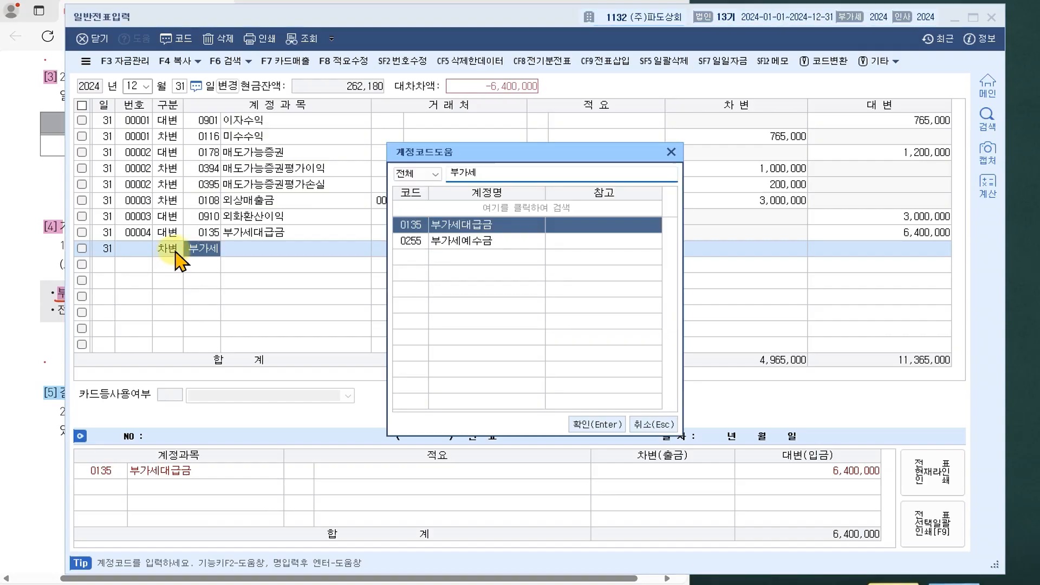
key(Down)
key(Return)
key(Return)
key(Return)
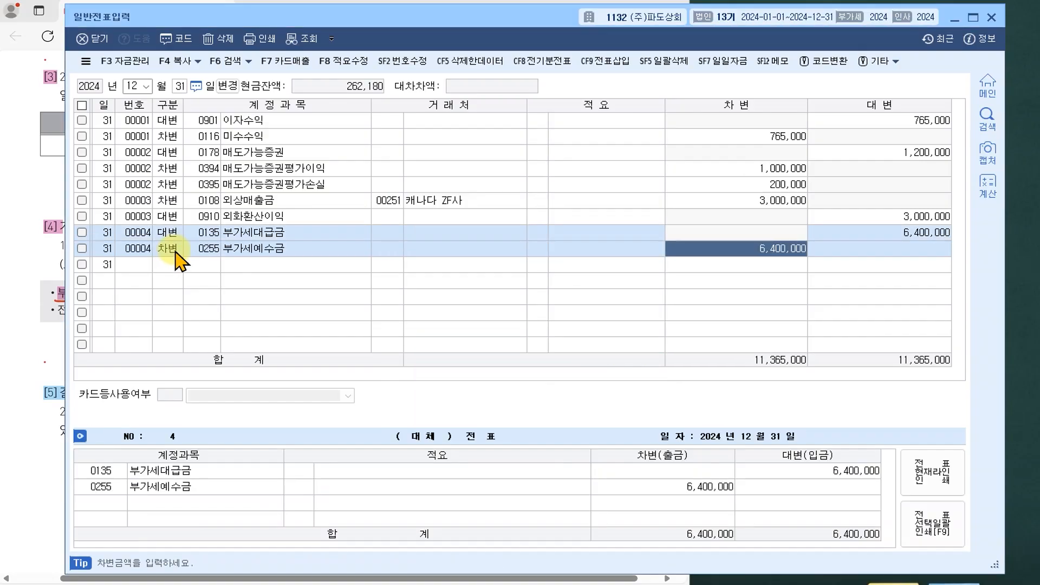
text(82)
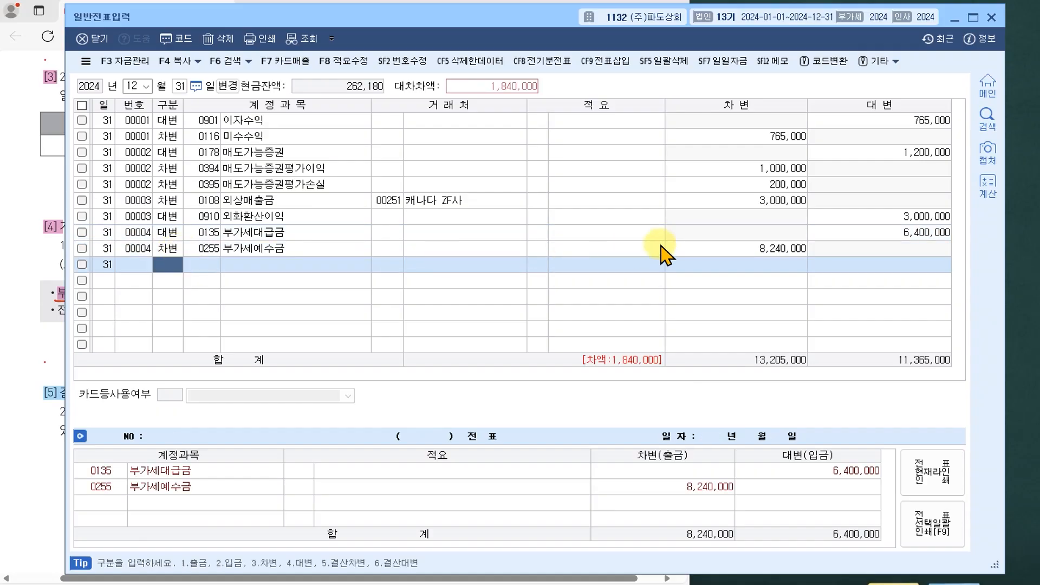
Step: Review the accounts and amounts of the 부가세대급금 and 부가세예수금 lines, returning to the blank voucher line
click(872, 236)
click(775, 252)
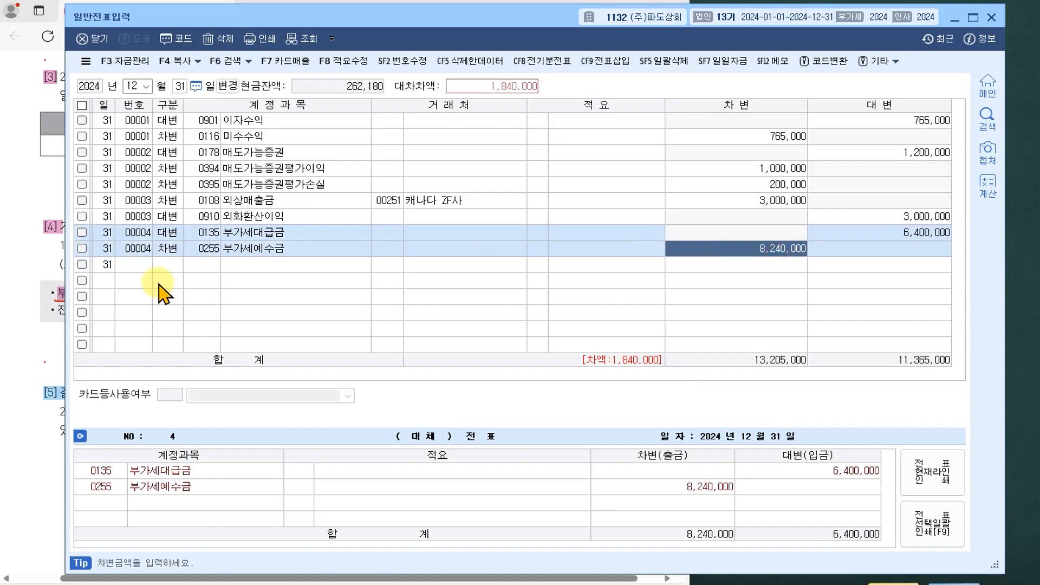
click(164, 265)
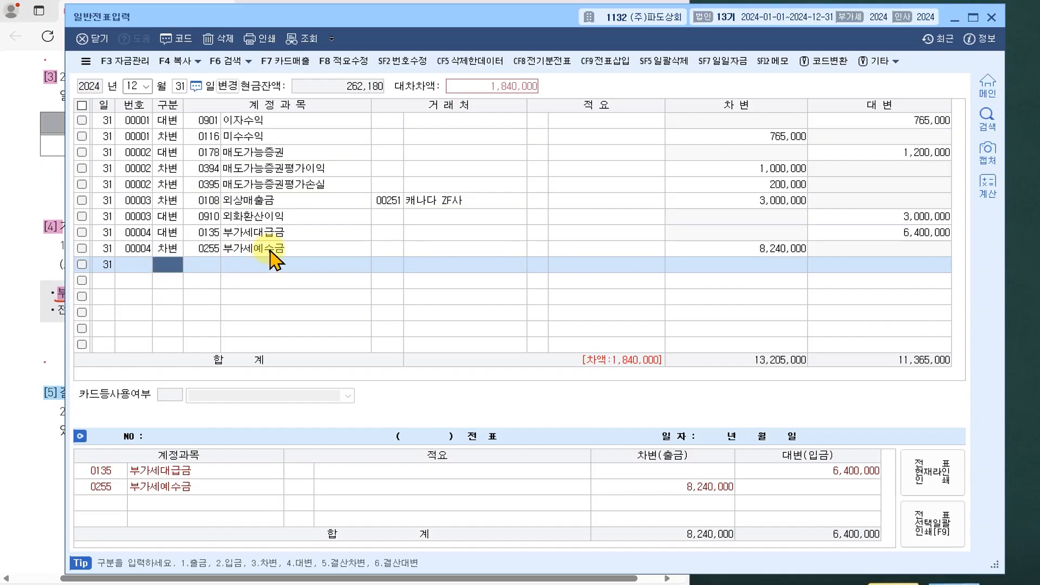
click(269, 250)
click(266, 230)
click(160, 265)
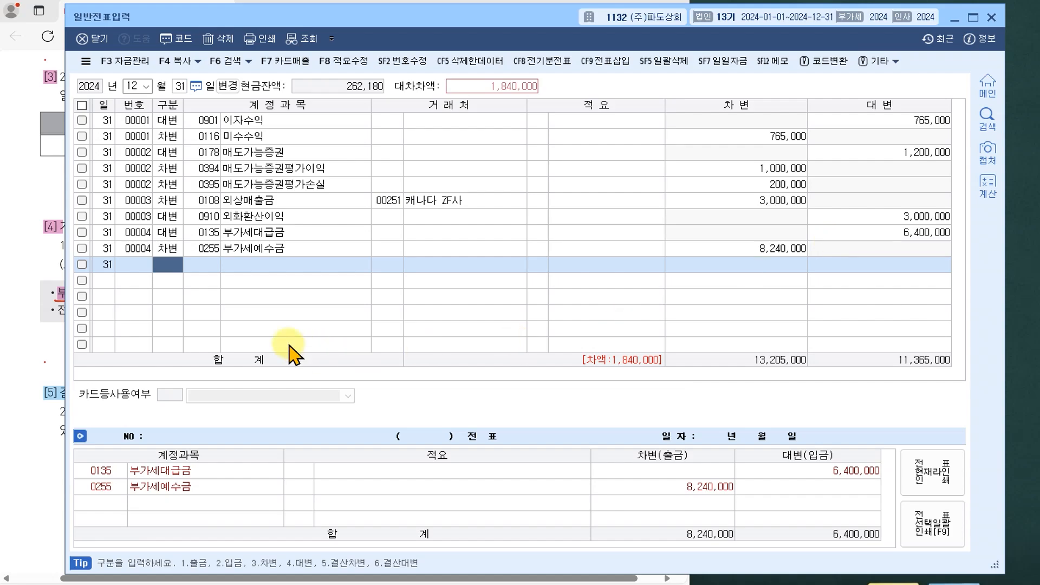
Step: Switch to the problem PDF and draw pen boxes around item [4]'s 전자신고세액공제액 10,000원 and 세금계산서지연발급가산세 84,000원
click(52, 318)
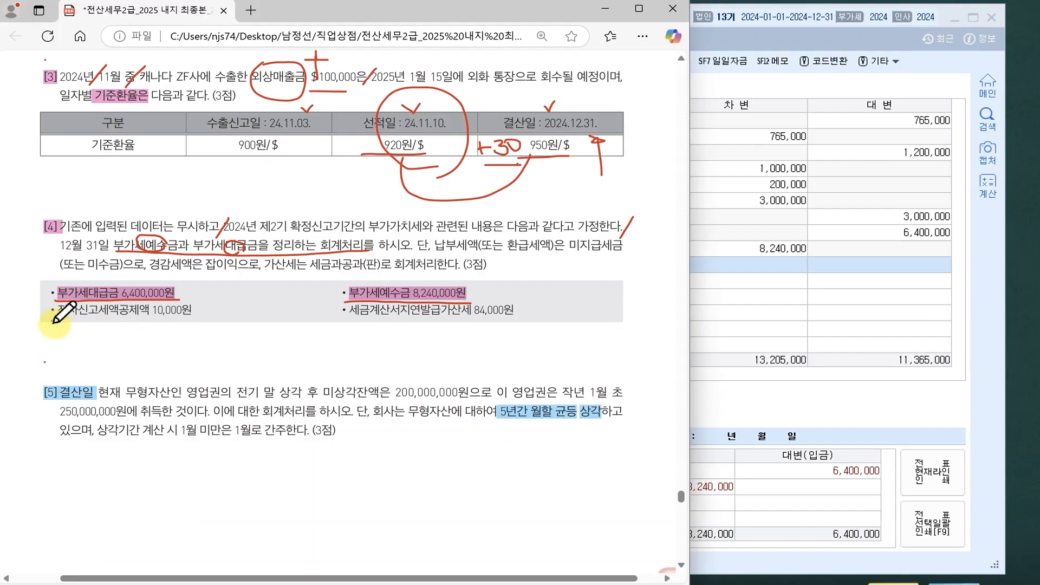
mouse_move(56, 321)
mouse_down()
mouse_move(196, 320)
mouse_move(220, 307)
mouse_move(48, 307)
mouse_move(47, 318)
mouse_up()
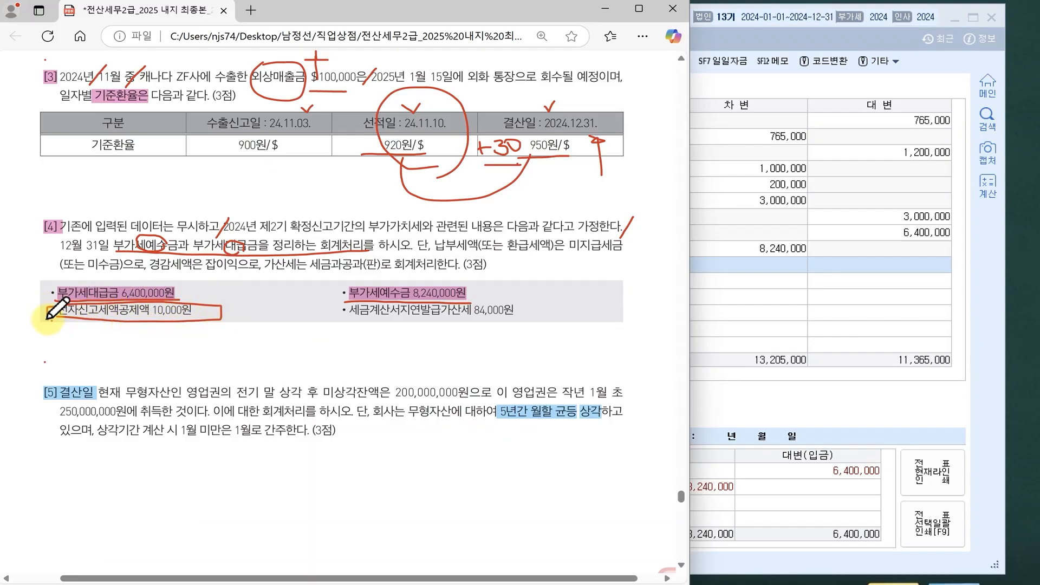
mouse_move(341, 304)
mouse_down()
mouse_move(335, 325)
mouse_move(509, 323)
mouse_move(519, 303)
mouse_move(347, 302)
mouse_move(329, 316)
mouse_up()
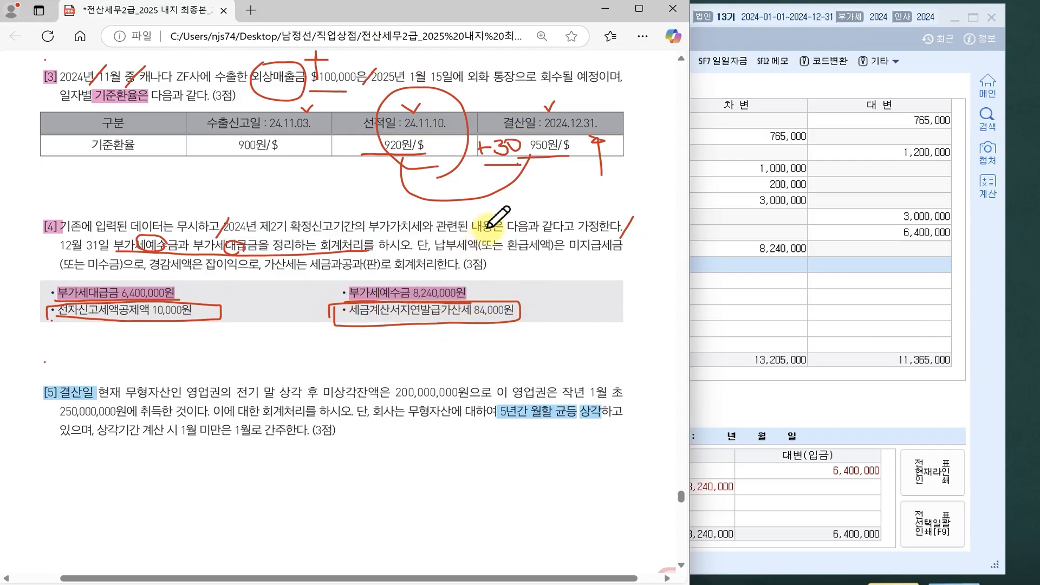
Step: Divide item [4]'s proviso with pen slashes before 단, 경감세액 and 가산세, and draw an arrow from 잡이익 to 전자신고세액공제액
drag(429, 238, 402, 255)
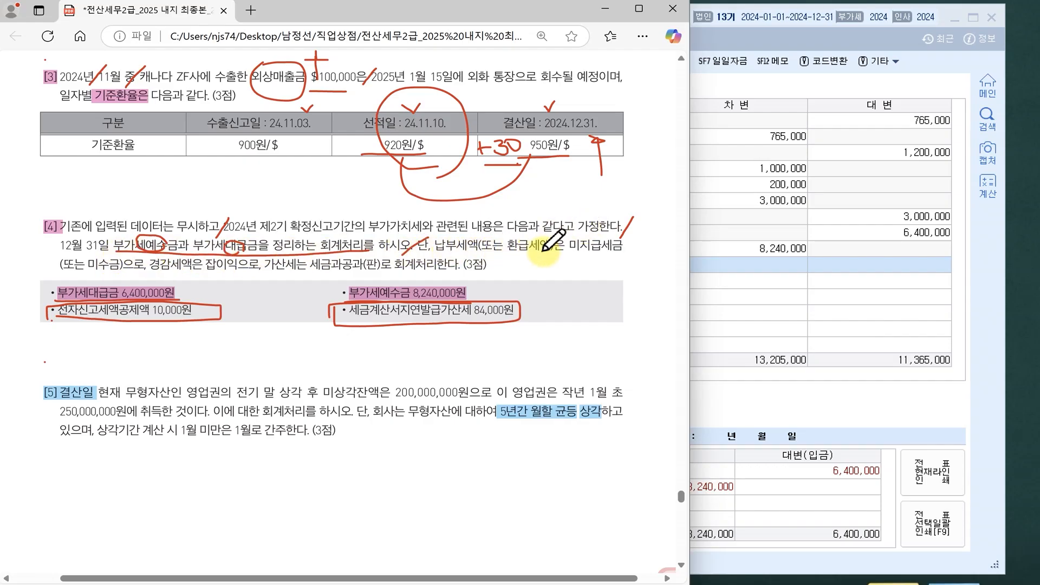
drag(163, 256, 145, 276)
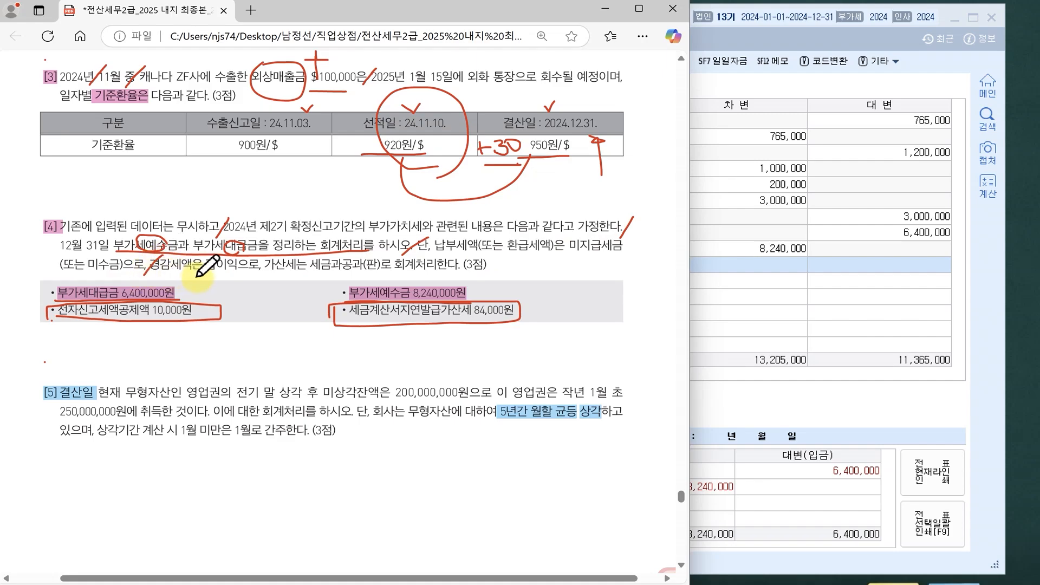
drag(220, 267, 211, 298)
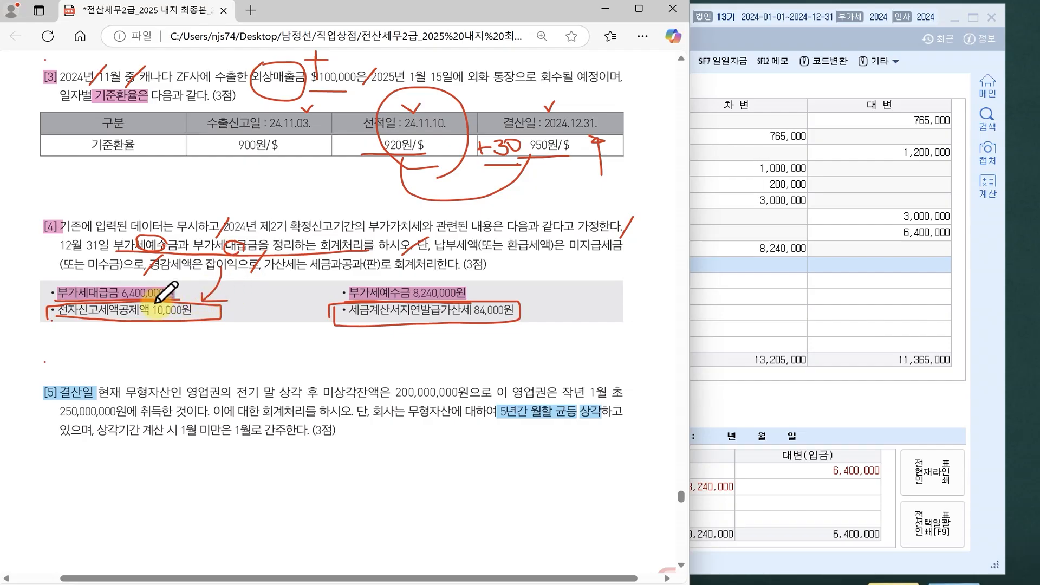
Step: Switch back to 일반전표입력 and add a December 31 대변 line for 잡이익 (0930) with 10,000
click(738, 271)
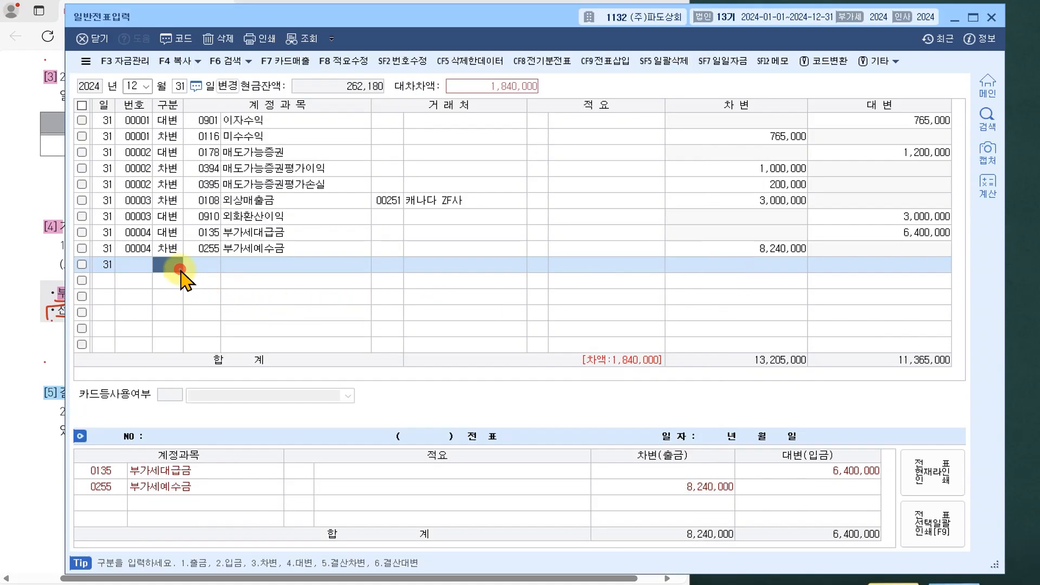
text(4잡이)
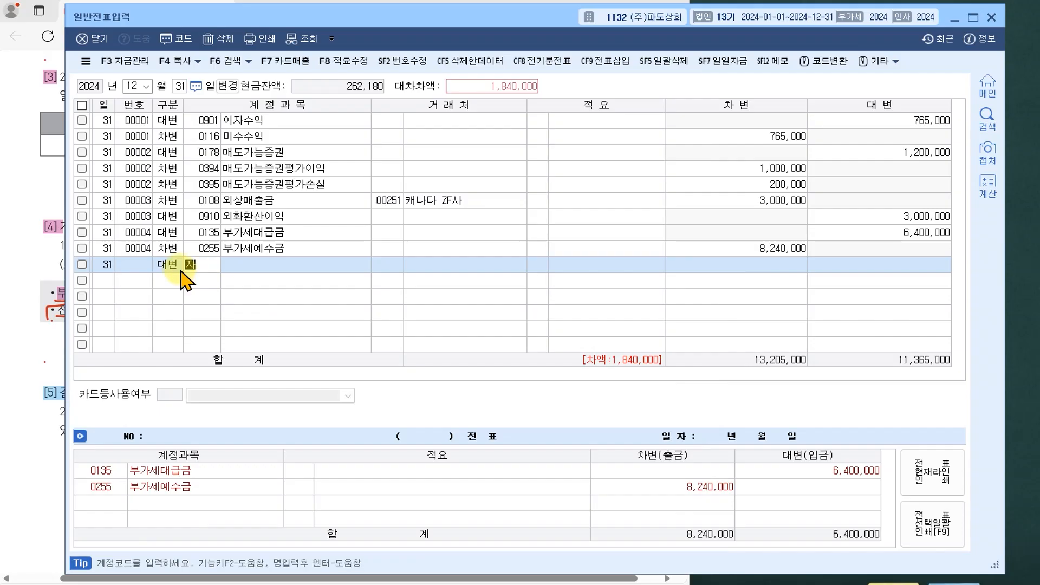
text(익)
key(Return)
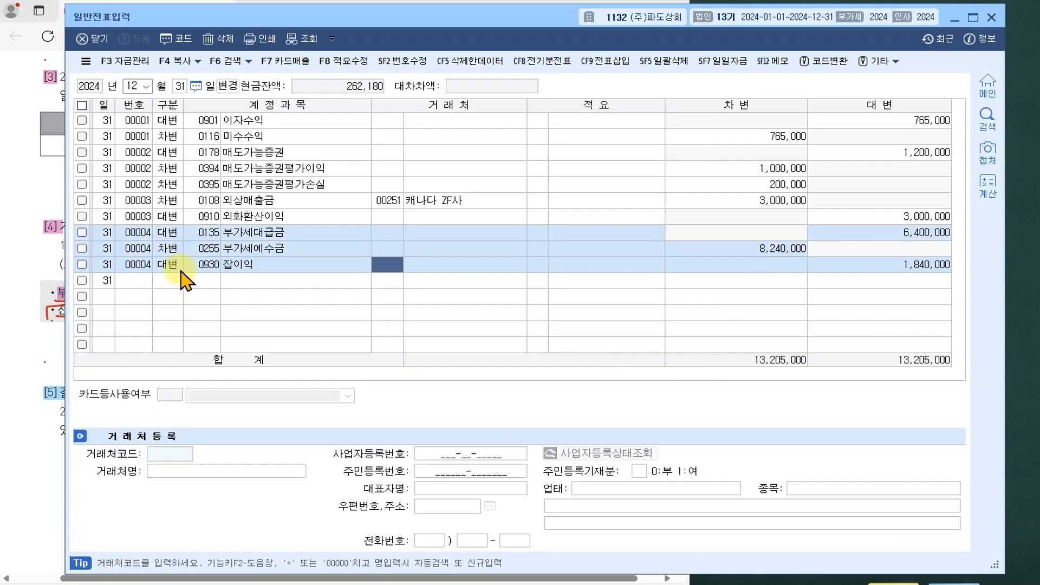
key(Return)
key(Return)
text(10000)
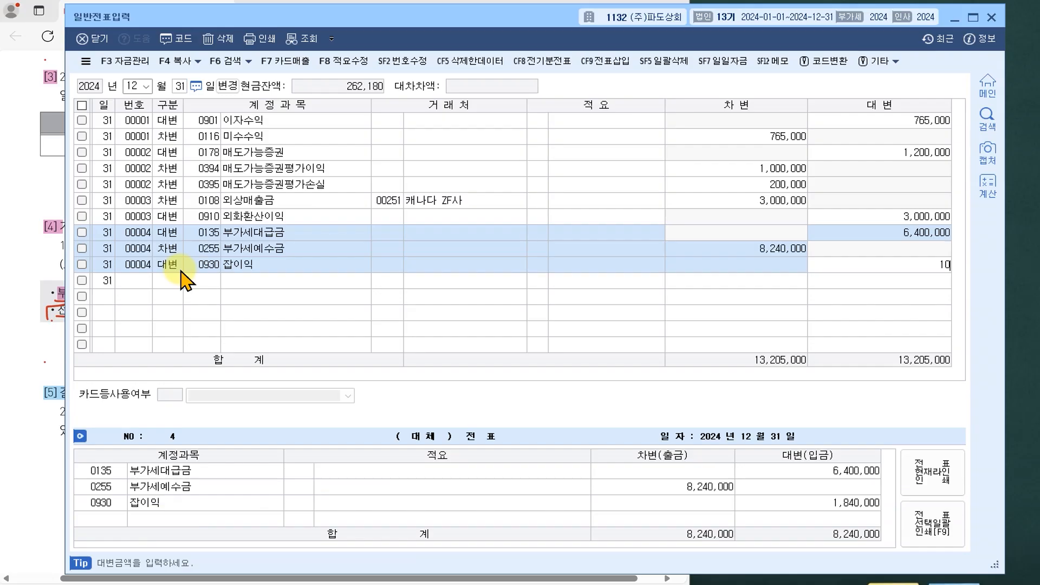
key(Return)
Step: In the problem PDF, highlight item [4]'s 전자신고세액공제액 10,000원, 가산세는 세금과공과(판)로 and 세금계산서지연발급가산세 84,000원 in pink
click(58, 306)
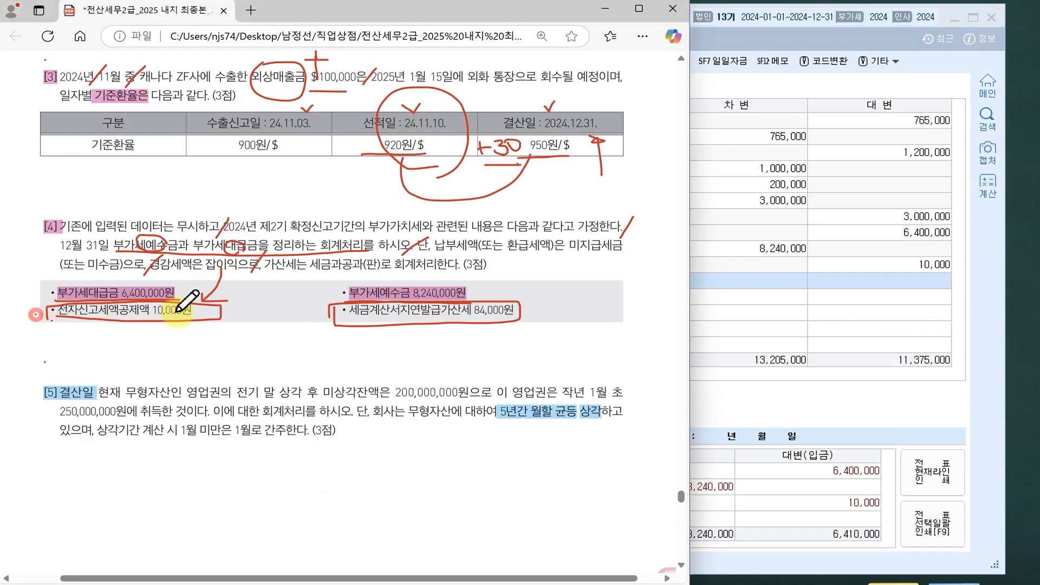
click(54, 65)
drag(47, 309, 192, 311)
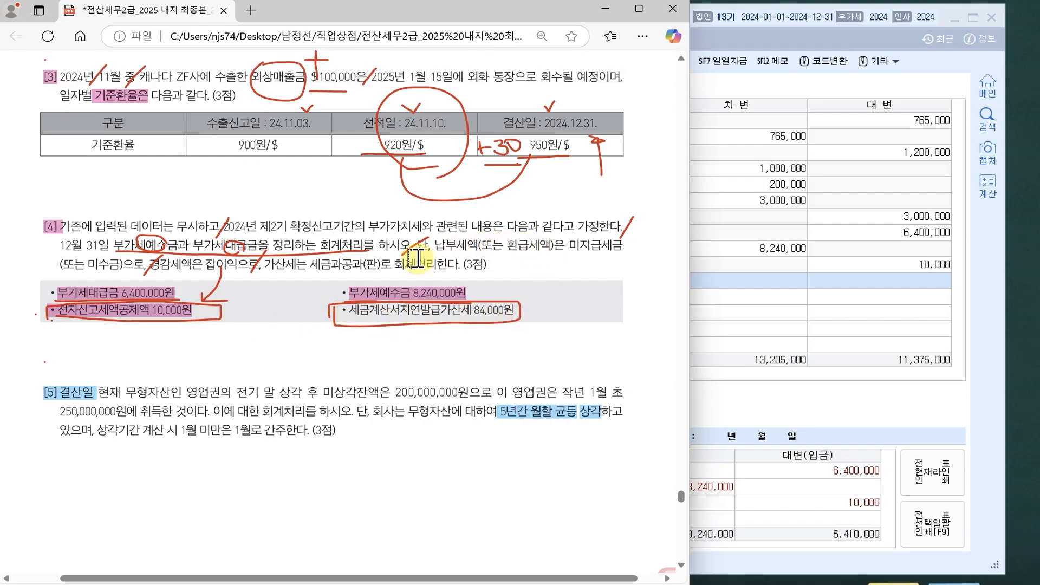
drag(265, 265, 388, 265)
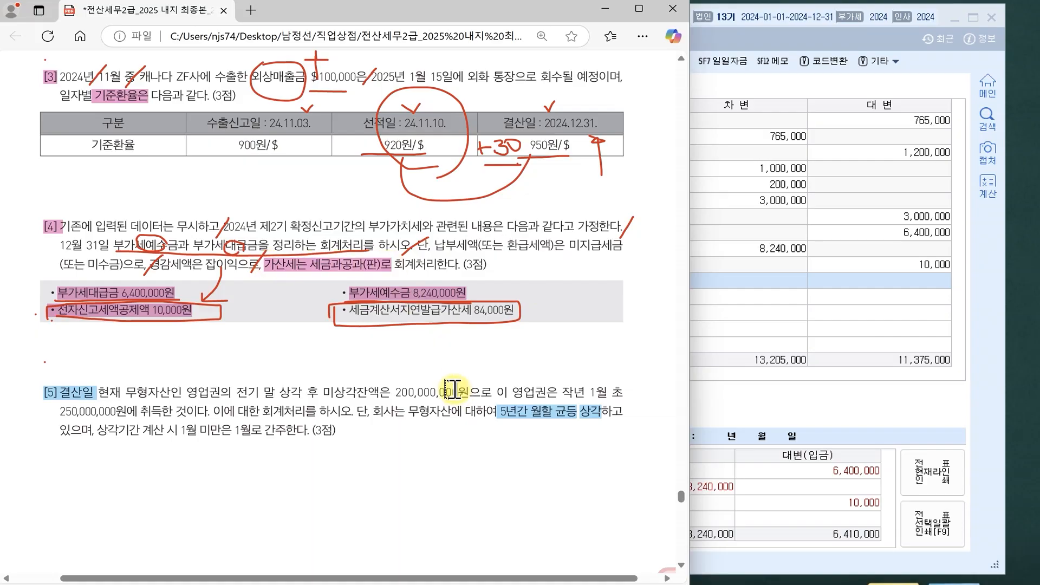
drag(336, 314, 540, 317)
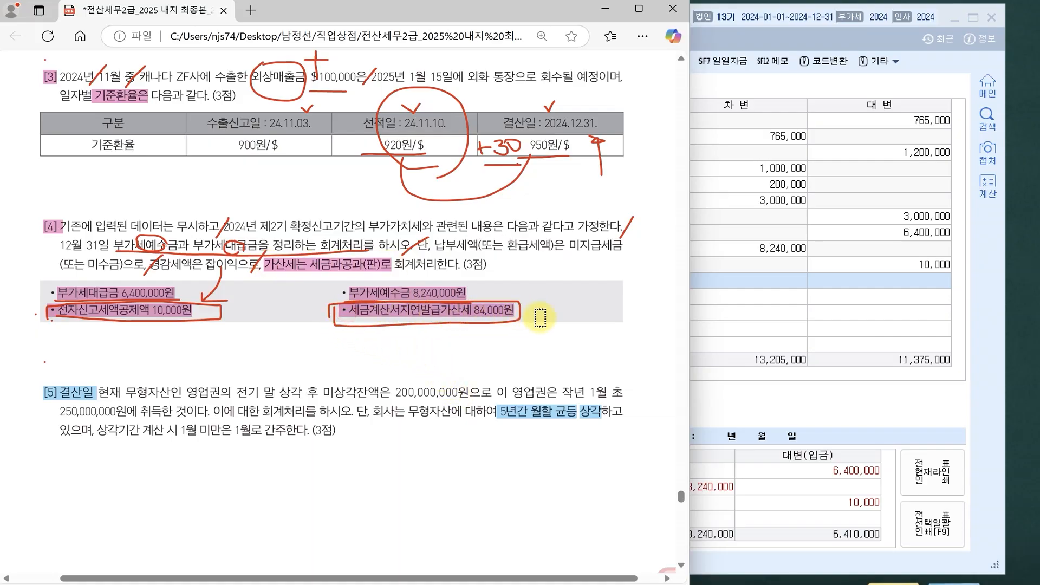
Step: Switch back to 일반전표입력 and start a December 31 차변 line for the 판매관리비 account 세금과공과 (0817)
click(811, 285)
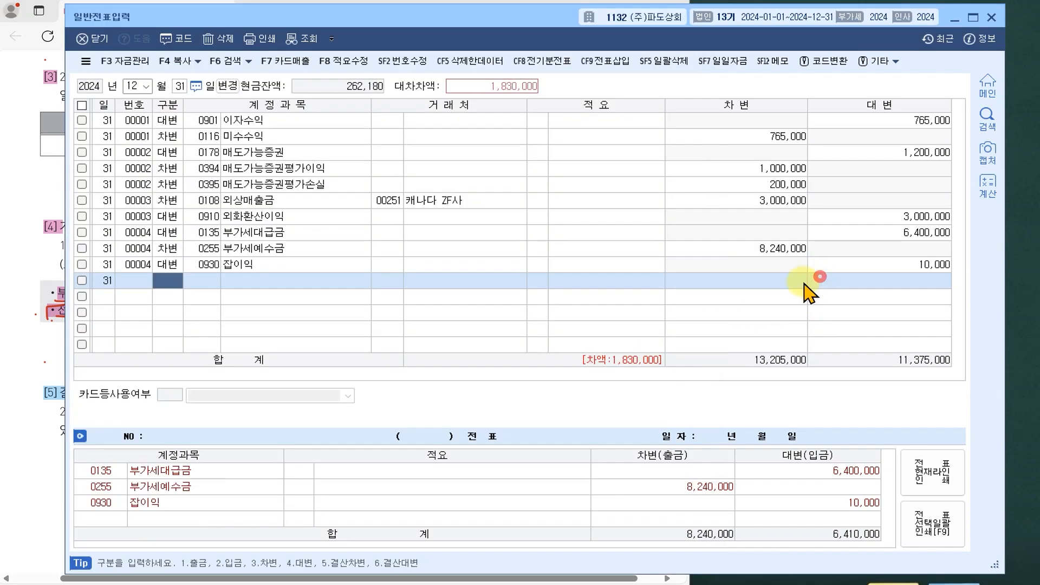
text(3)
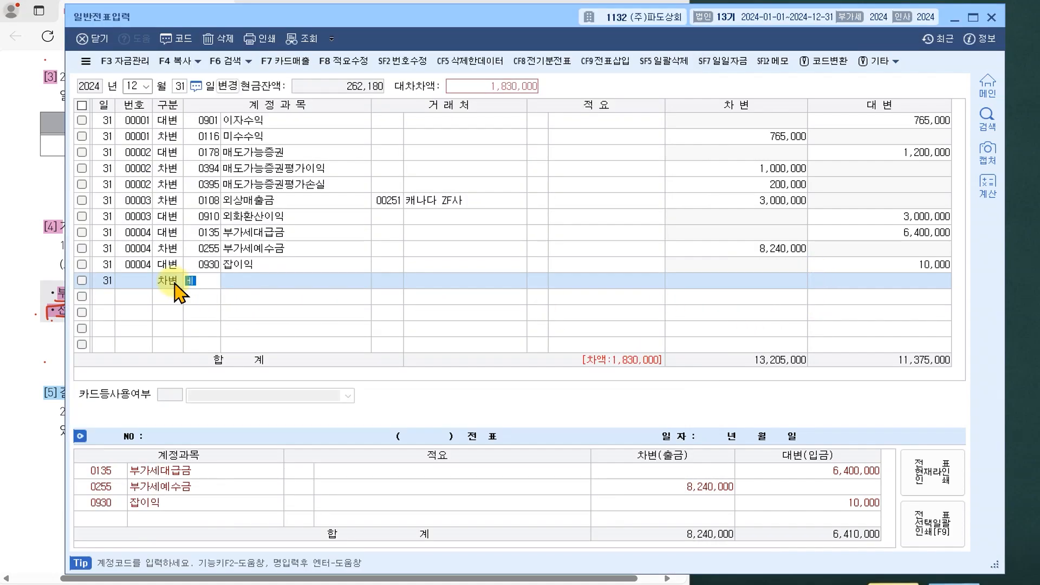
text(세금)
key(Return)
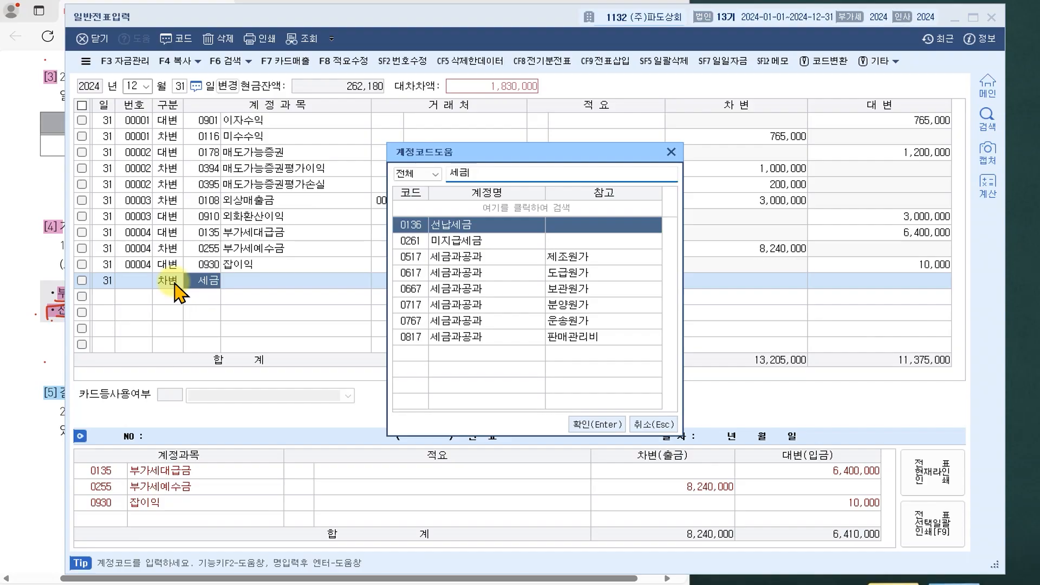
key(Down)
key(Down)
key(Down)
key(Down)
key(Down)
key(Down)
key(Down)
key(Return)
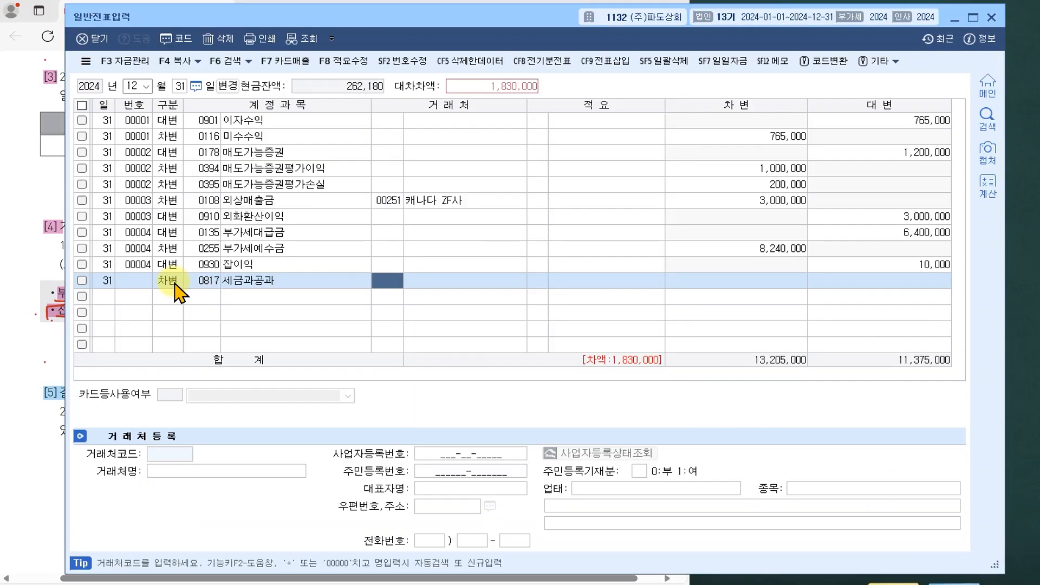
Step: Enter 84,000 as the 세금과공과 line's debit amount, leaving its 거래처 and 적요 blank
key(Return)
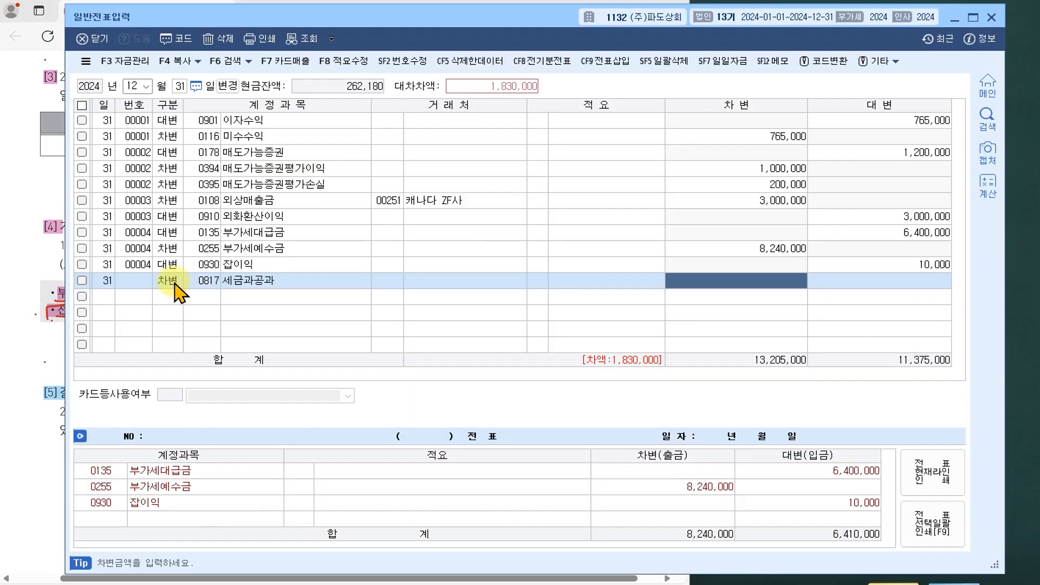
text(84)
key(Return)
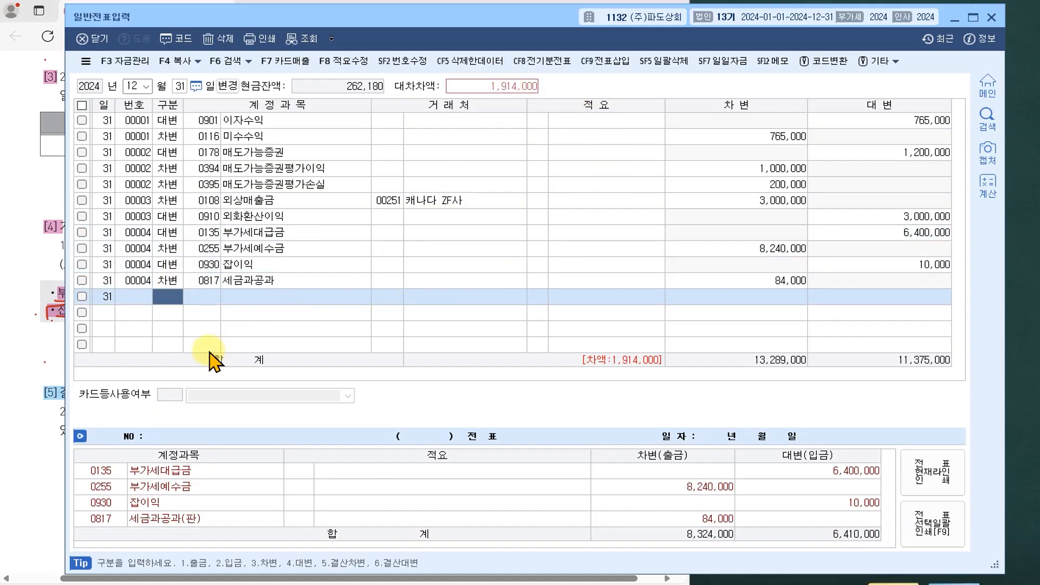
Step: Check the account entries of the 잡이익 and 세금과공과 lines, returning to the blank voucher line
click(269, 265)
click(273, 282)
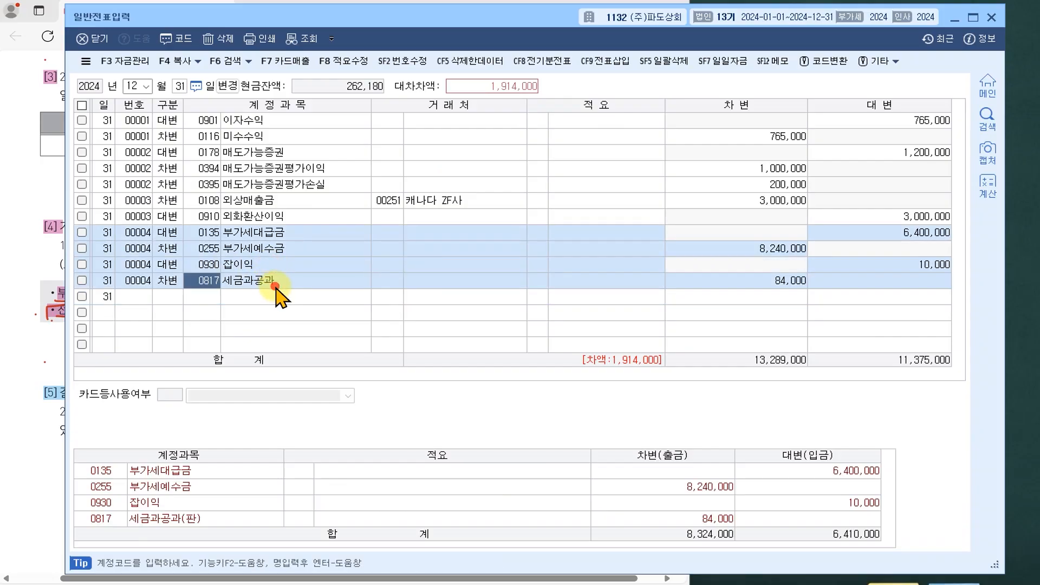
click(209, 281)
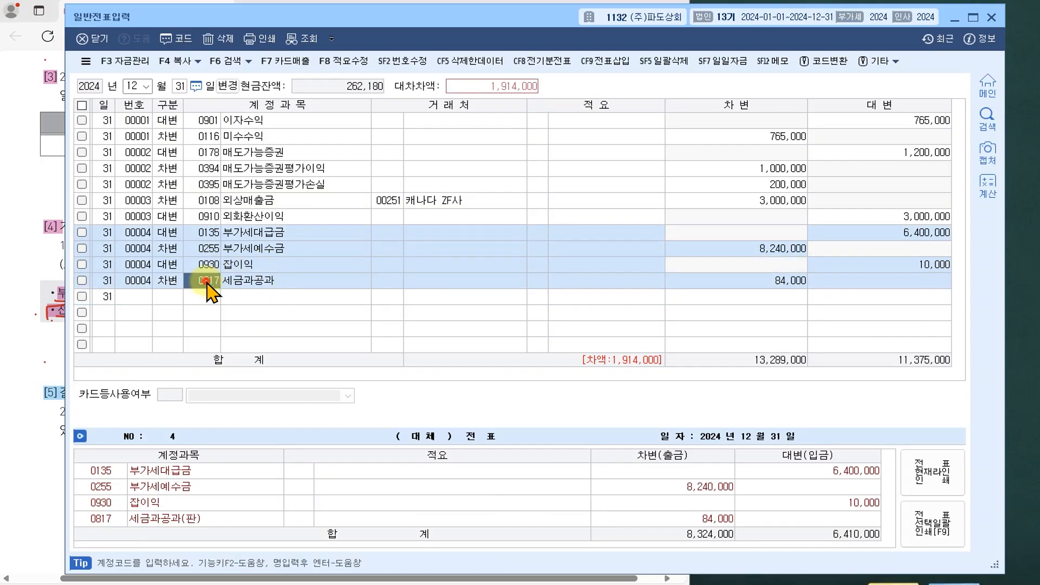
click(163, 297)
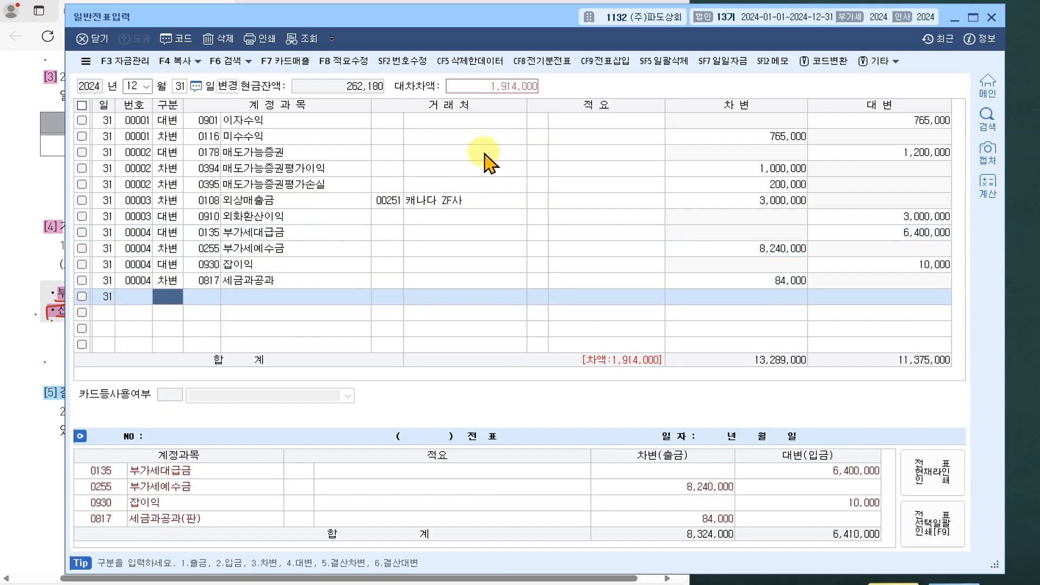
click(175, 298)
text(4)
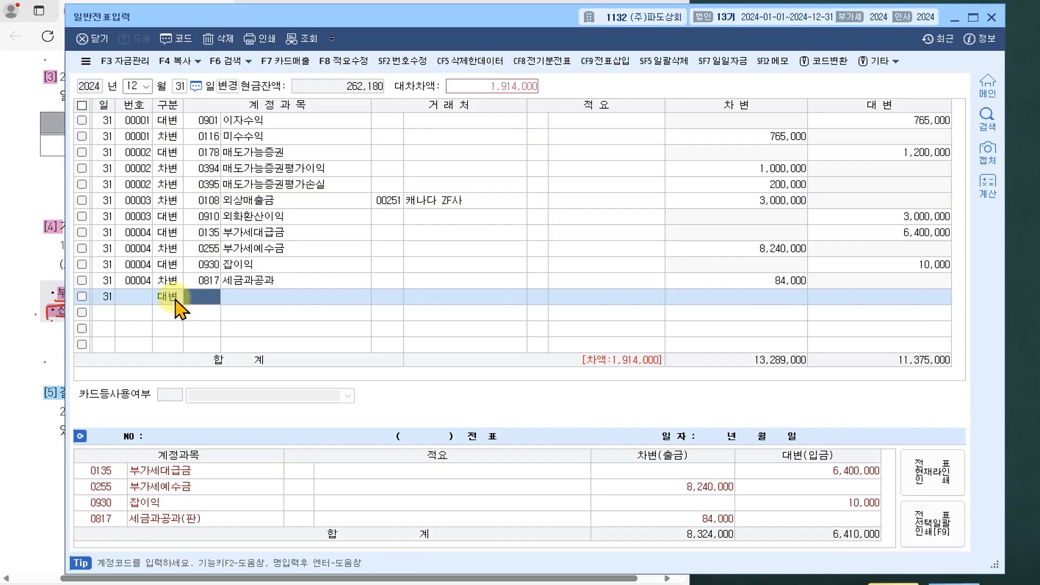
text(미지)
key(Return)
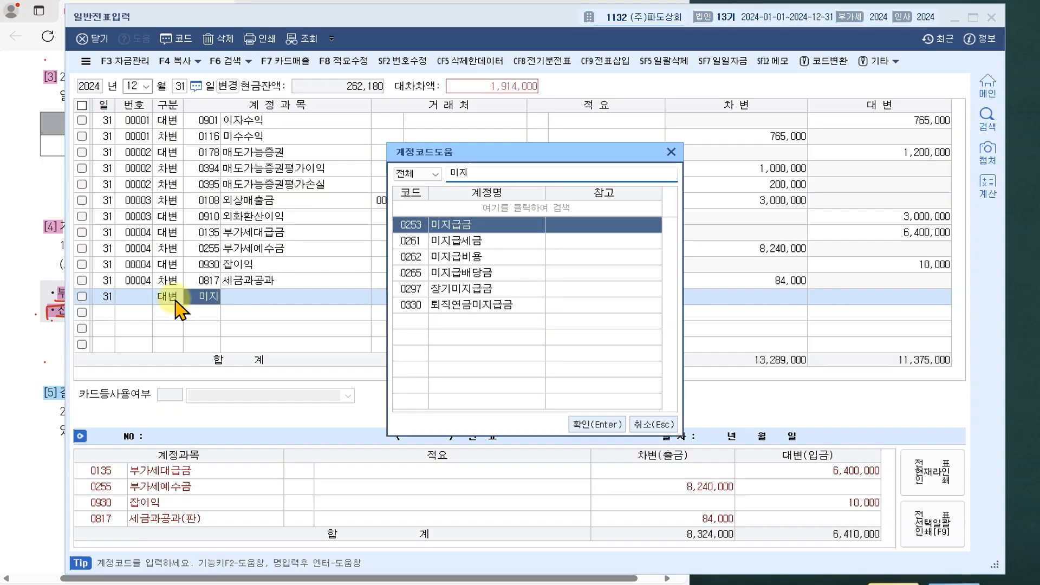
key(Down)
key(Down)
key(Down)
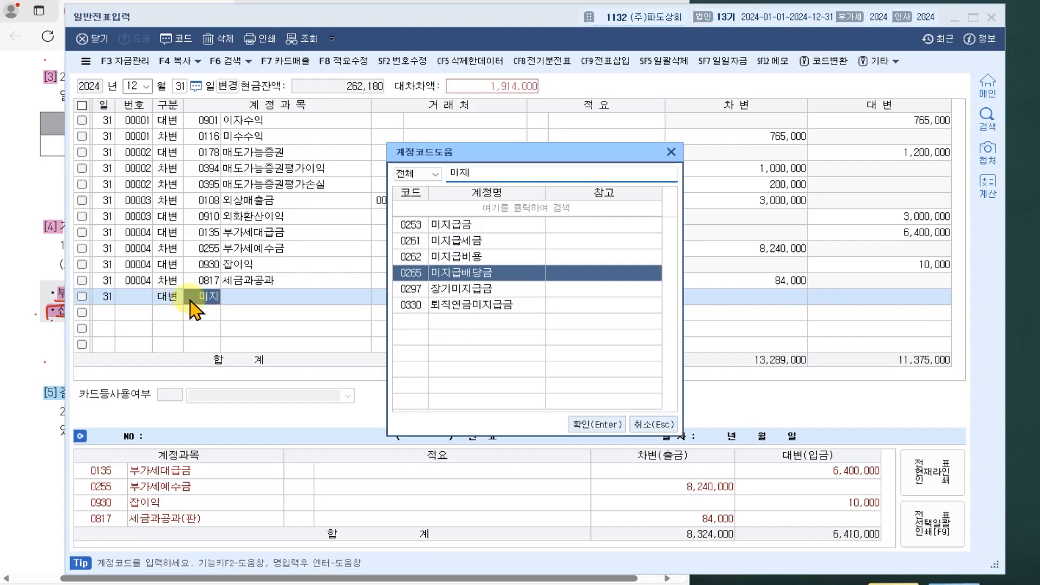
click(672, 152)
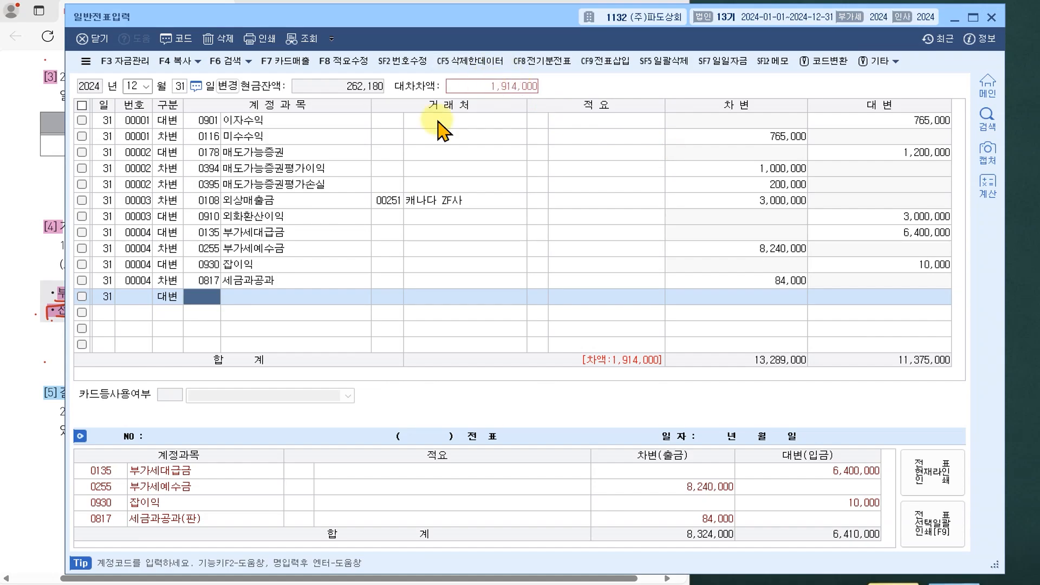
click(168, 298)
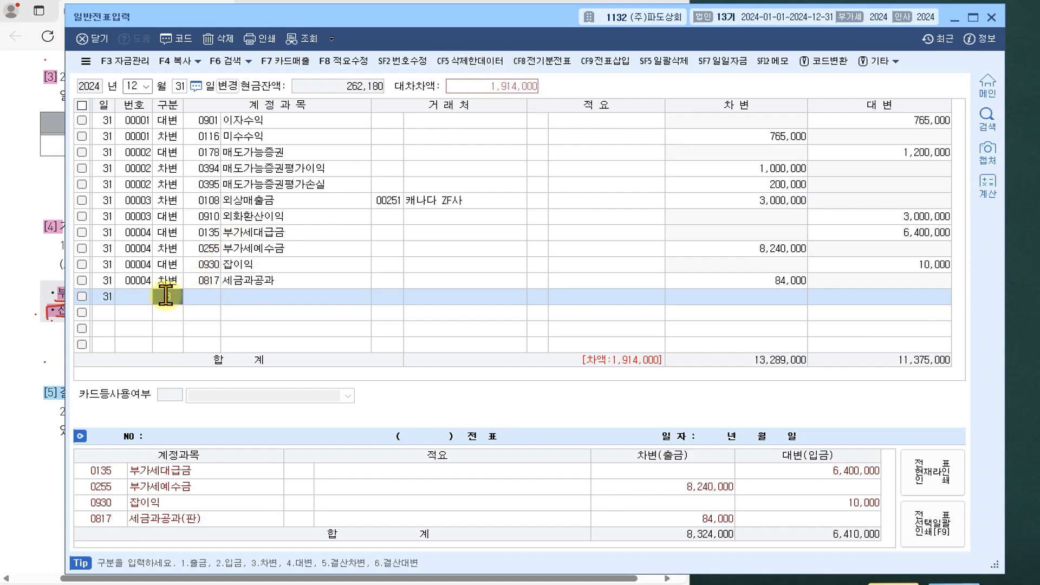
Step: Start a December 31 차변 line for the account 미지급세금 (0261), leaving its 거래처 and 적요 blank
key(3)
text(미지)
key(Return)
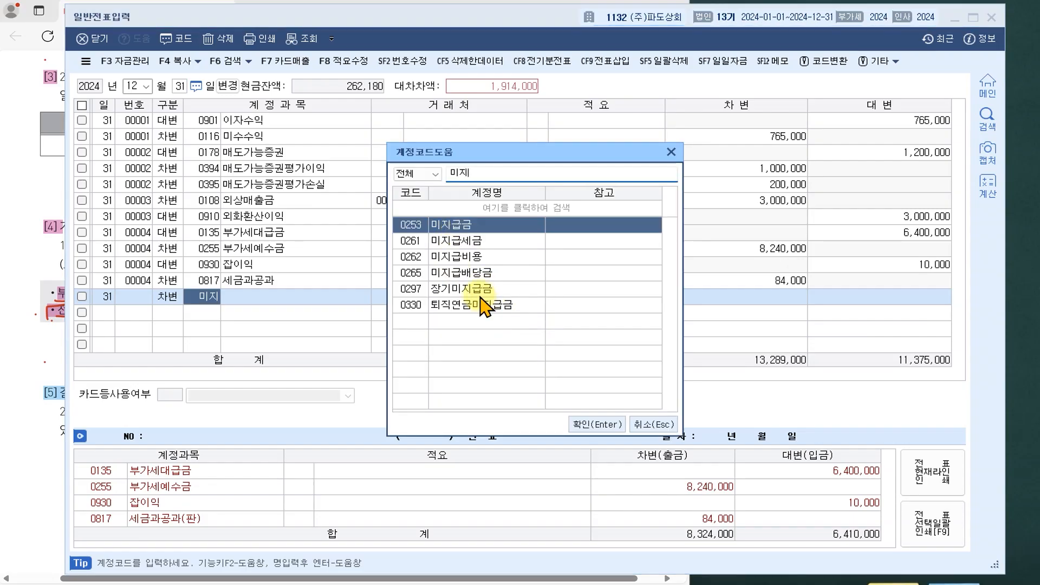
click(470, 240)
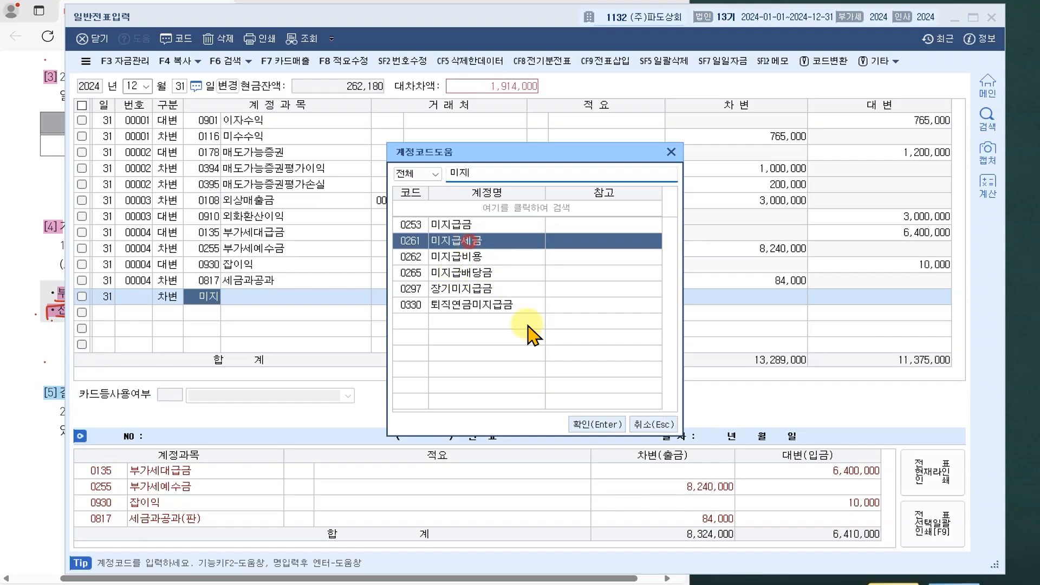
click(597, 424)
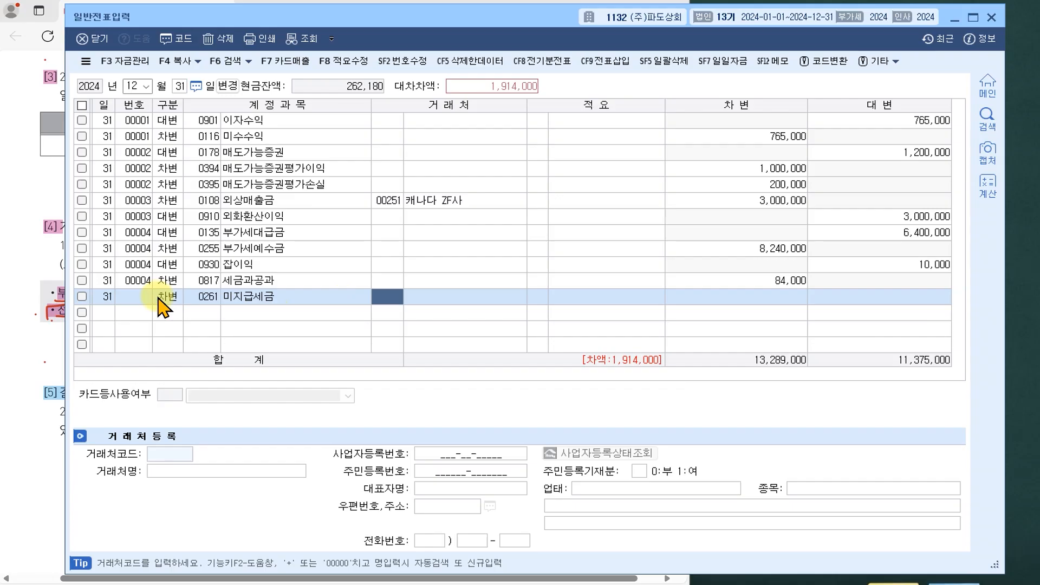
key(Return)
key(Return)
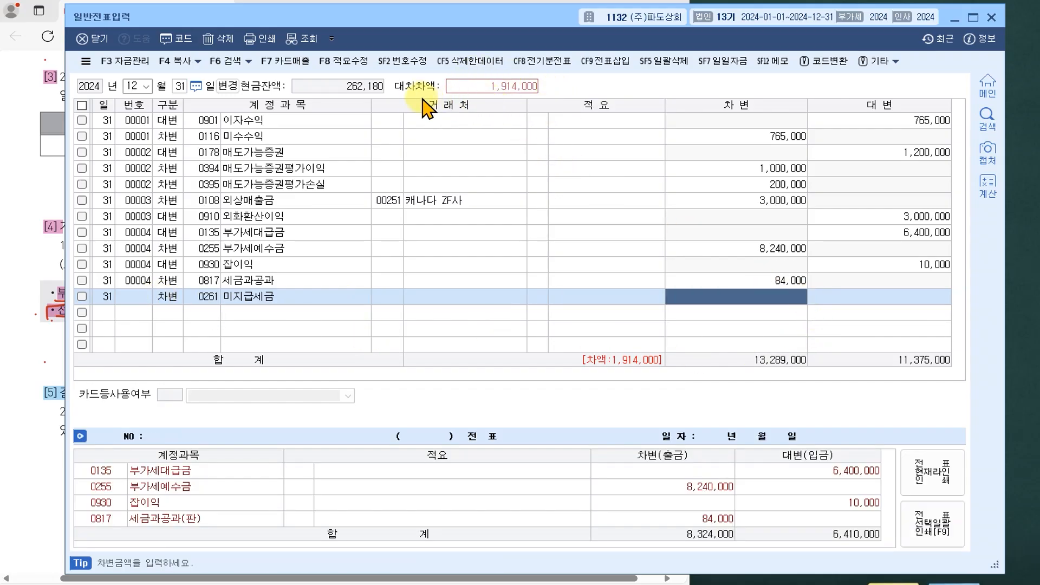
Step: Enter the 대차차액 of 1,914,000 as the 미지급세금 line's amount
click(461, 88)
click(424, 87)
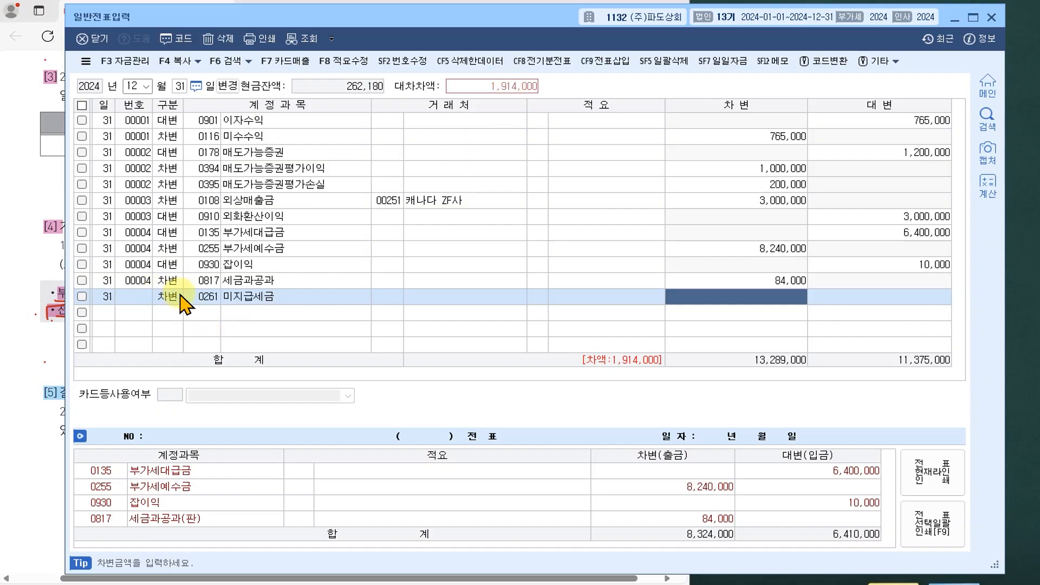
text(1)
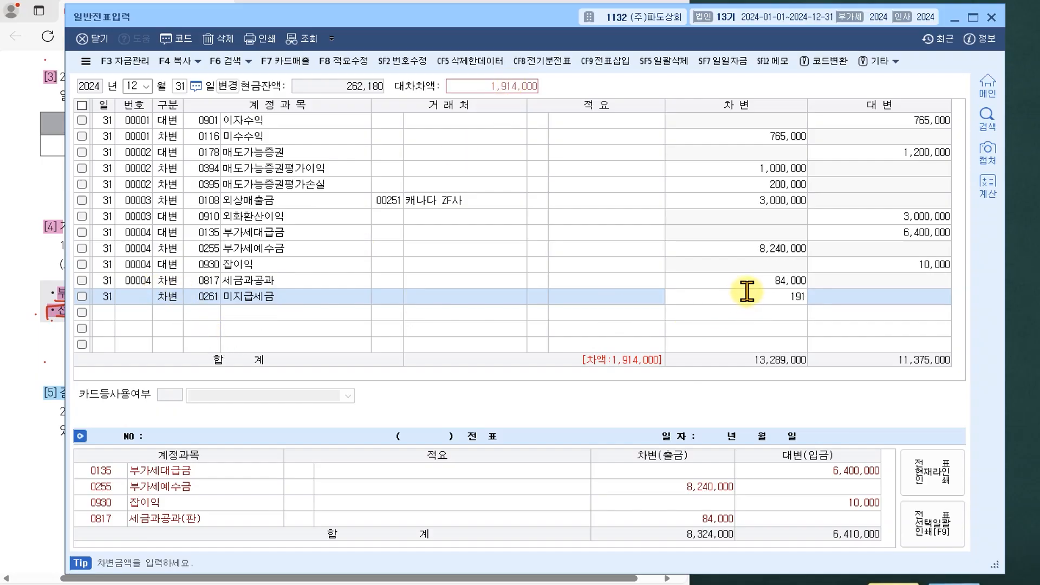
text(,914,000)
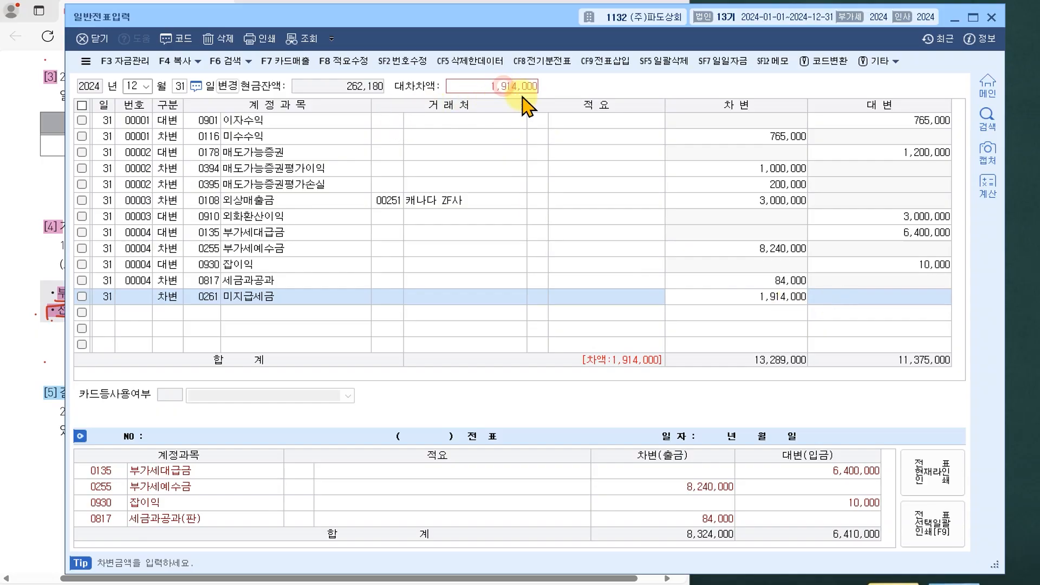
key(Return)
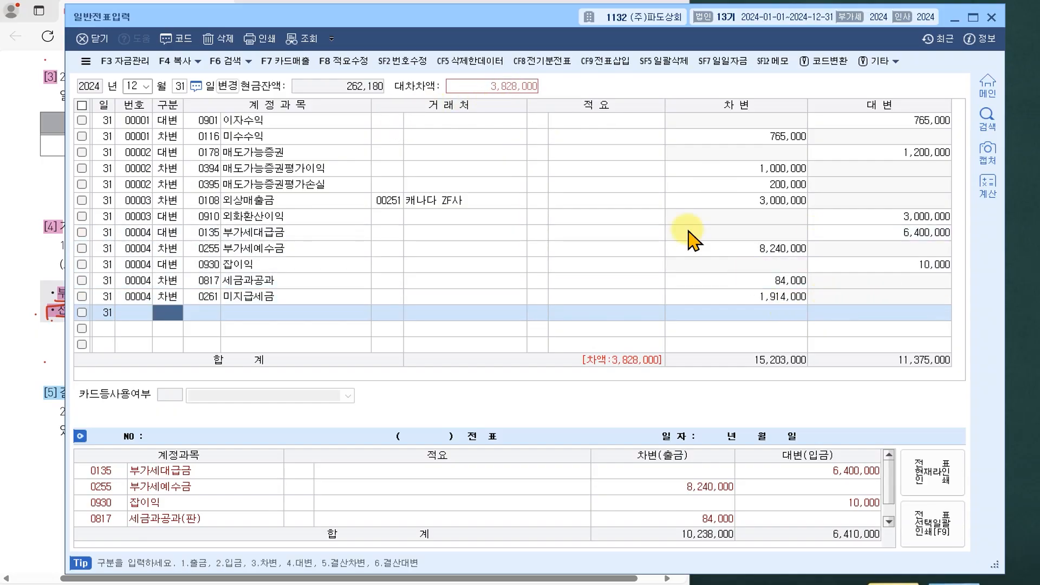
Step: Change the 미지급세금 line's 구분 from 차변 to 대변 and return to the blank voucher line
click(167, 297)
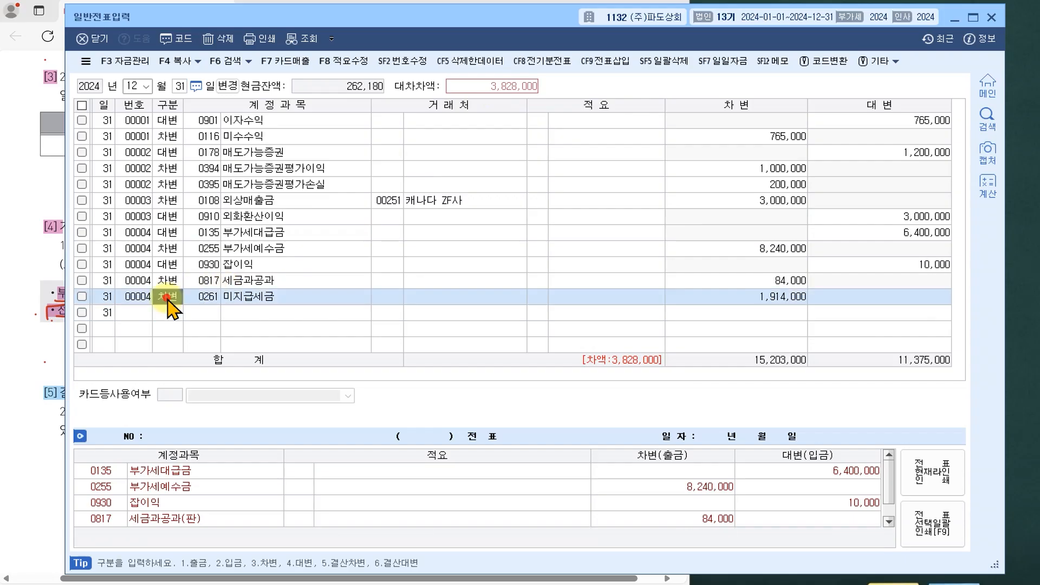
text(4)
key(Return)
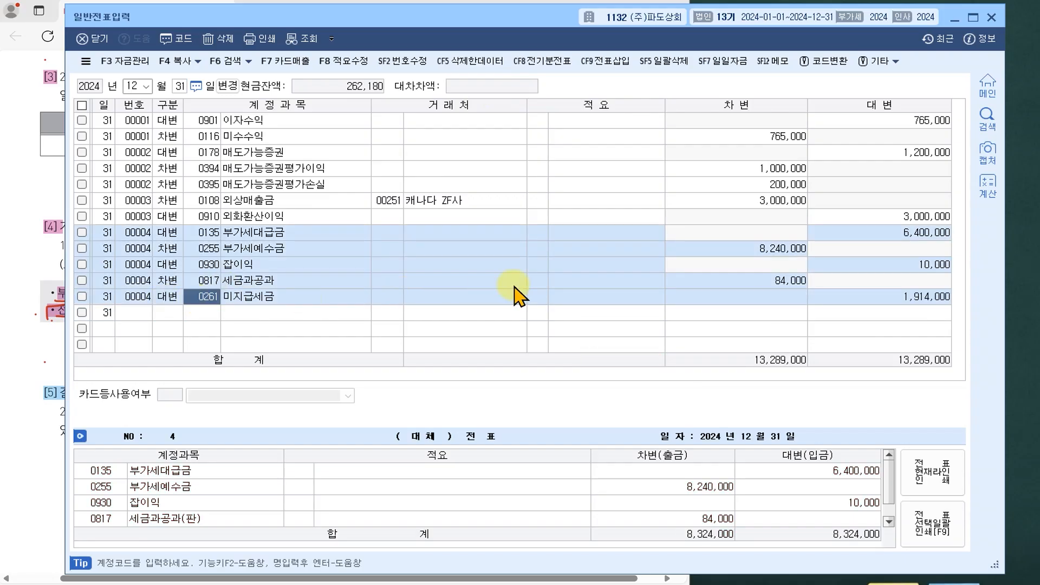
key(Return)
key(Return)
key(Return)
key(Return)
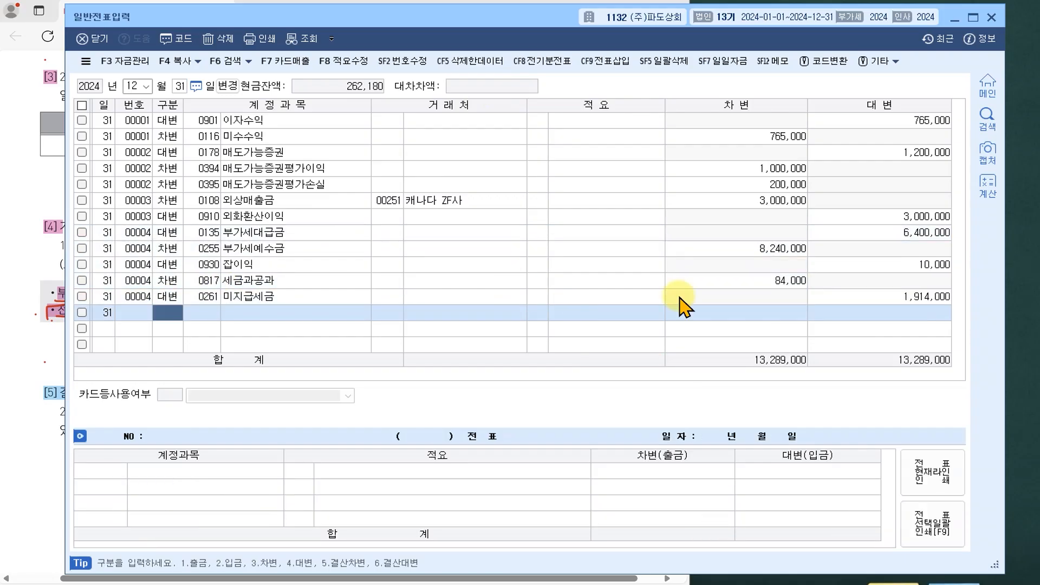
Step: Review the 미지급세금 line's 대변 entry and the account codes of the 잡이익 and 세금과공과 lines
click(825, 300)
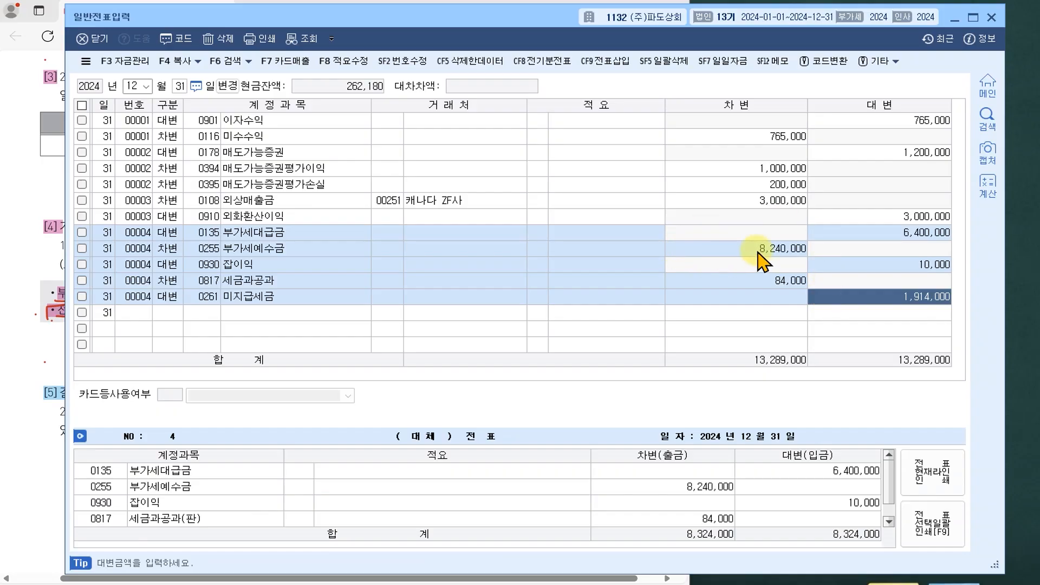
click(172, 298)
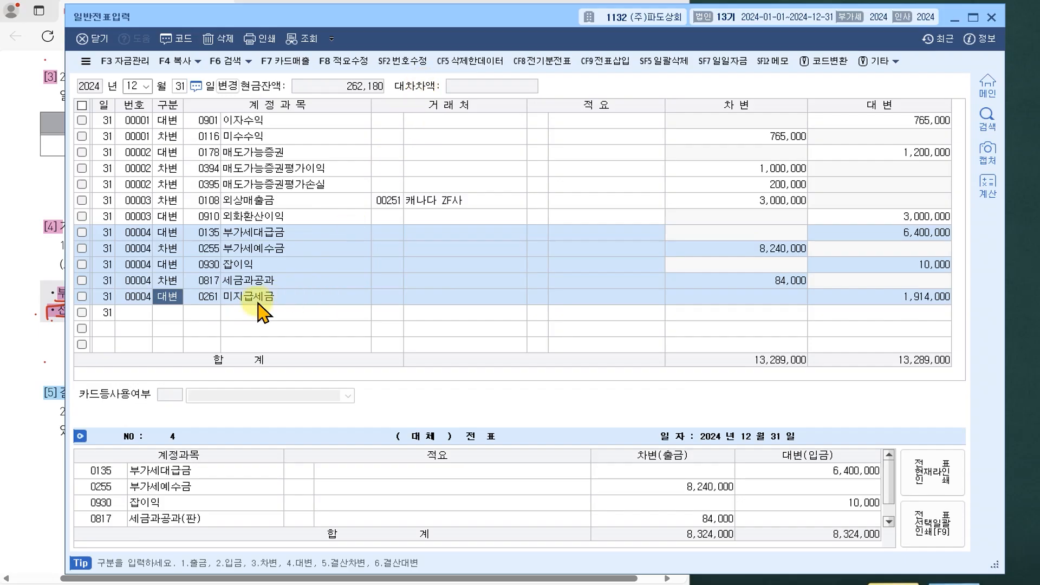
key(Return)
key(Return)
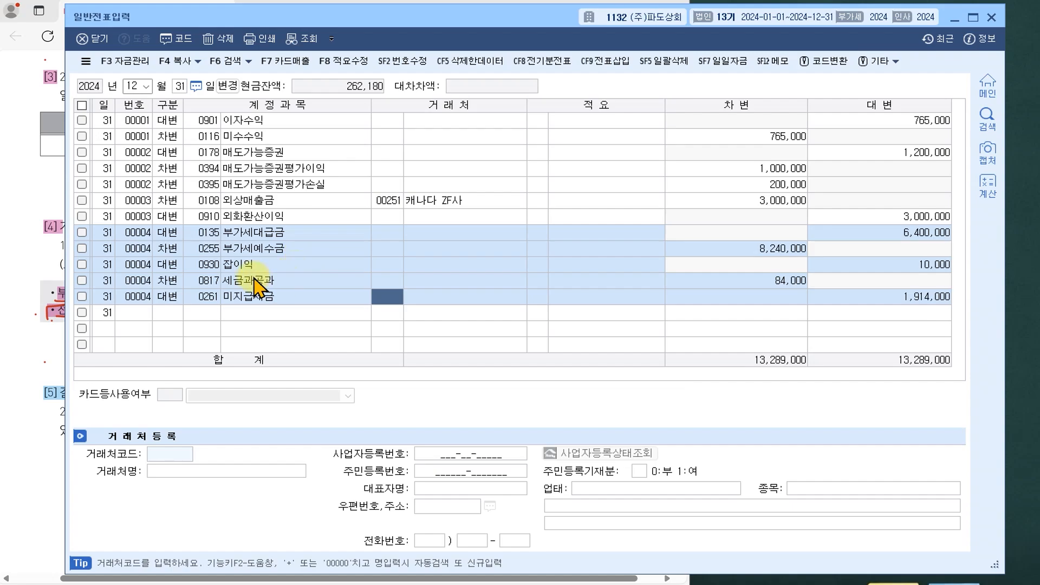
click(226, 266)
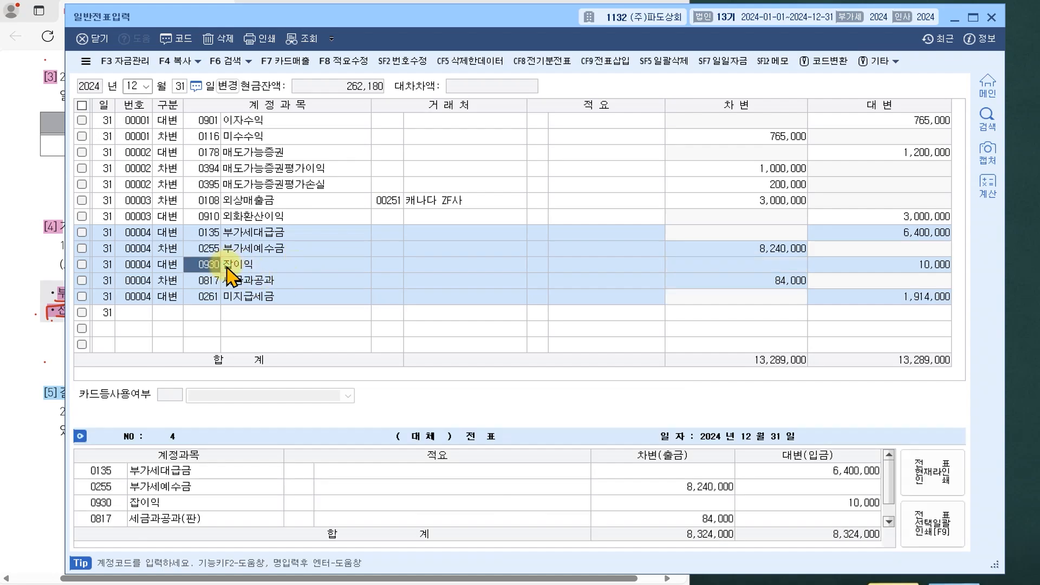
click(259, 279)
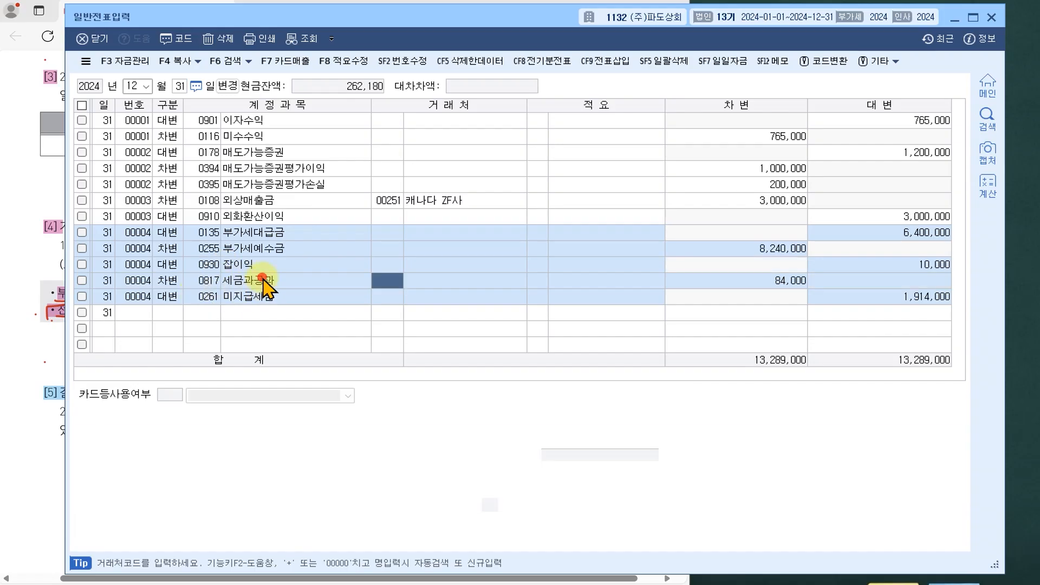
click(210, 281)
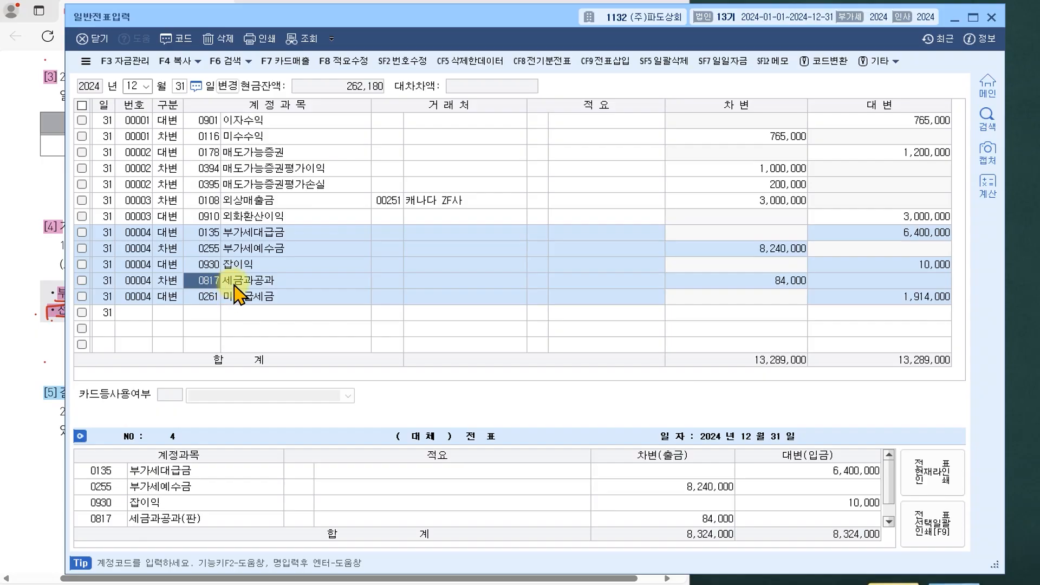
click(217, 265)
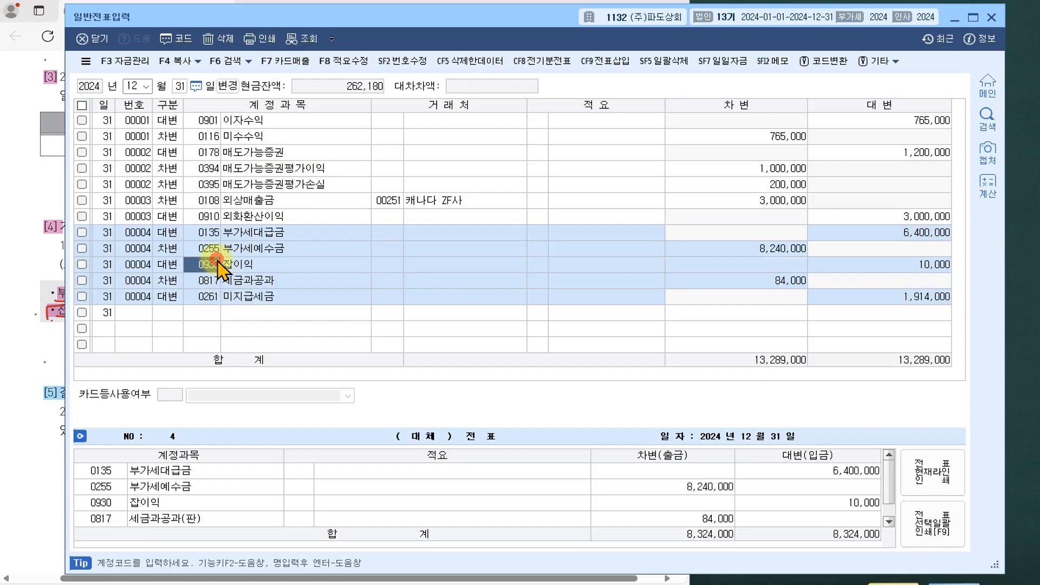
click(214, 280)
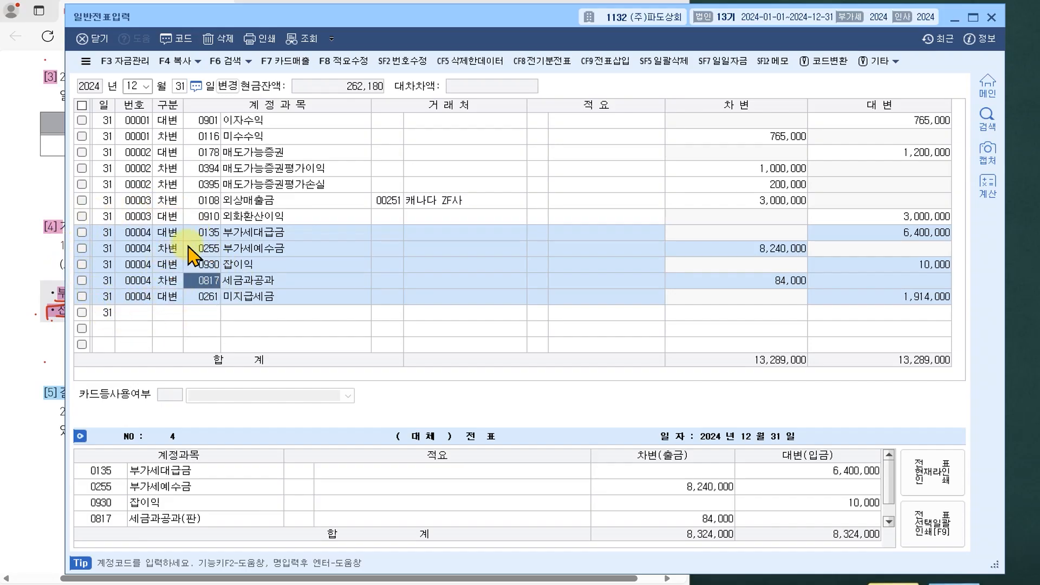
Step: Recheck voucher 00004's account lines from 부가세대급금 to 미지급세금 against item [4] in the problem PDF
click(234, 231)
click(238, 248)
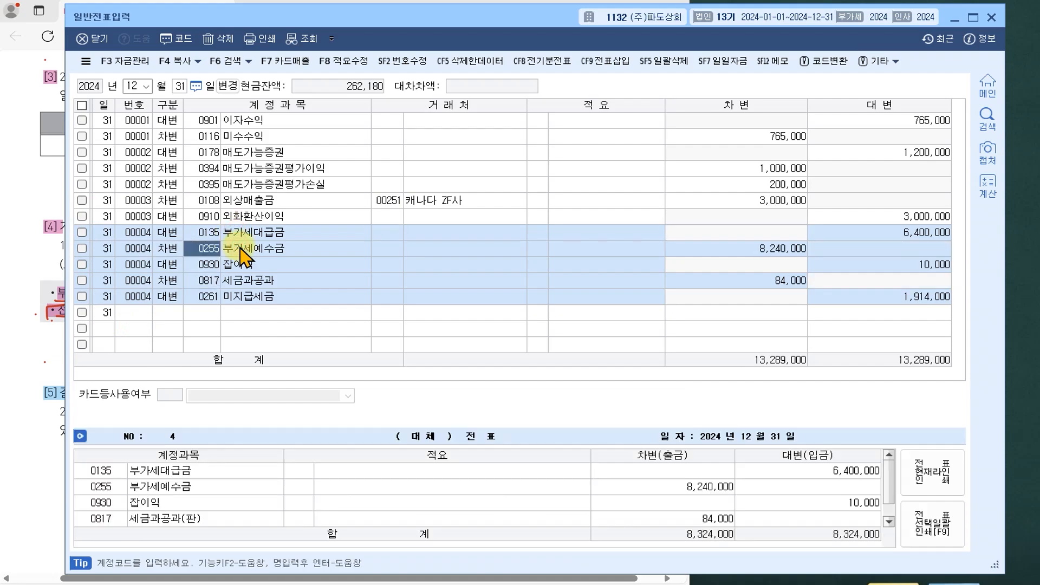
click(249, 265)
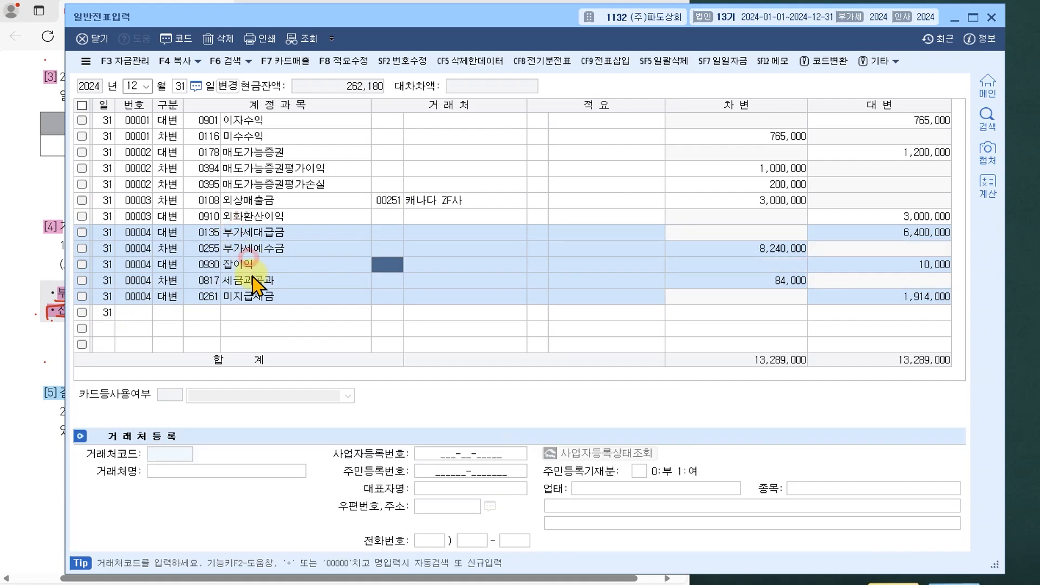
click(252, 265)
click(253, 265)
click(252, 279)
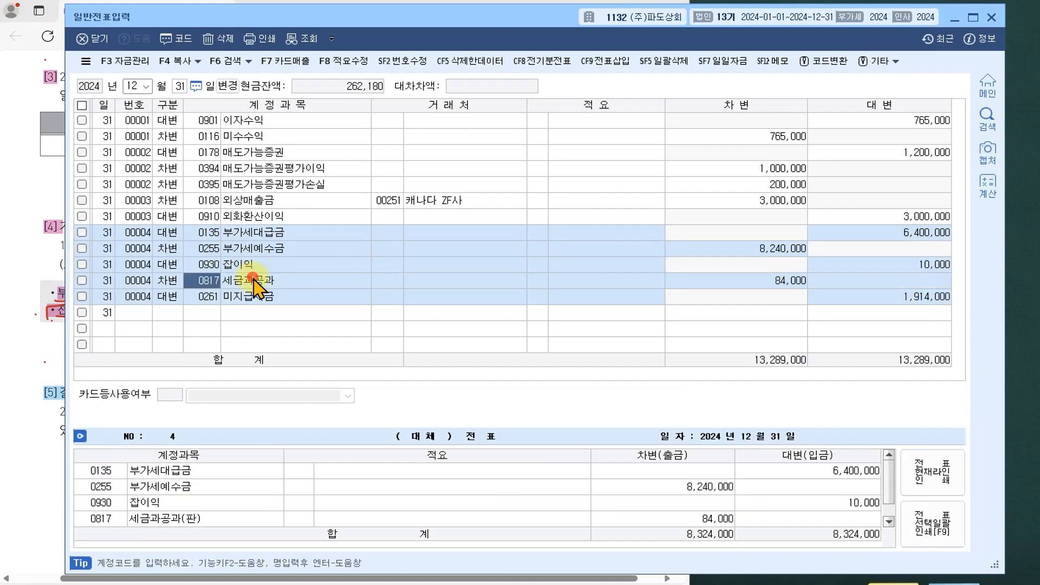
click(388, 298)
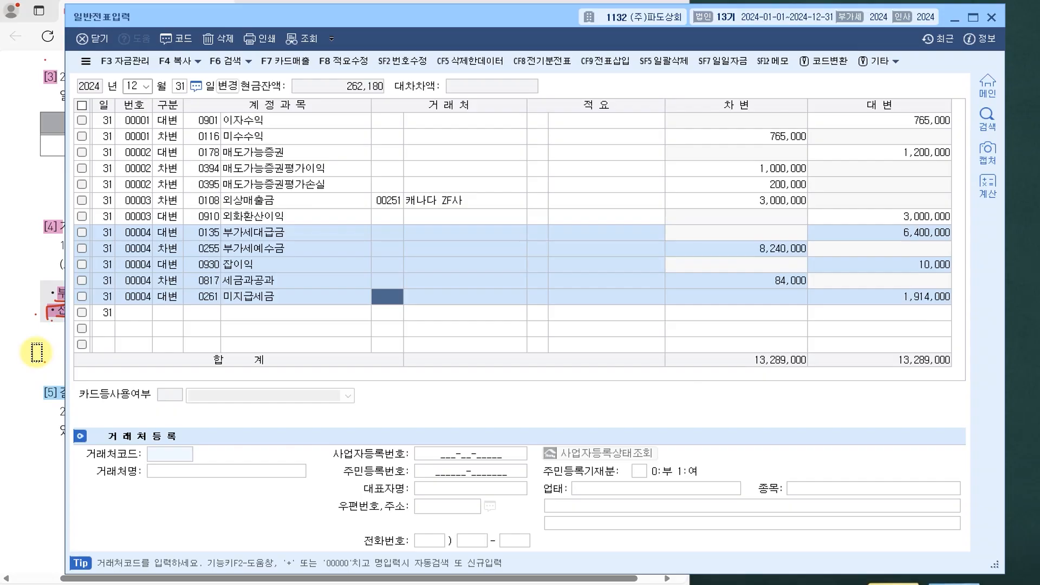
click(37, 353)
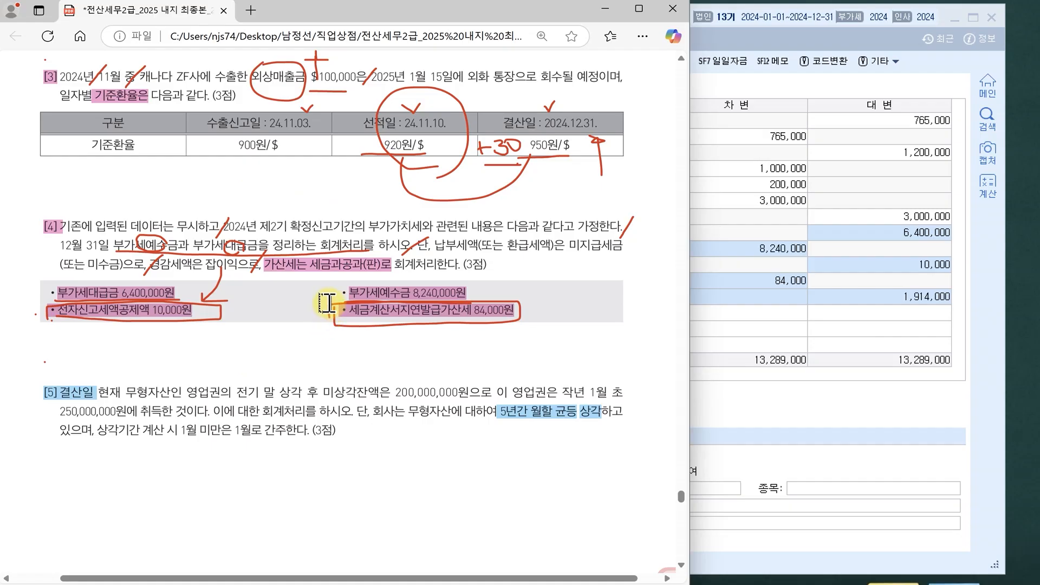
click(861, 296)
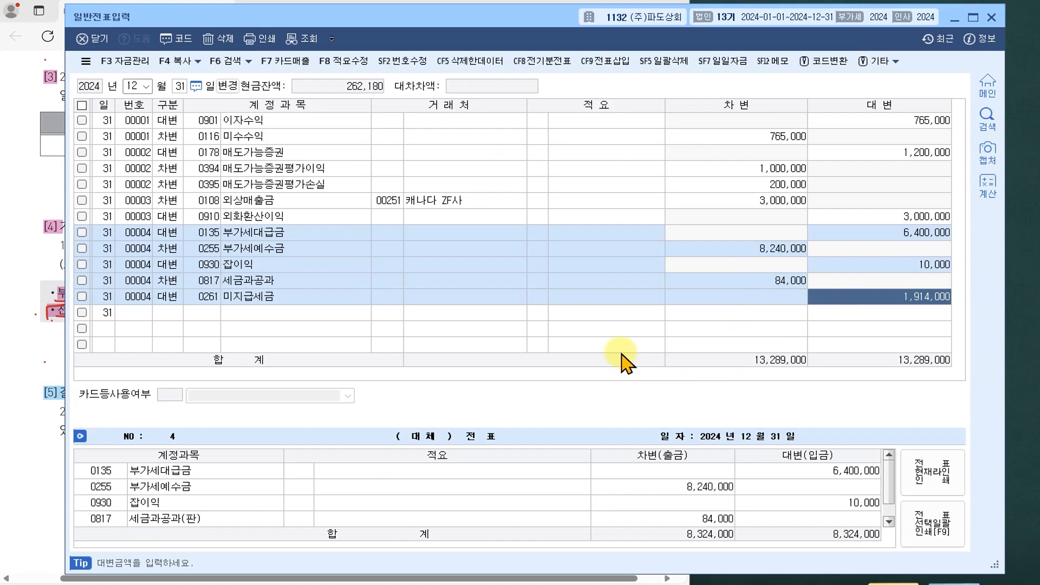
Step: Close 일반전표입력 and bring item [5] about 영업권 amortization into view in the problem PDF
click(97, 39)
click(97, 39)
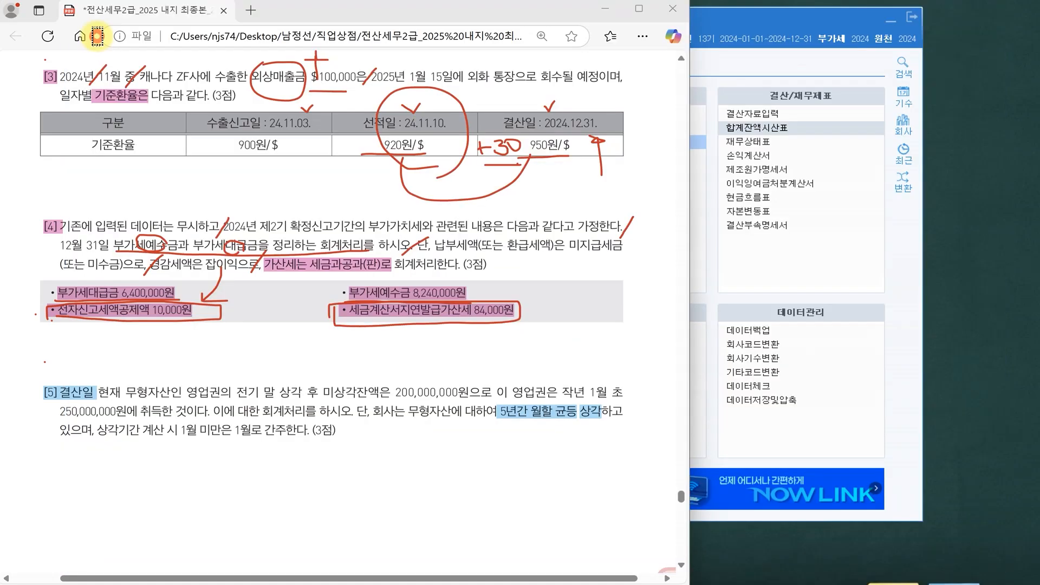
scroll(124, 420, down, 1)
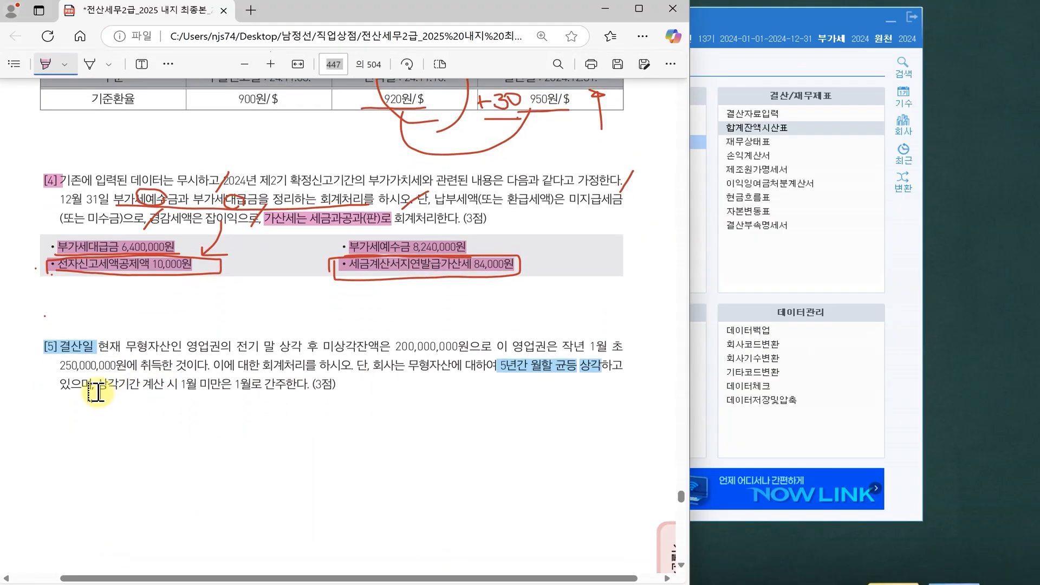
Step: Switch back to 케이렙 and load 결산자료입력 for the period 2024년 01월 to 2024년 12월
click(797, 282)
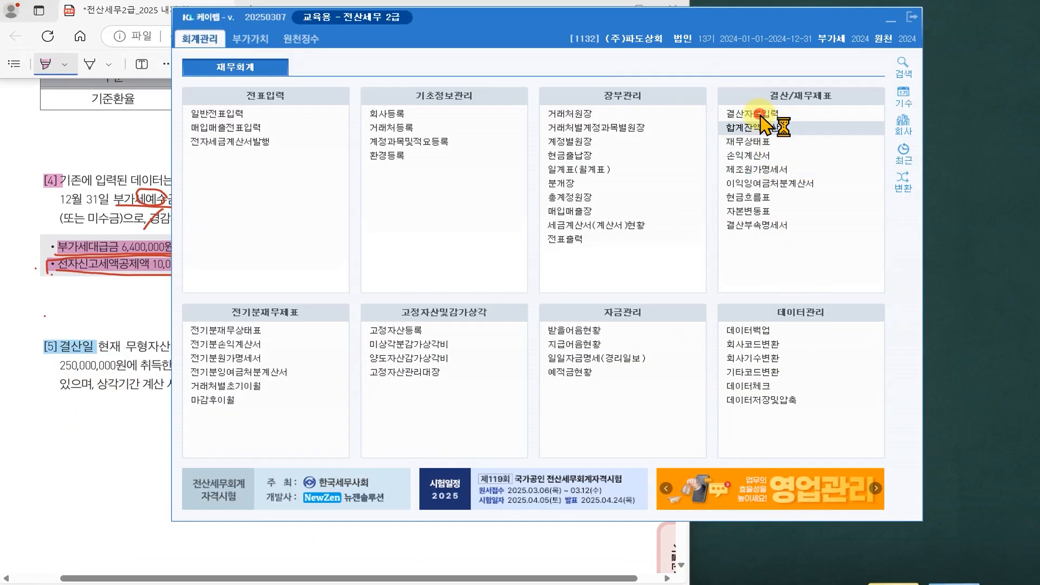
click(737, 114)
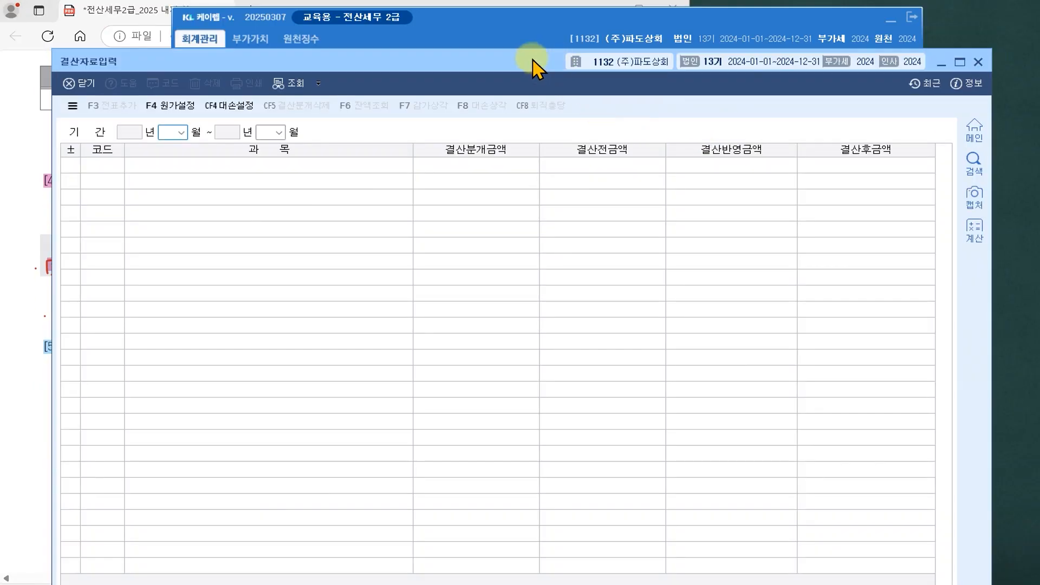
drag(531, 60, 528, 17)
text(1)
key(Return)
text(12)
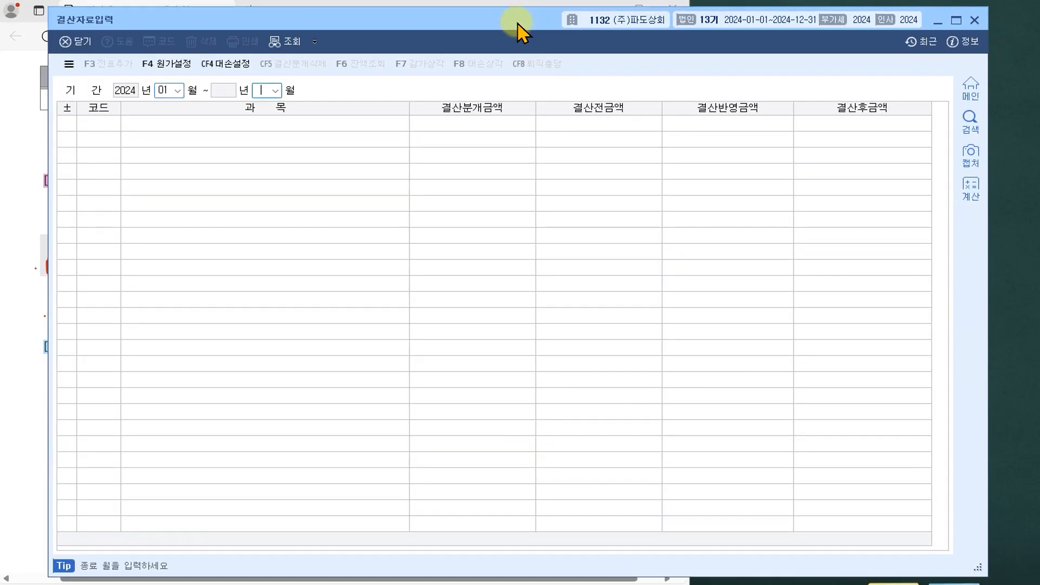
key(Return)
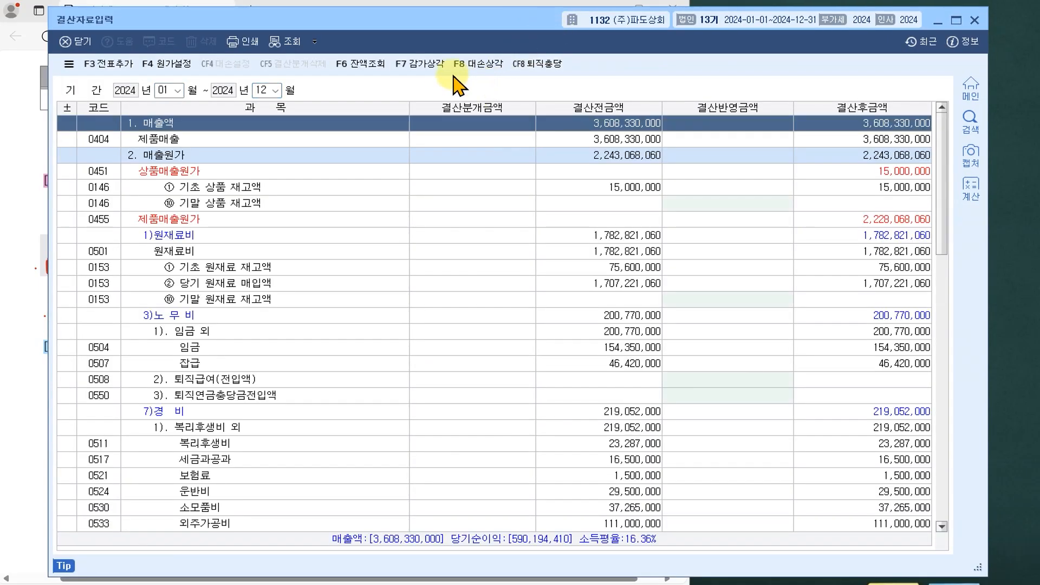
Step: Check the 감가상각 window without applying it and locate the 영업권 line under 무형자산상각비 in 판매비와 일반관리비
click(419, 64)
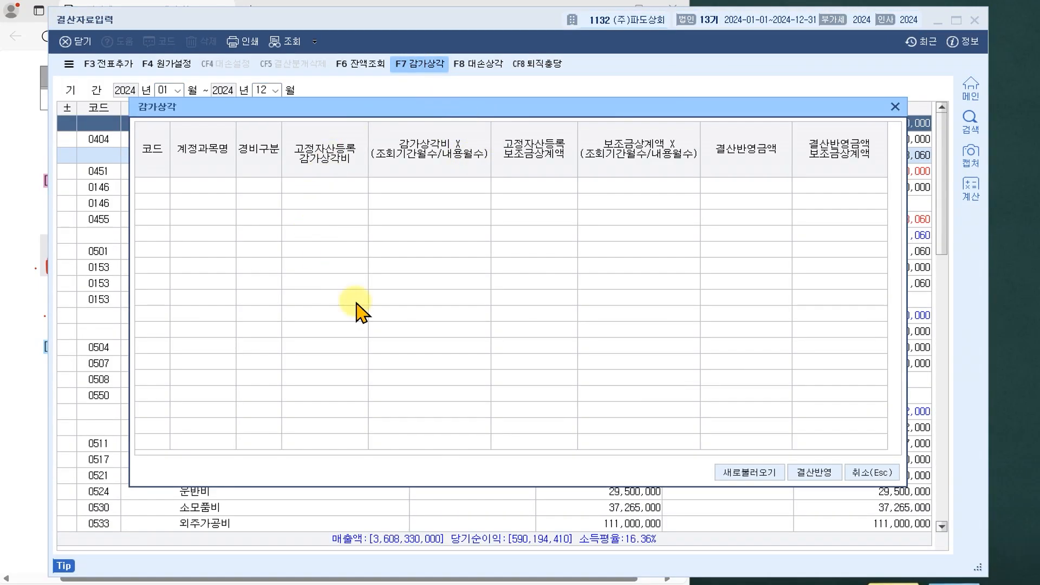
click(874, 474)
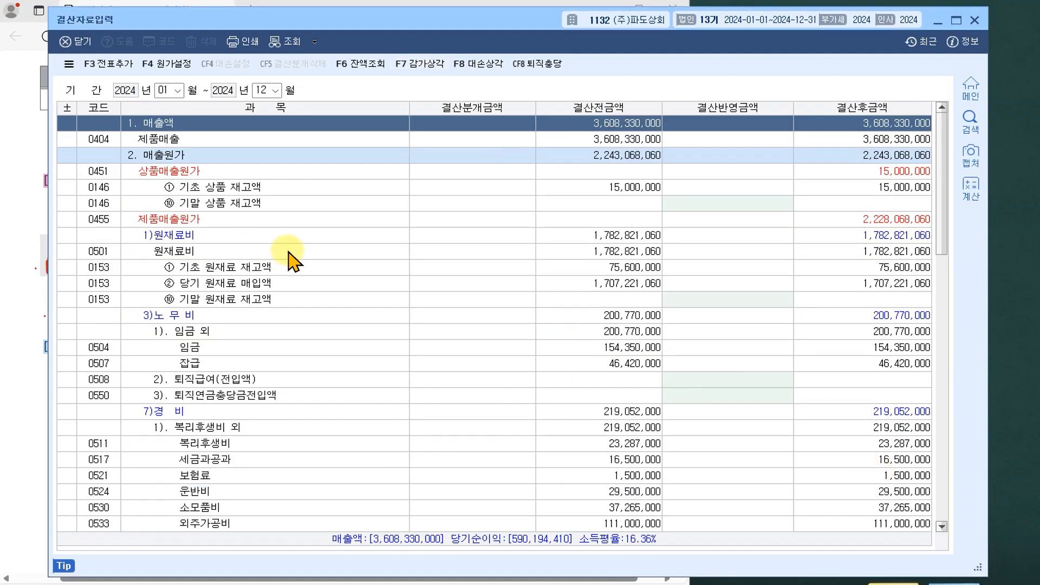
scroll(289, 255, down, 4)
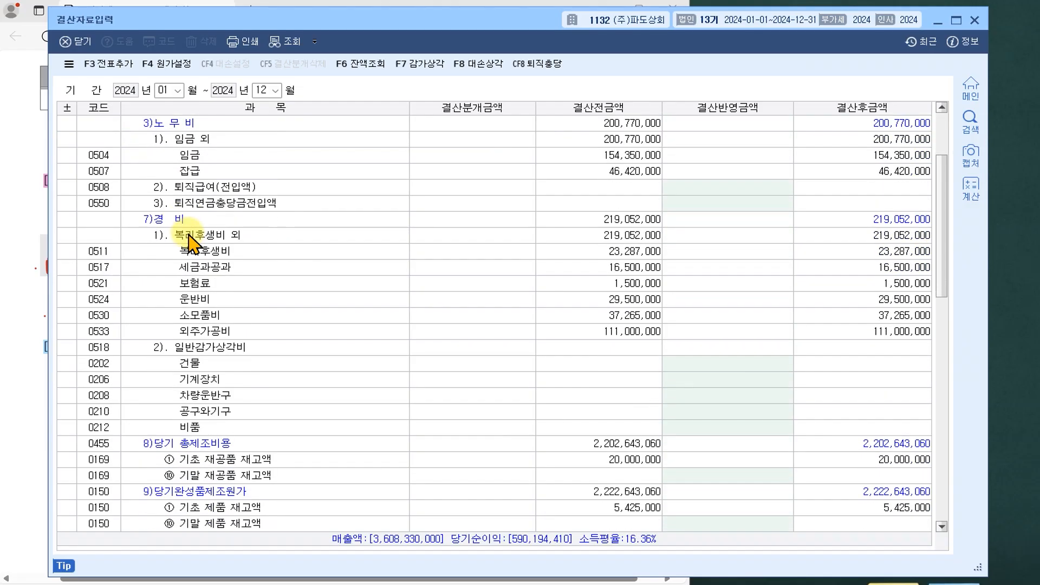
scroll(295, 349, down, 4)
click(227, 379)
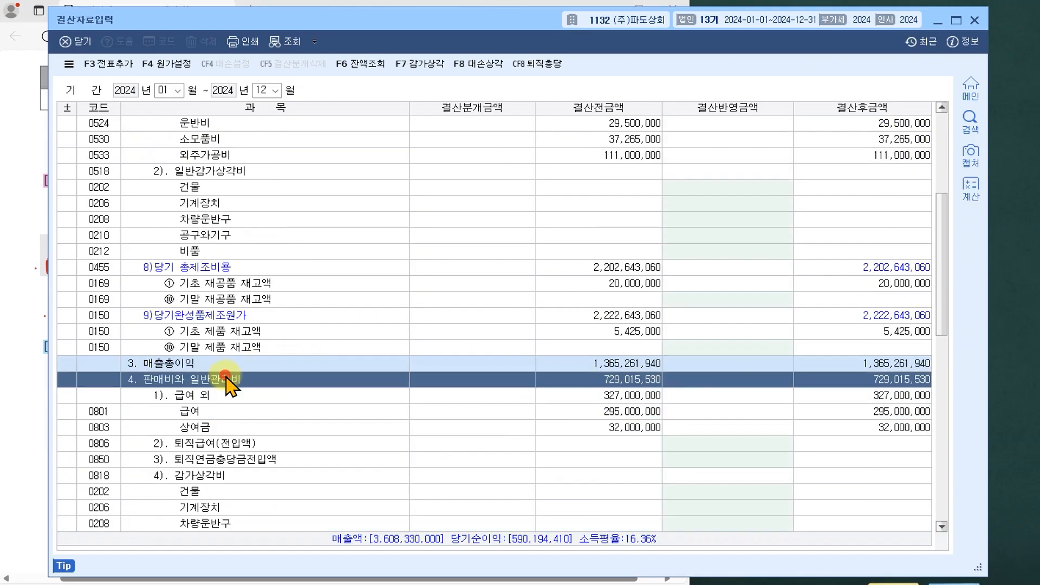
scroll(228, 382, down, 4)
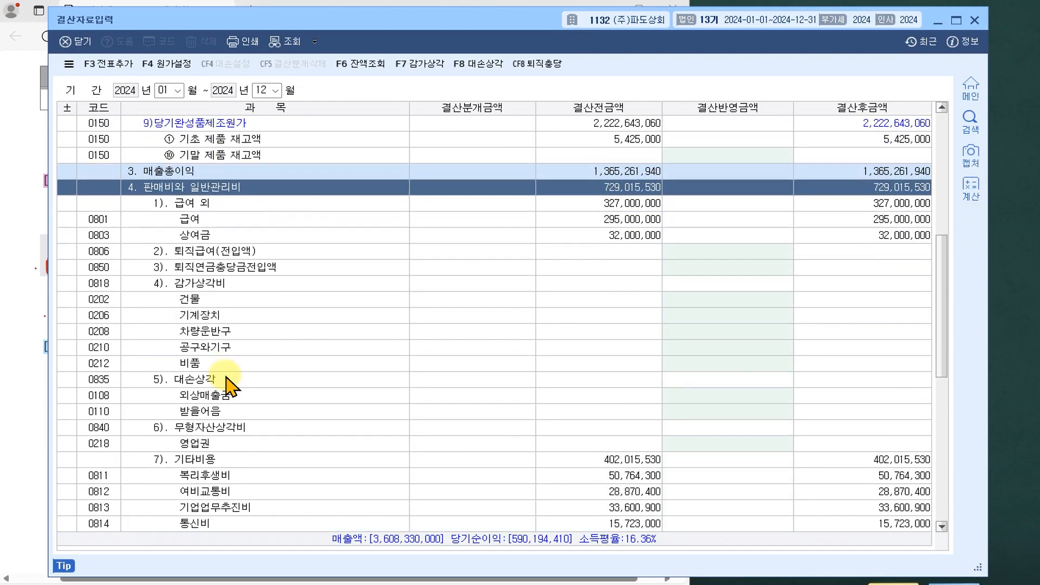
click(214, 428)
click(208, 443)
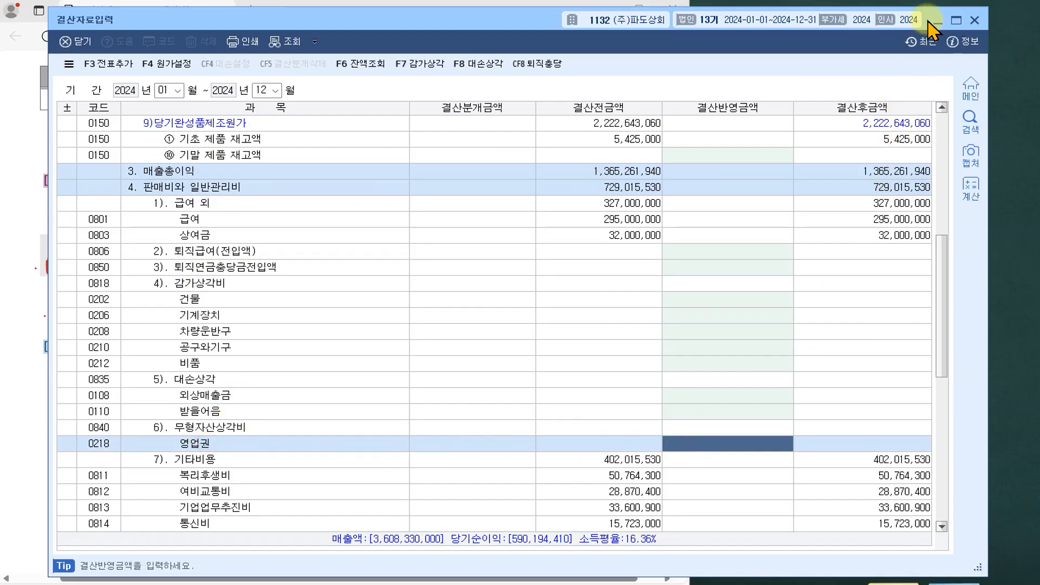
Step: Highlight 무형자산 and 영업권 in blue in the PDF's item [5] and match them to the 영업권 line in 결산자료입력
click(30, 164)
scroll(30, 176, down, 1)
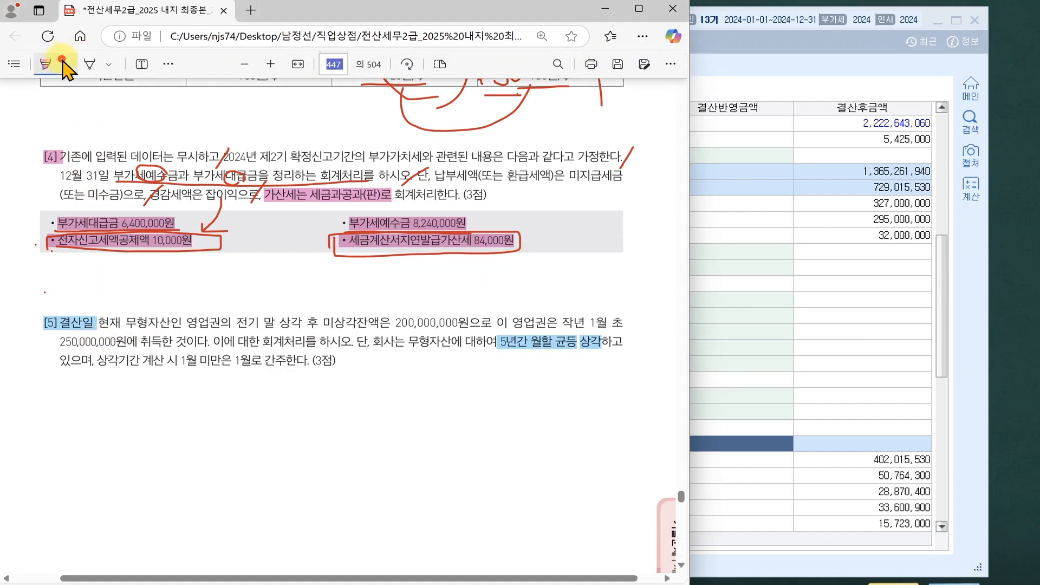
click(65, 64)
click(111, 327)
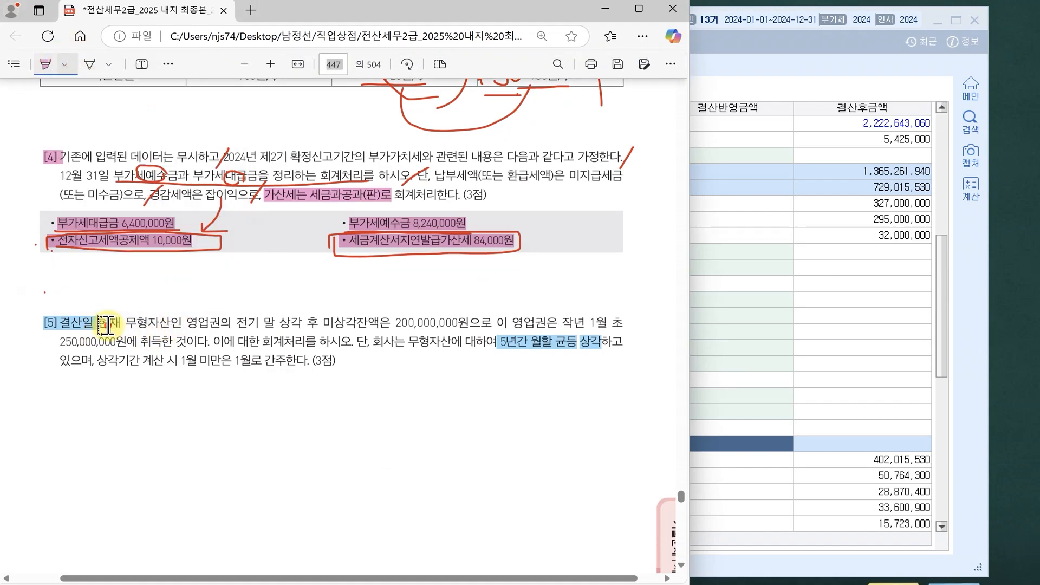
click(64, 64)
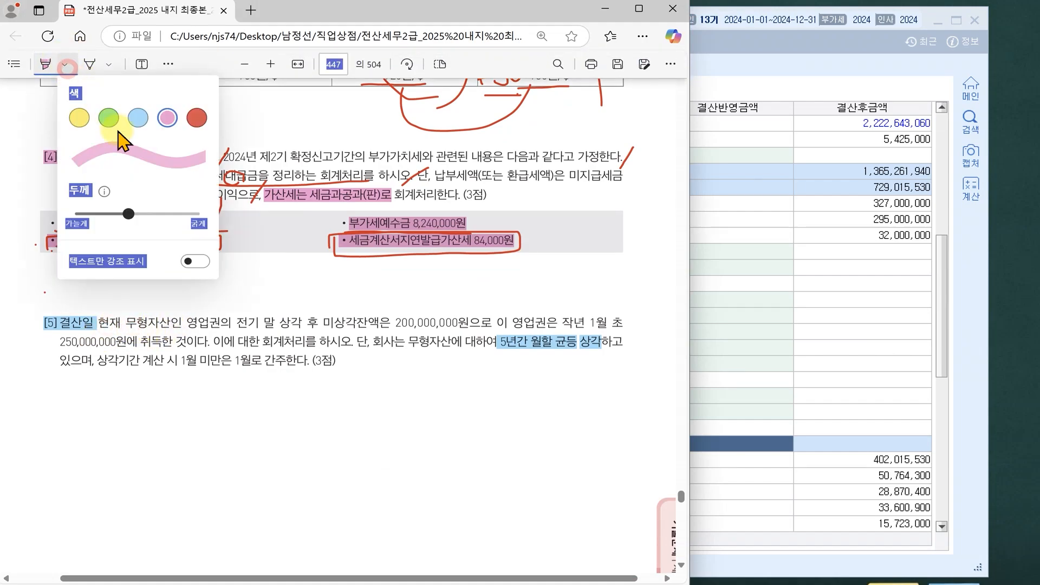
click(138, 117)
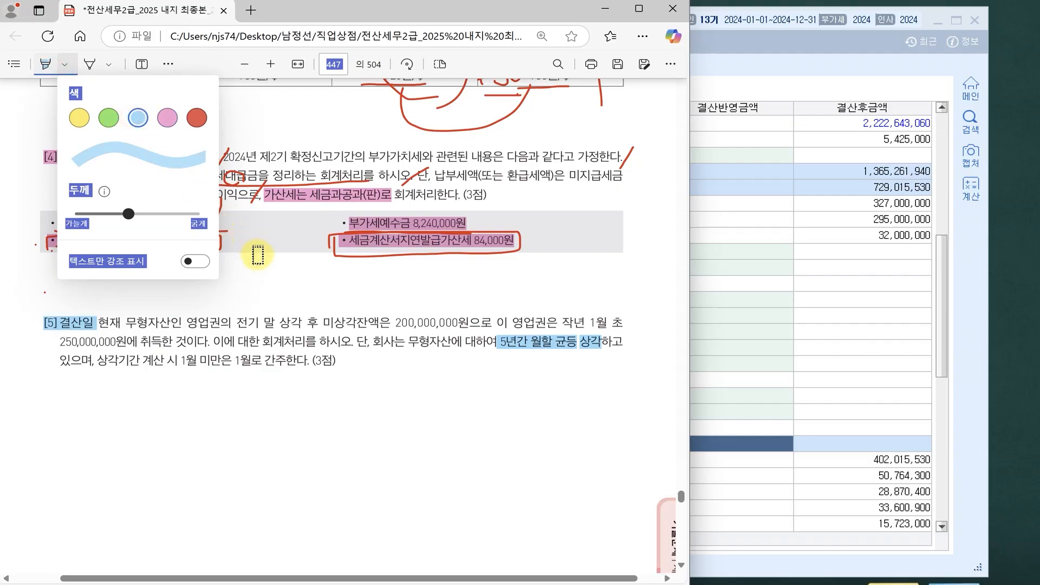
click(233, 282)
drag(147, 324, 221, 323)
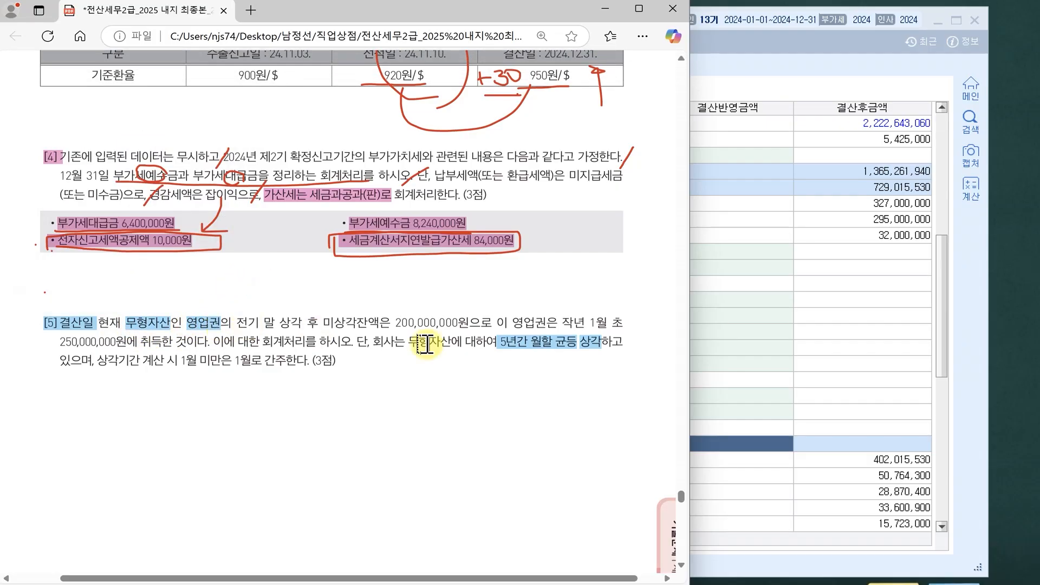
click(785, 450)
click(169, 442)
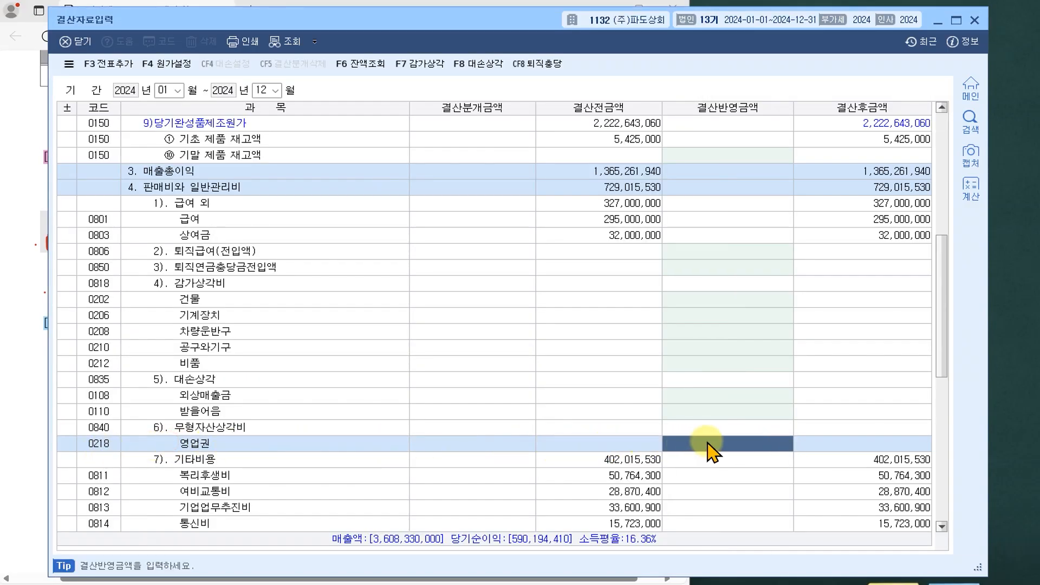
Step: Highlight 200,000,000원, 250,000,000원 and 1월 초 in blue in the PDF's item [5], and point out 5년간 월할 균등
click(34, 306)
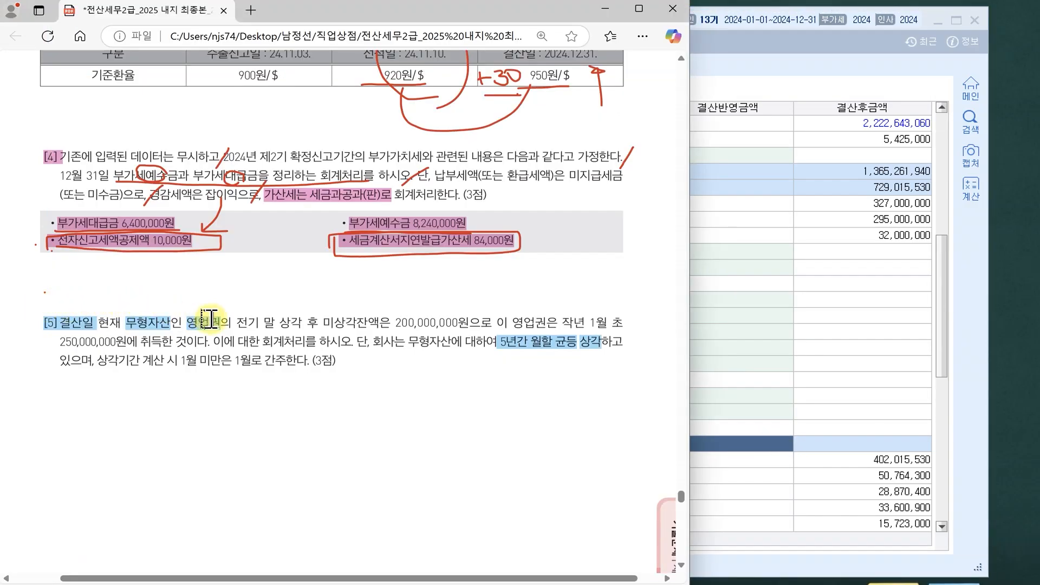
drag(396, 323, 469, 325)
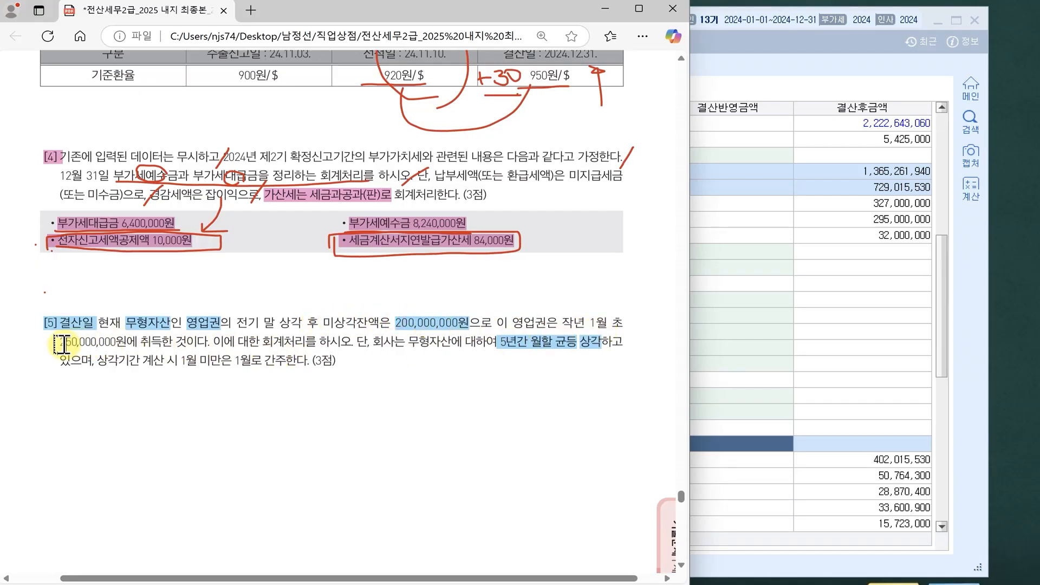
drag(60, 342, 126, 345)
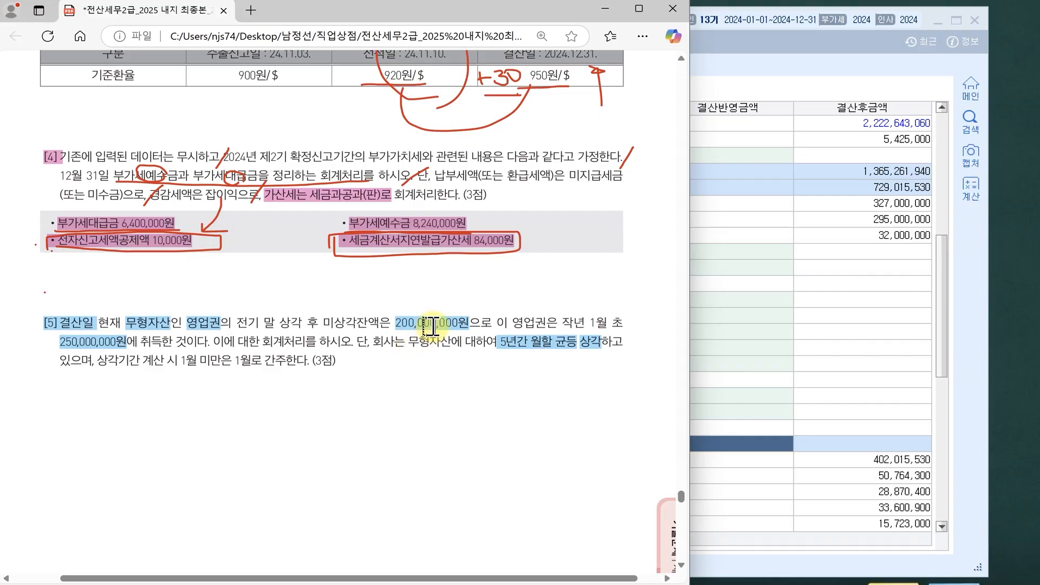
drag(394, 323, 459, 316)
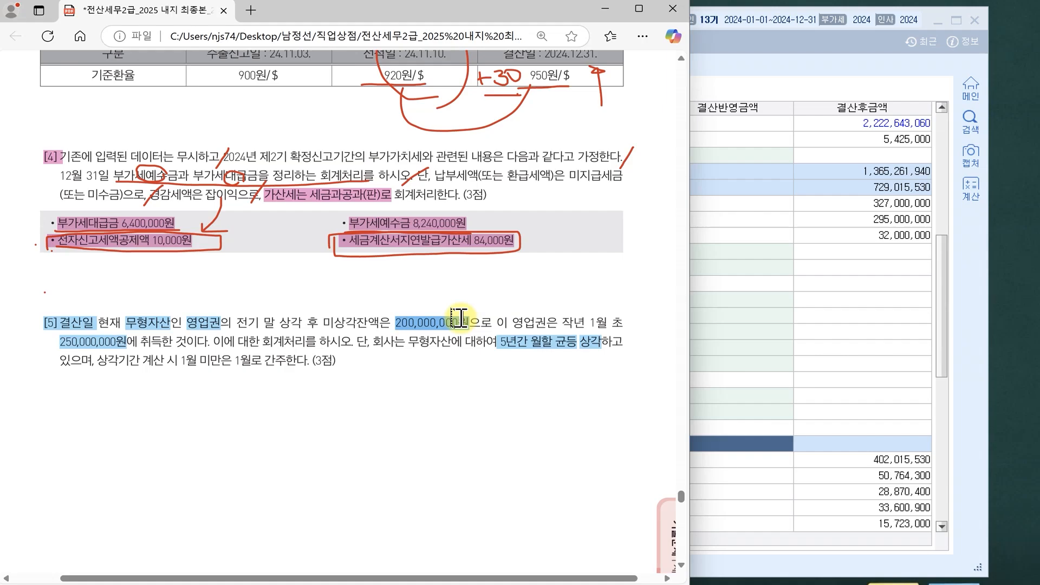
drag(459, 316, 468, 322)
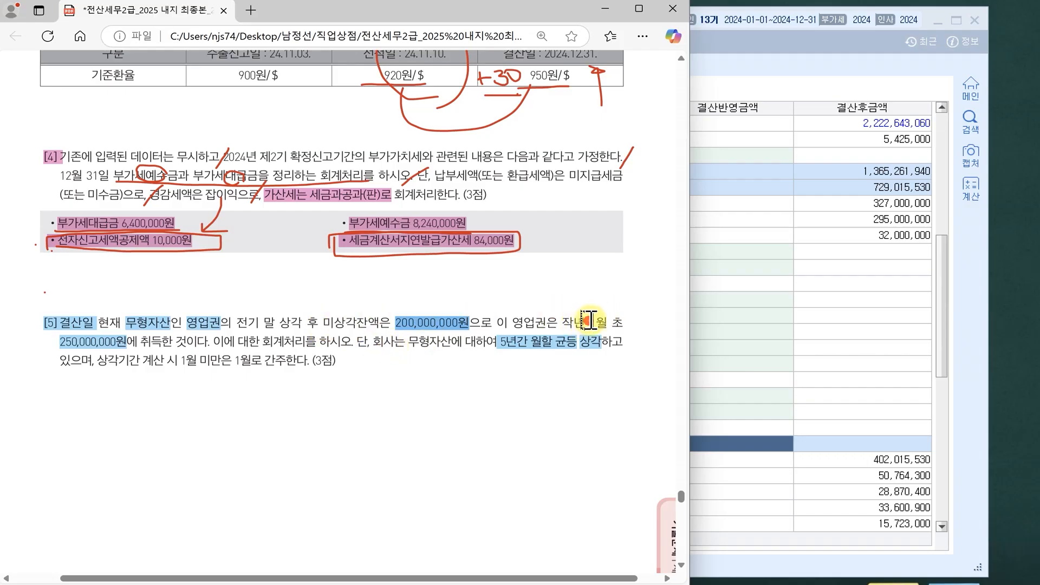
drag(587, 320, 618, 320)
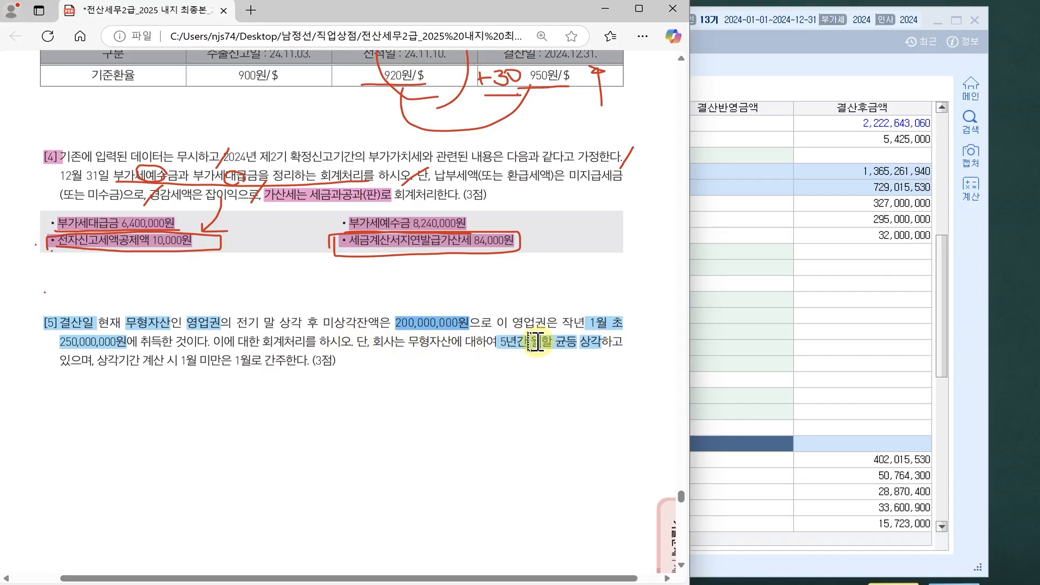
drag(510, 343, 564, 351)
click(565, 347)
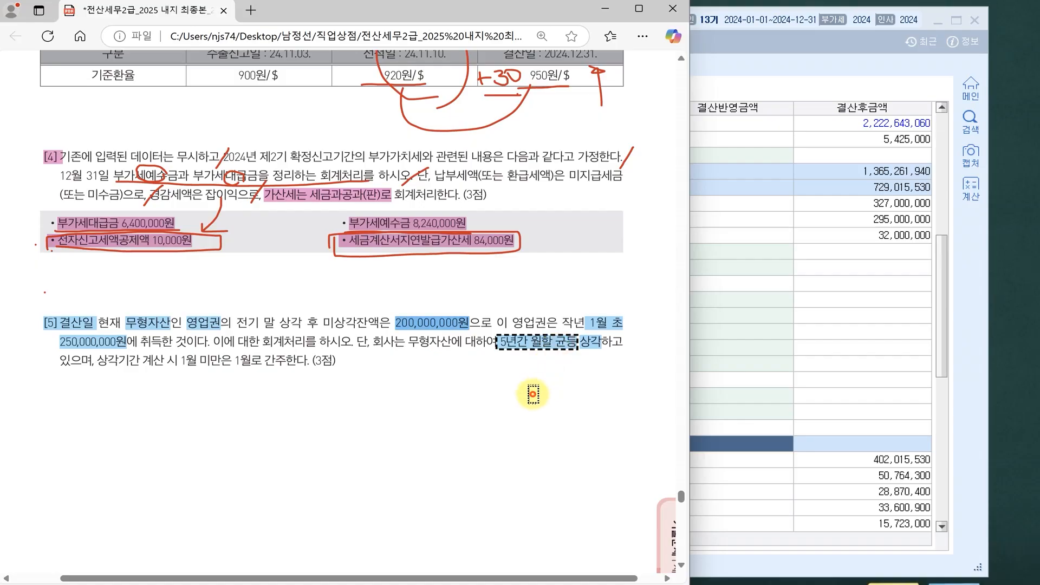
click(124, 342)
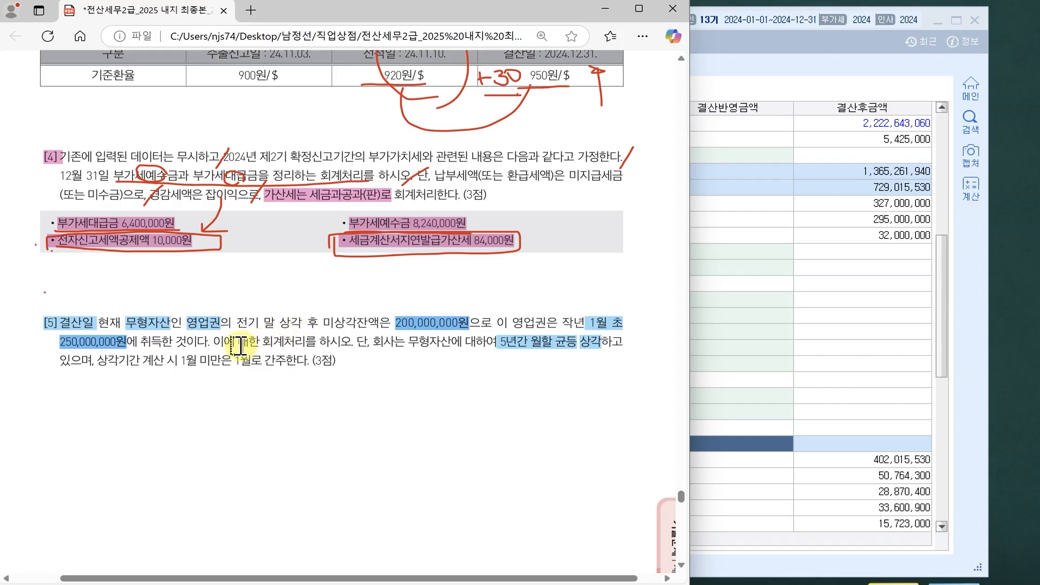
Step: Switch back to 결산자료입력 and enter 50,000,000 as the 결산반영금액 of 영업권 under 무형자산상각비
click(787, 384)
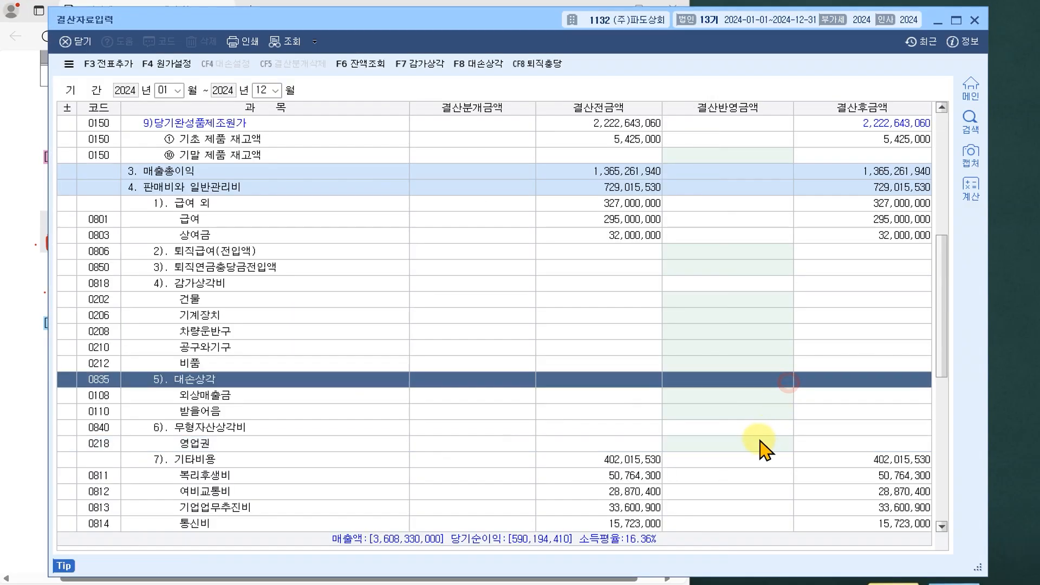
click(249, 442)
click(759, 442)
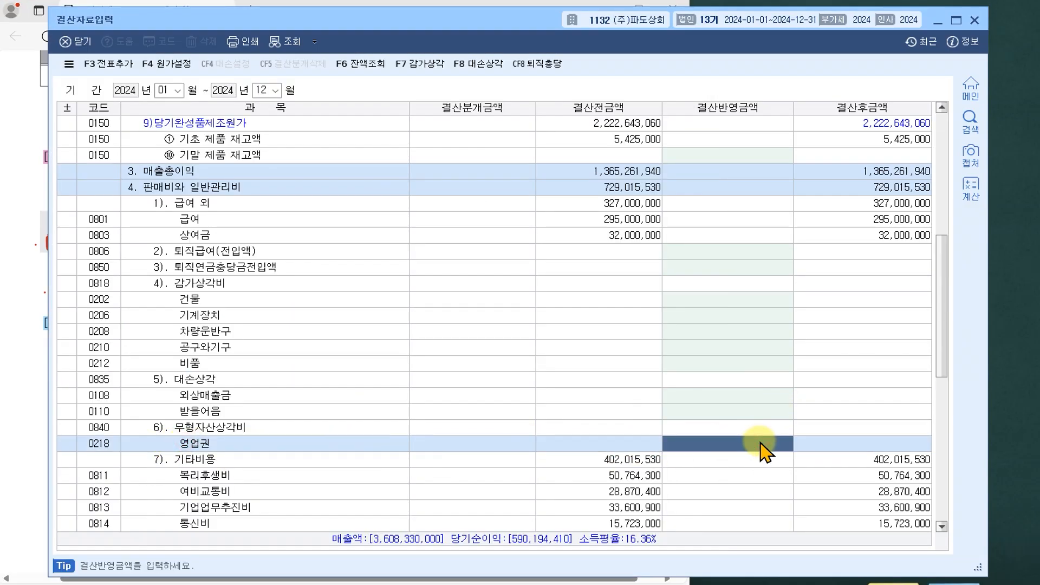
text(50,000,000)
key(Return)
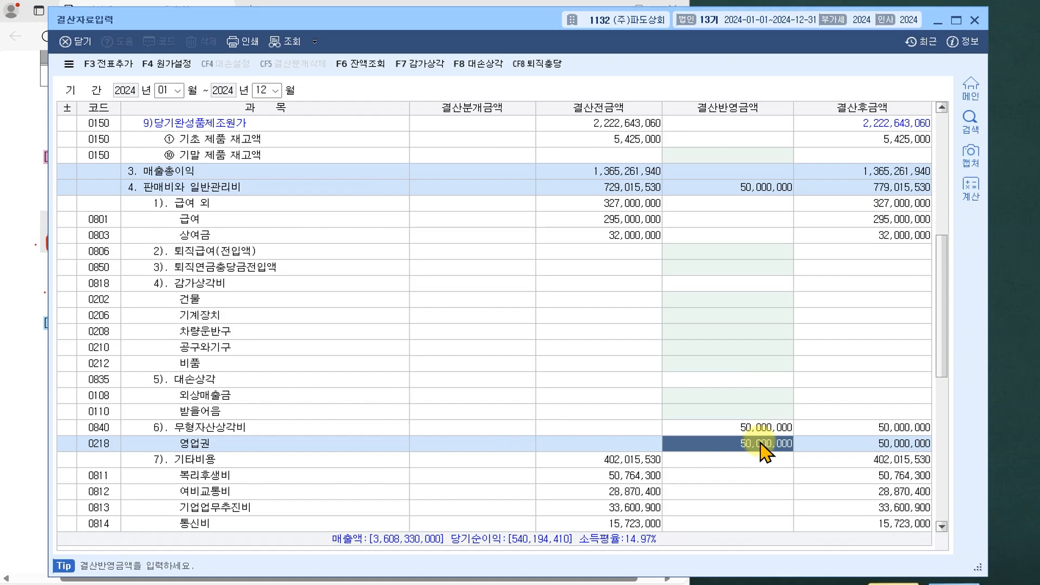
Step: Look over the lines around the 영업권 amount and add the closing entries to 일반전표 with 전표추가
scroll(632, 348, down, 3)
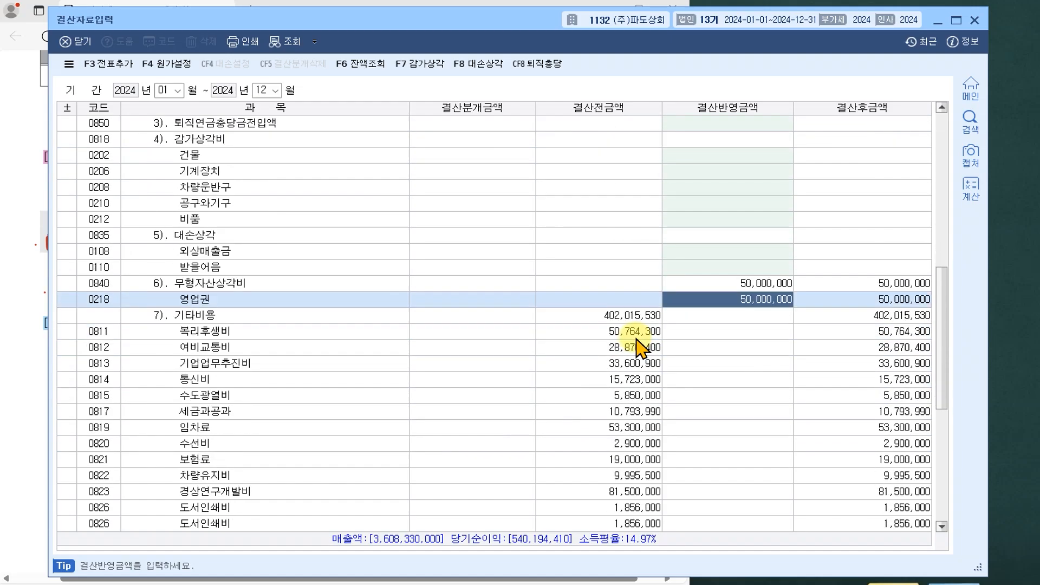
scroll(751, 303, down, 3)
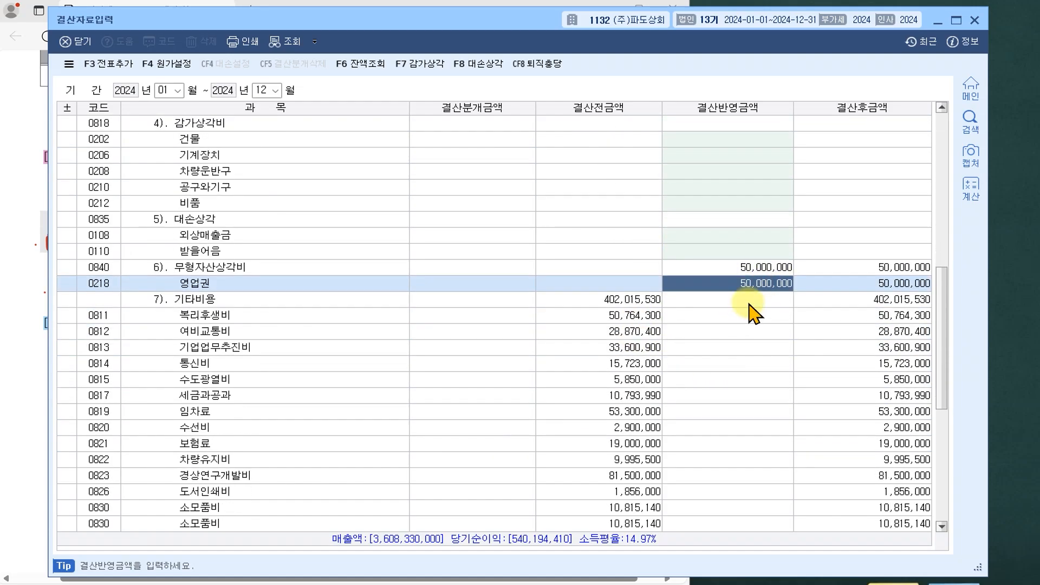
scroll(751, 304, up, 5)
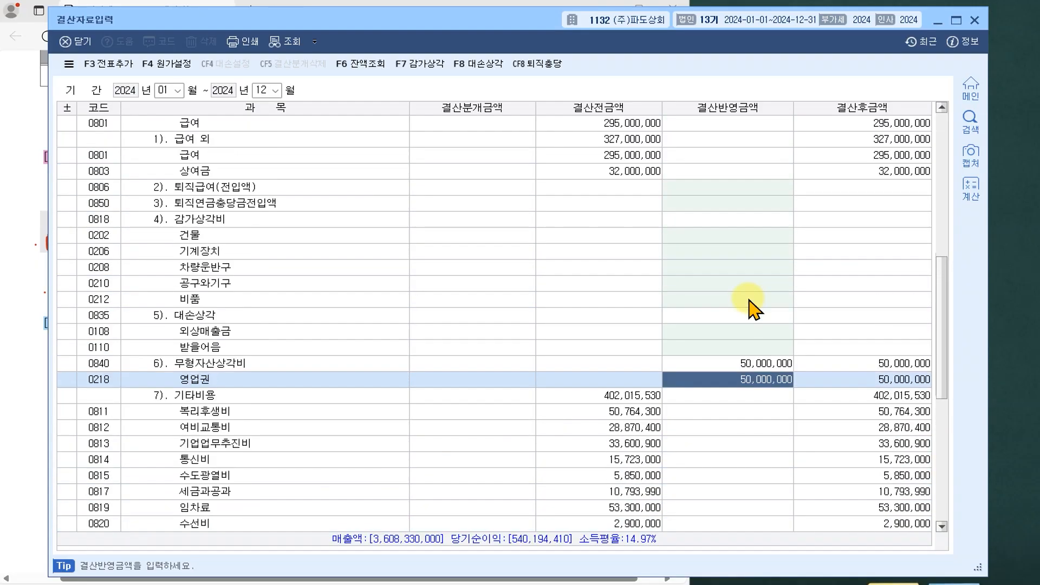
click(115, 69)
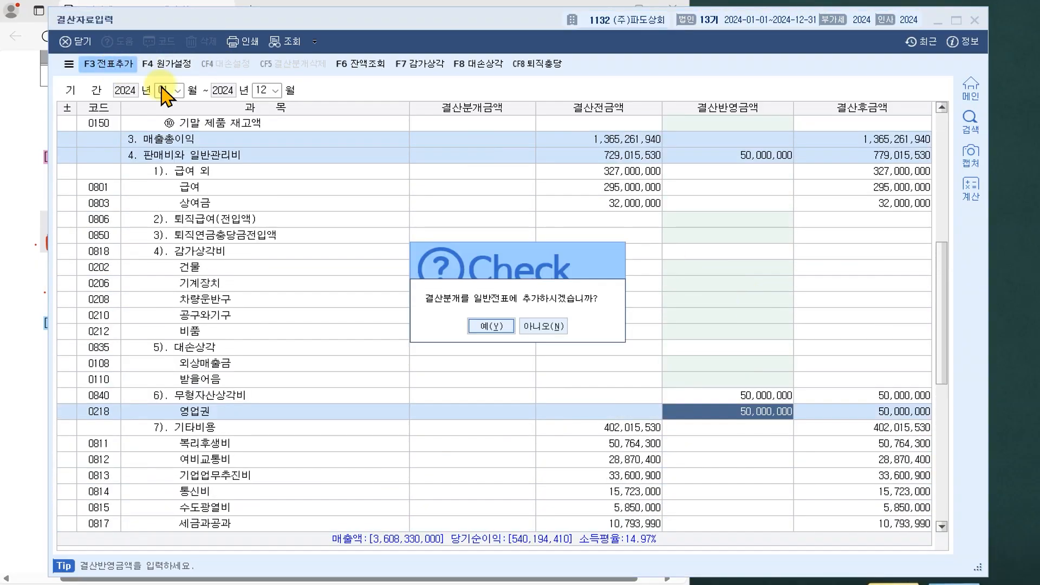
click(512, 331)
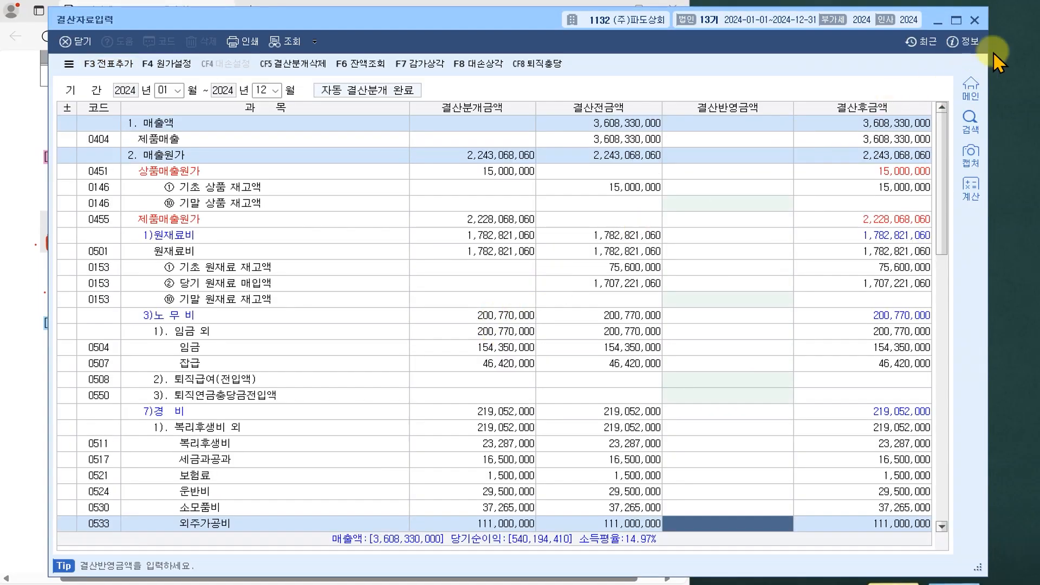
Step: Close 결산자료입력 and load the 12월 31일 vouchers in 일반전표입력
click(975, 20)
click(801, 277)
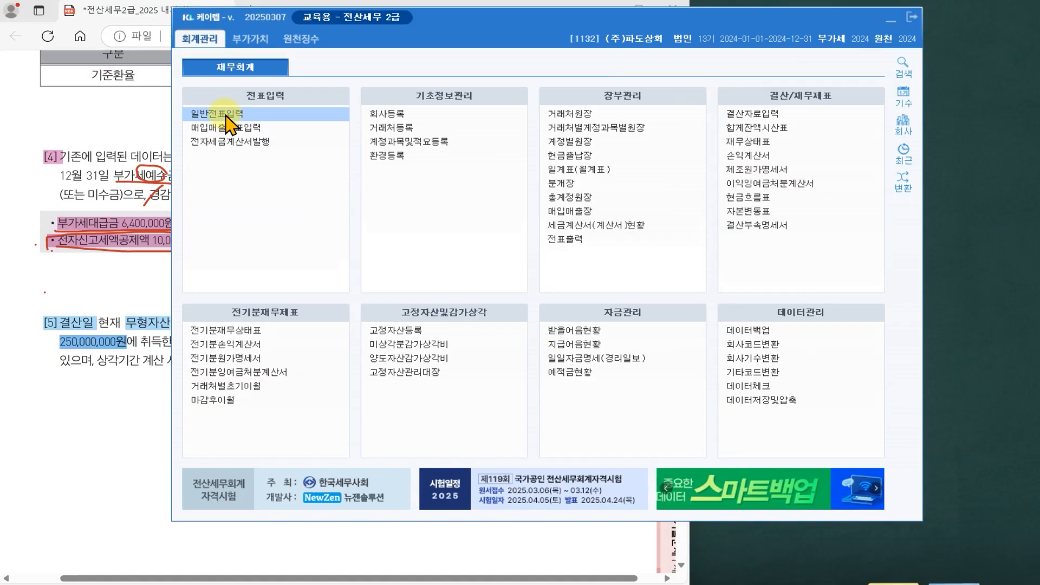
text(31)
key(Return)
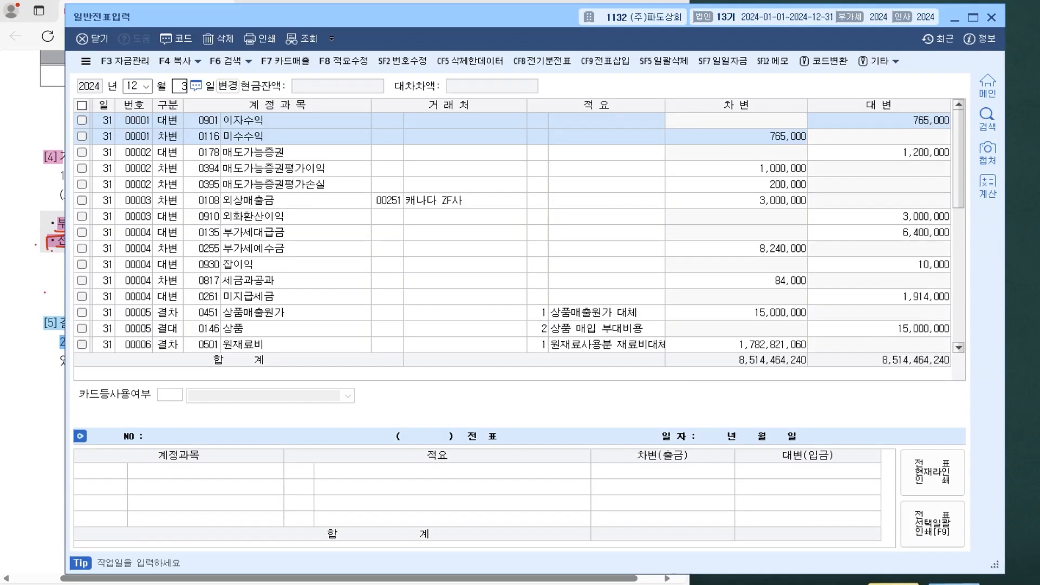
Step: Review the 결차 and 결대 closing vouchers from 00012 back to 00005 and compare them with manually entered voucher 00004
click(167, 152)
scroll(596, 119, up, 1)
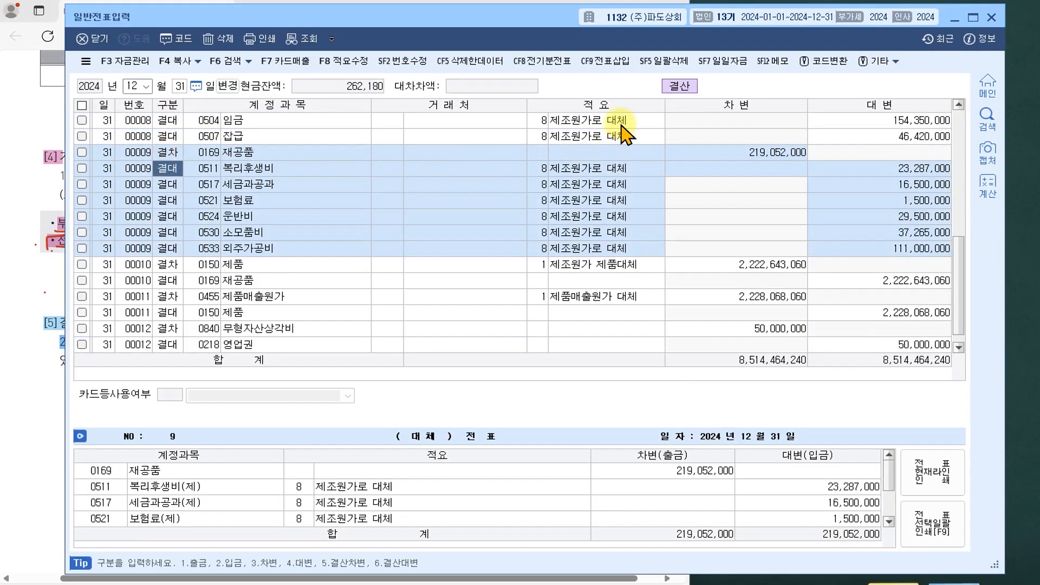
scroll(569, 176, up, 1)
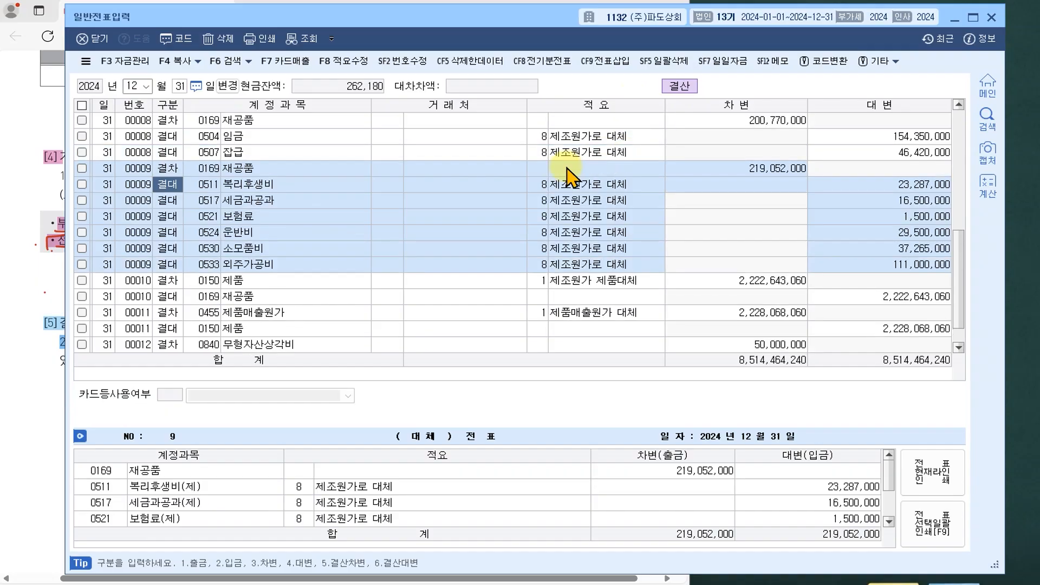
scroll(566, 176, up, 13)
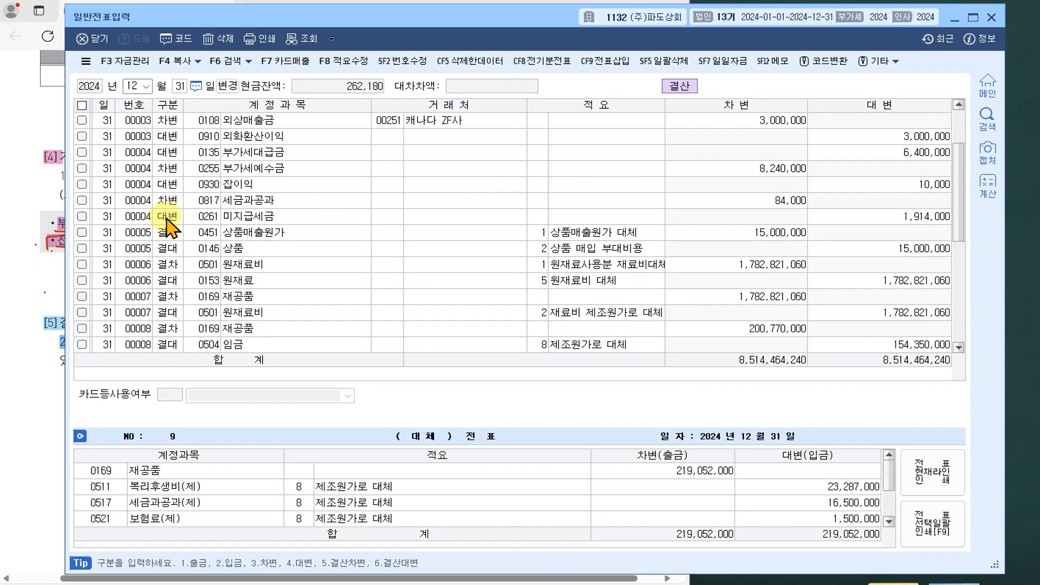
click(169, 218)
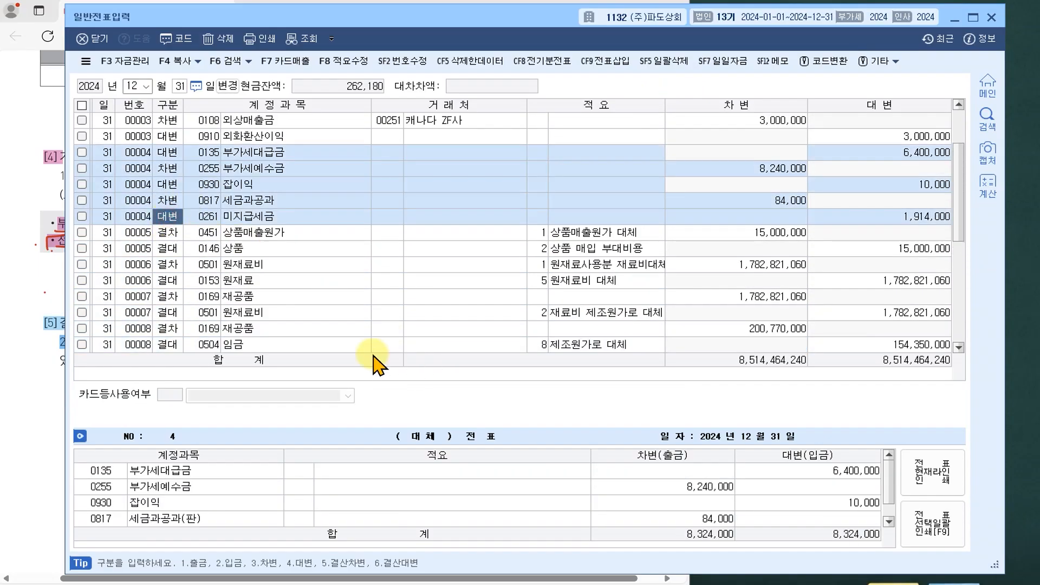
click(169, 233)
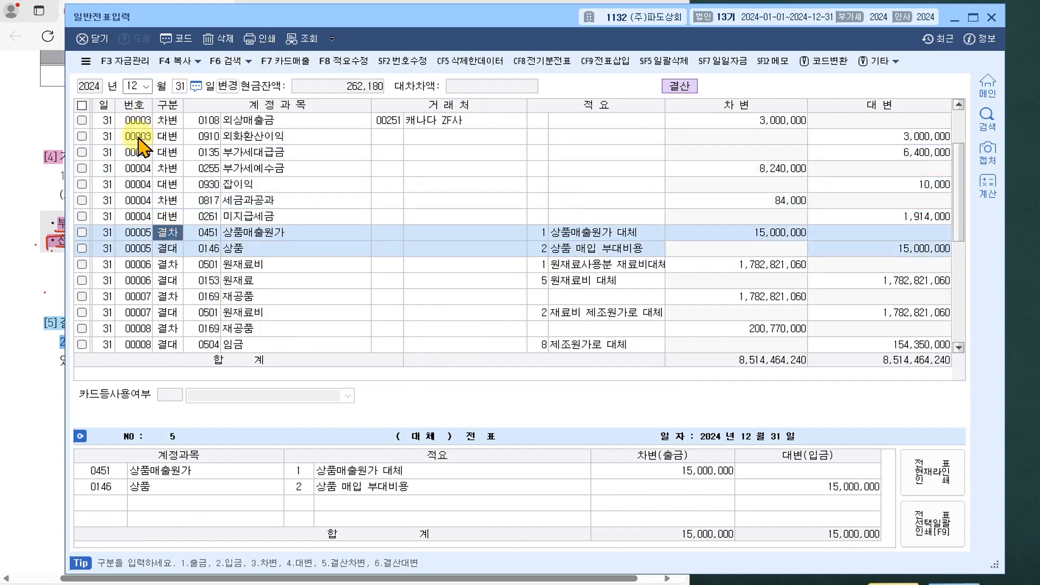
Step: Close 일반전표입력, switch to the exam PDF in the browser and go on to 문제 5 [1] about the 2024년 5월 원천징수이행상황신고서
click(98, 40)
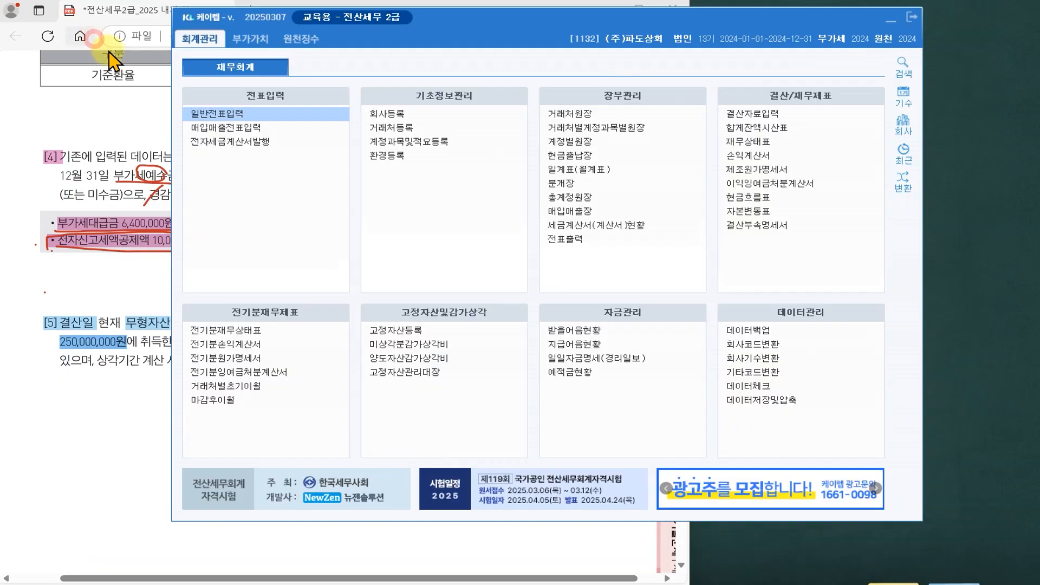
click(130, 294)
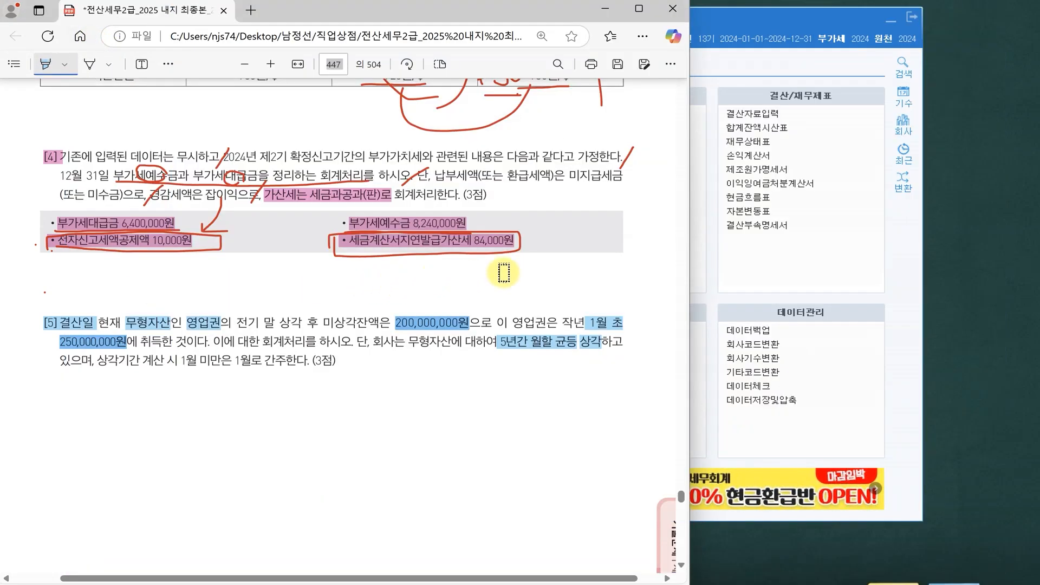
scroll(545, 264, down, 1)
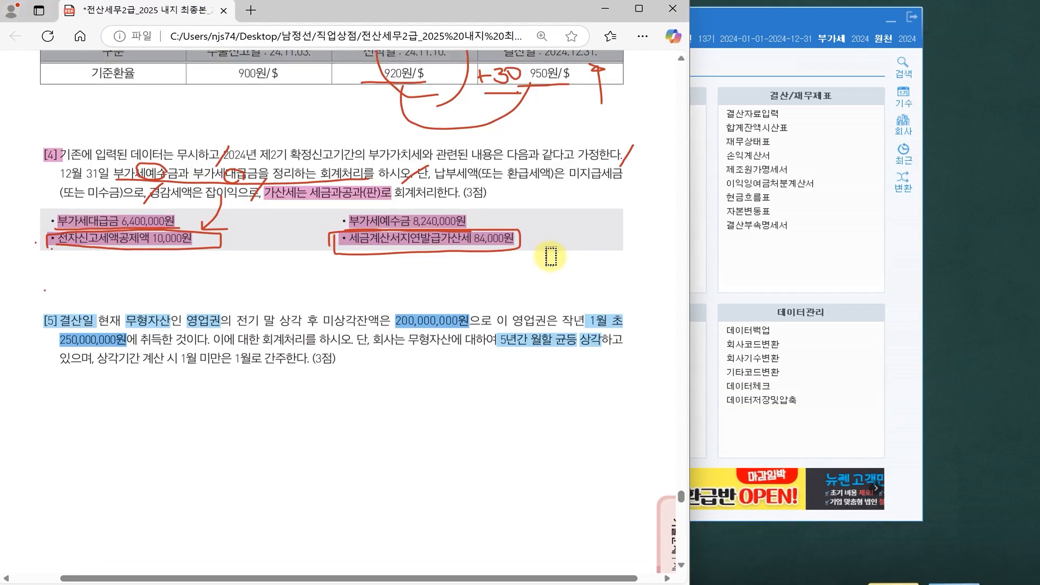
scroll(551, 256, down, 1)
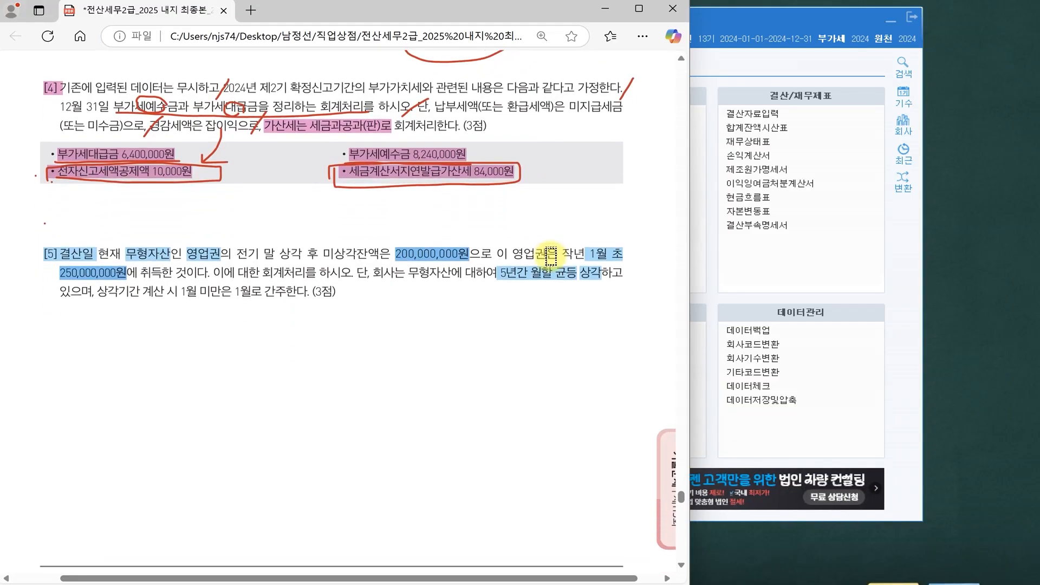
scroll(551, 255, down, 5)
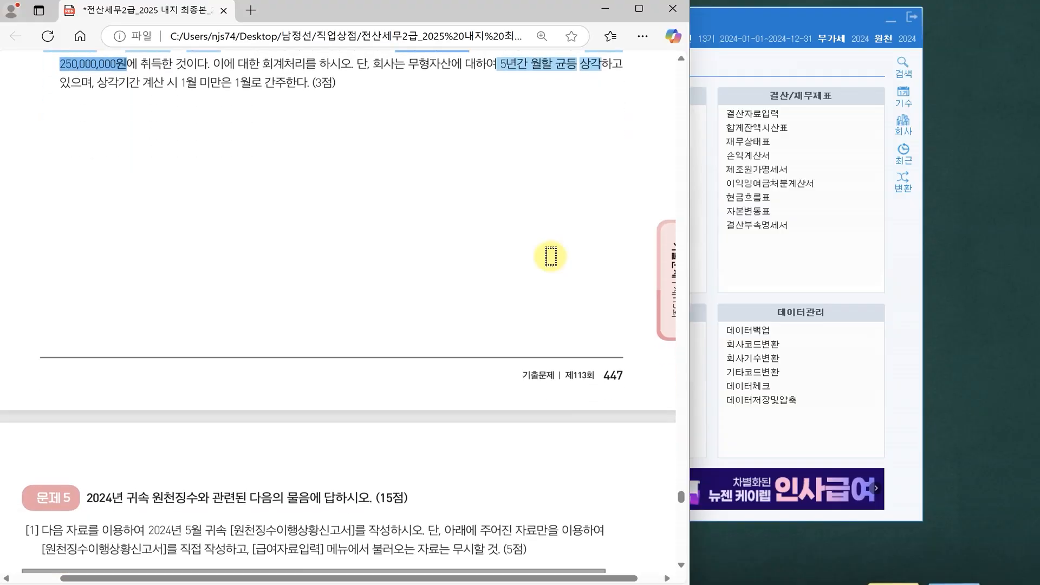
scroll(551, 257, down, 6)
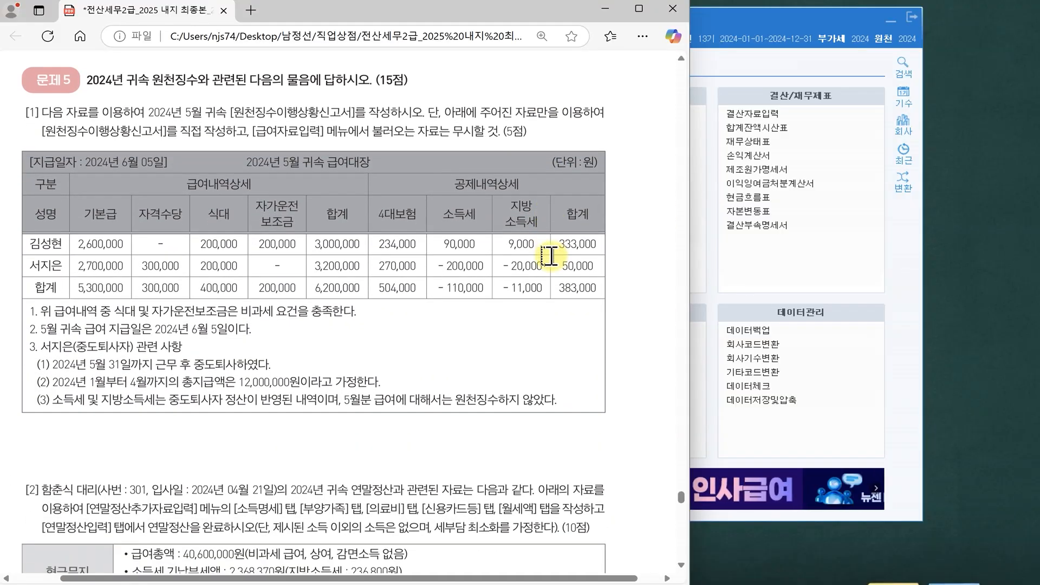